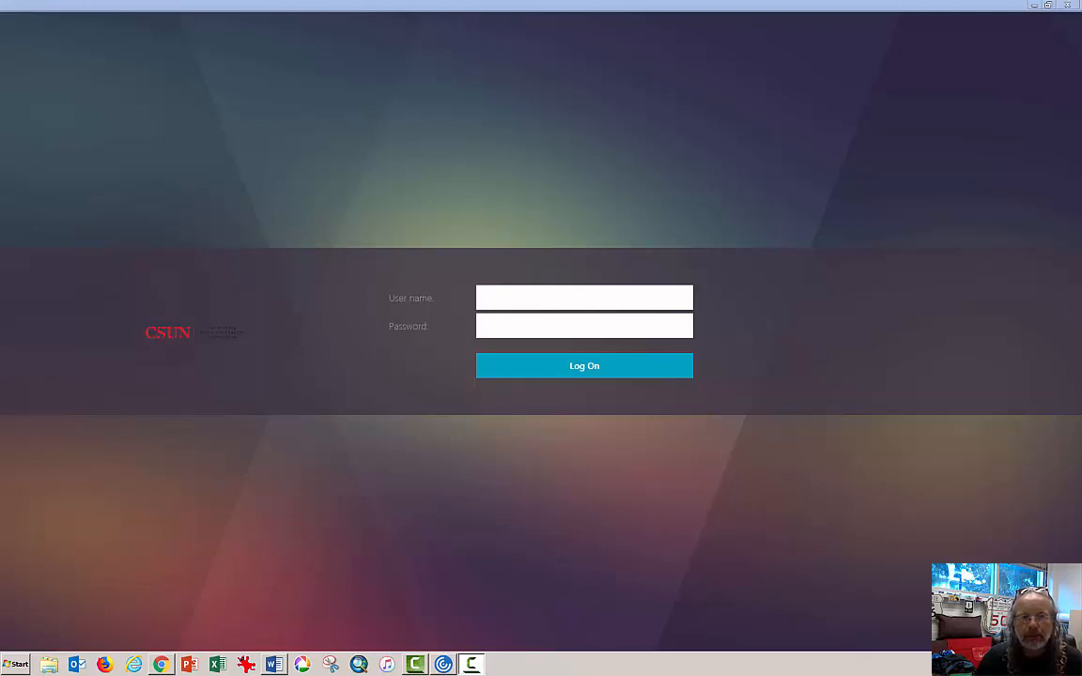
Log on to the CSUN virtual software portal by entering the account user name and password
{"action": "left_click", "coordinate": [554, 304]}
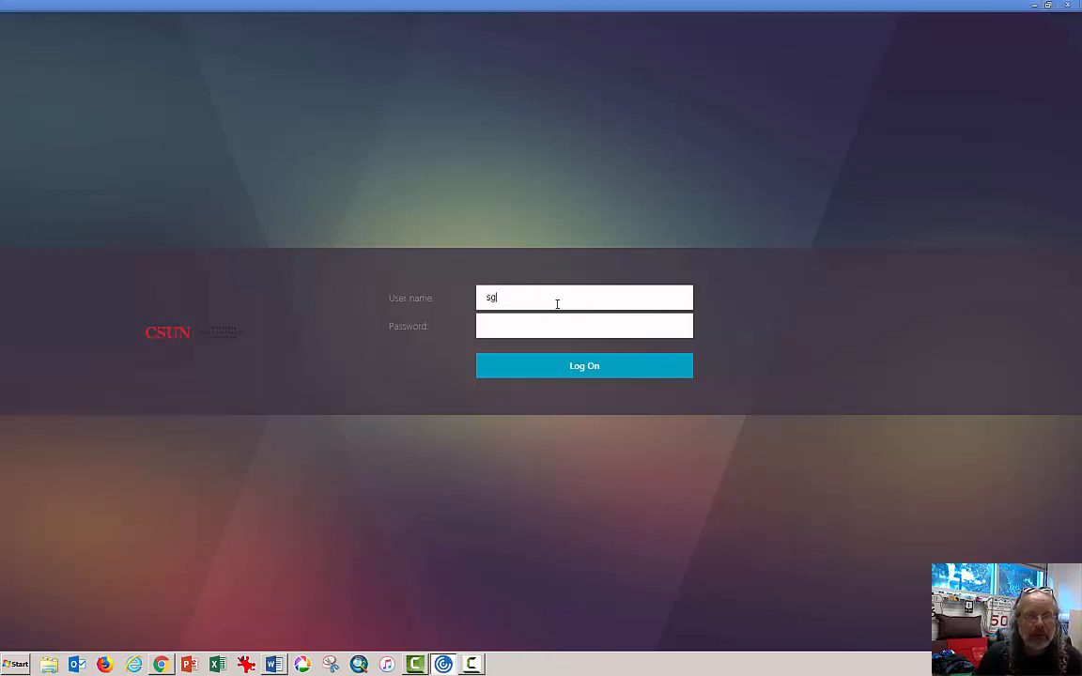
{"action": "key", "text": "Tab"}
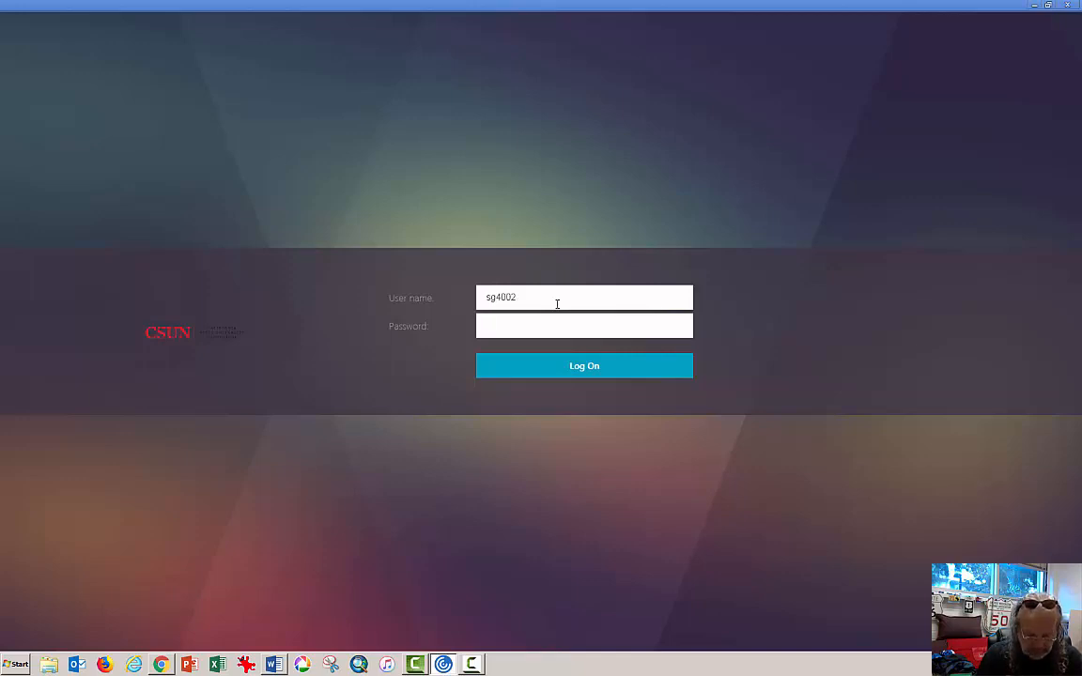
{"action": "type", "text": "******"}
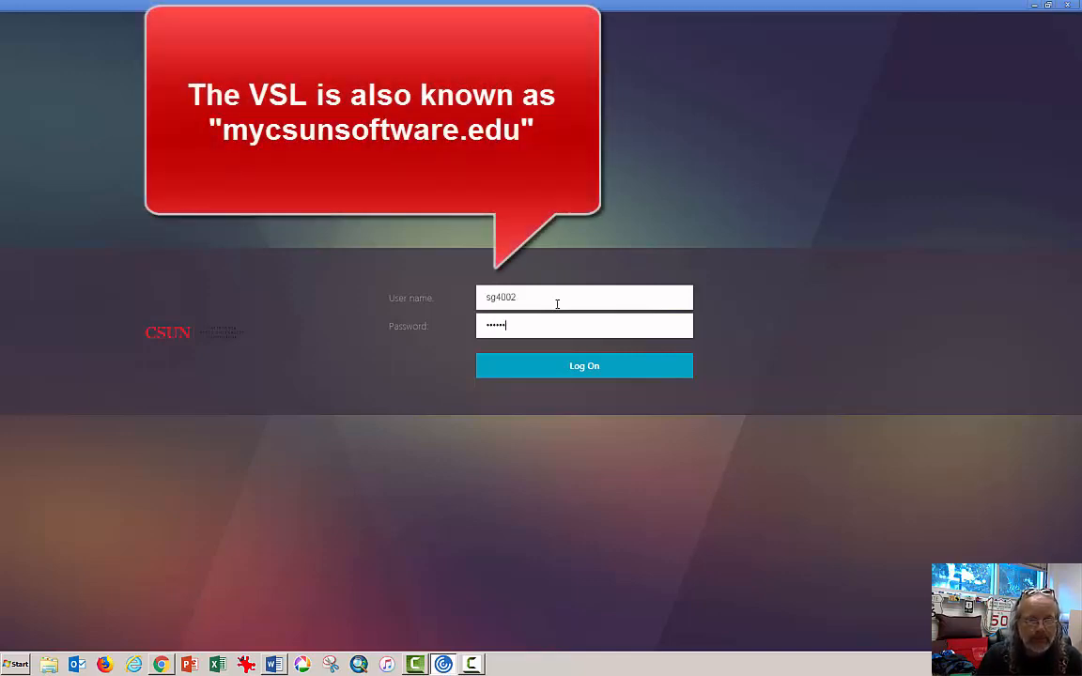
{"action": "key", "text": "Return"}
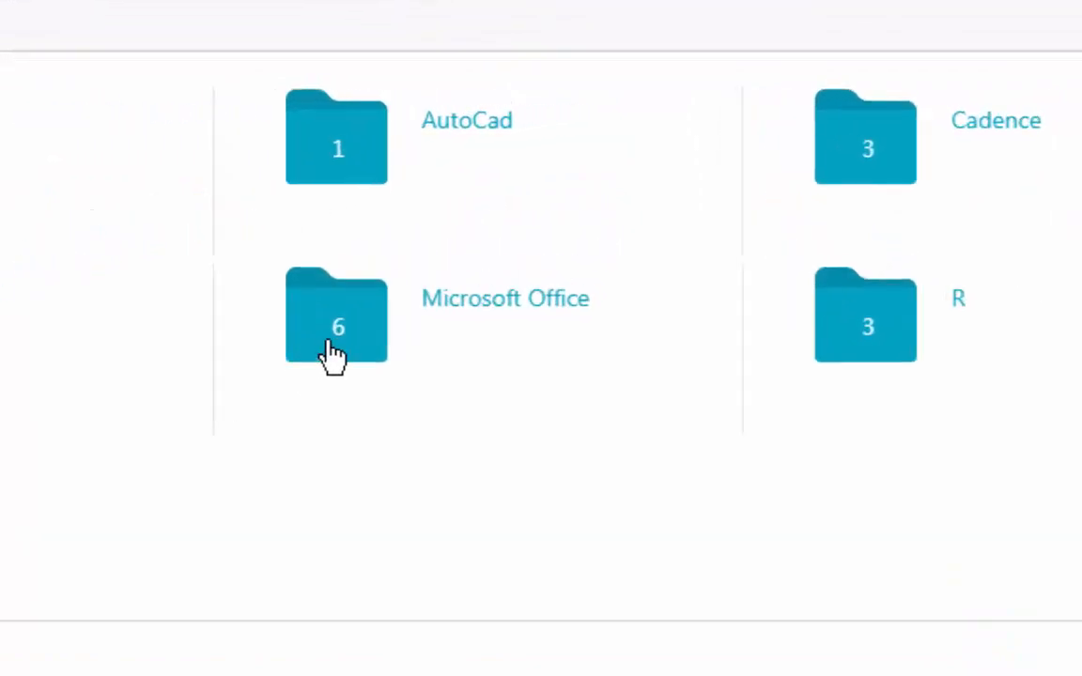
Launch Excel 2016 from the Microsoft Office folder and start browsing for an existing workbook
{"action": "left_click", "coordinate": [335, 352]}
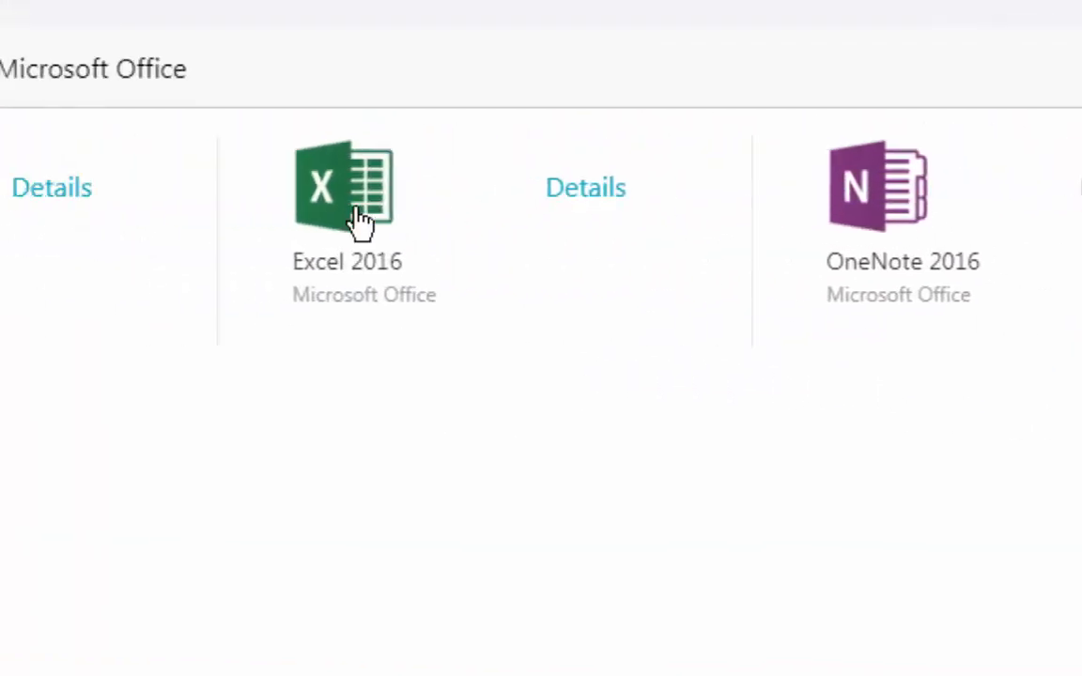
{"action": "left_click", "coordinate": [358, 221]}
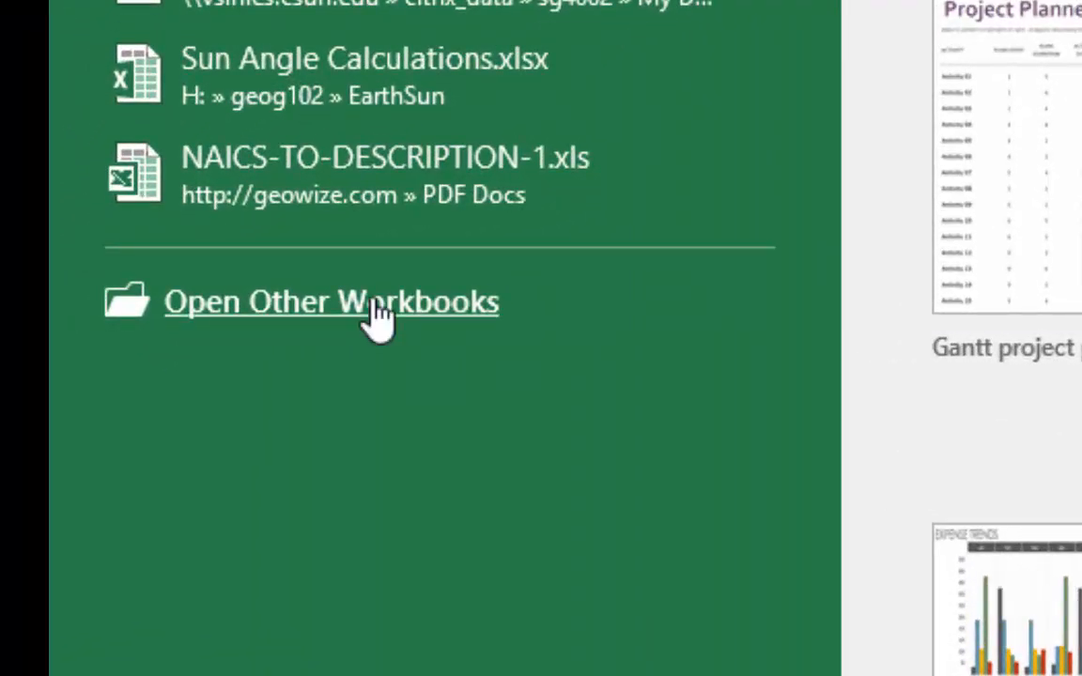
{"action": "left_click", "coordinate": [376, 305]}
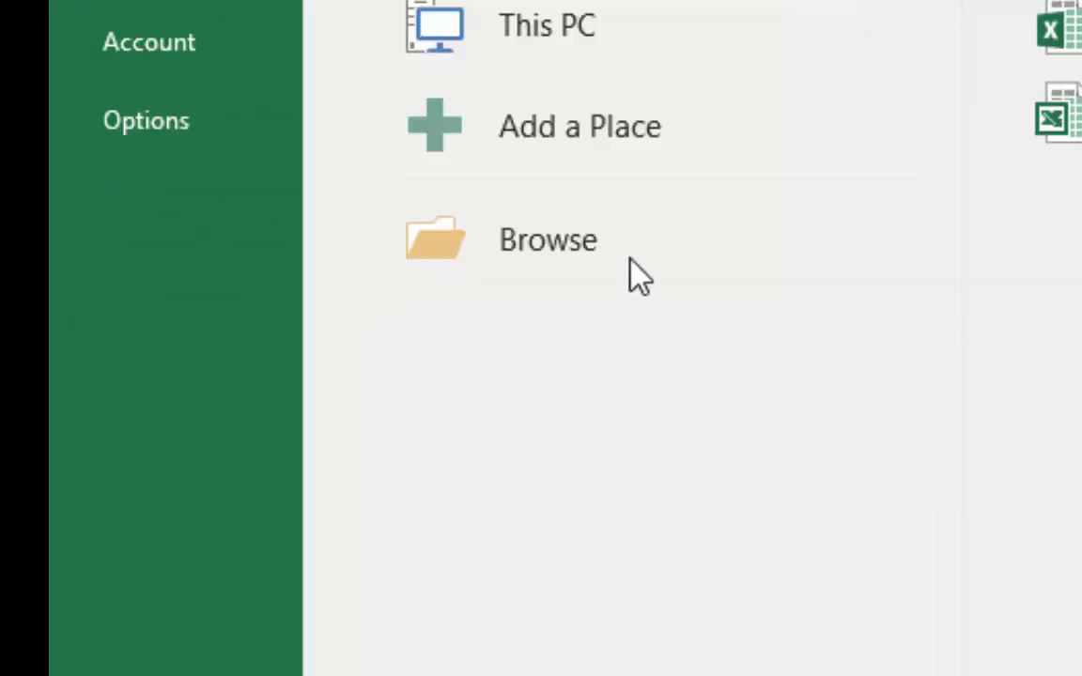
{"action": "left_click", "coordinate": [575, 256]}
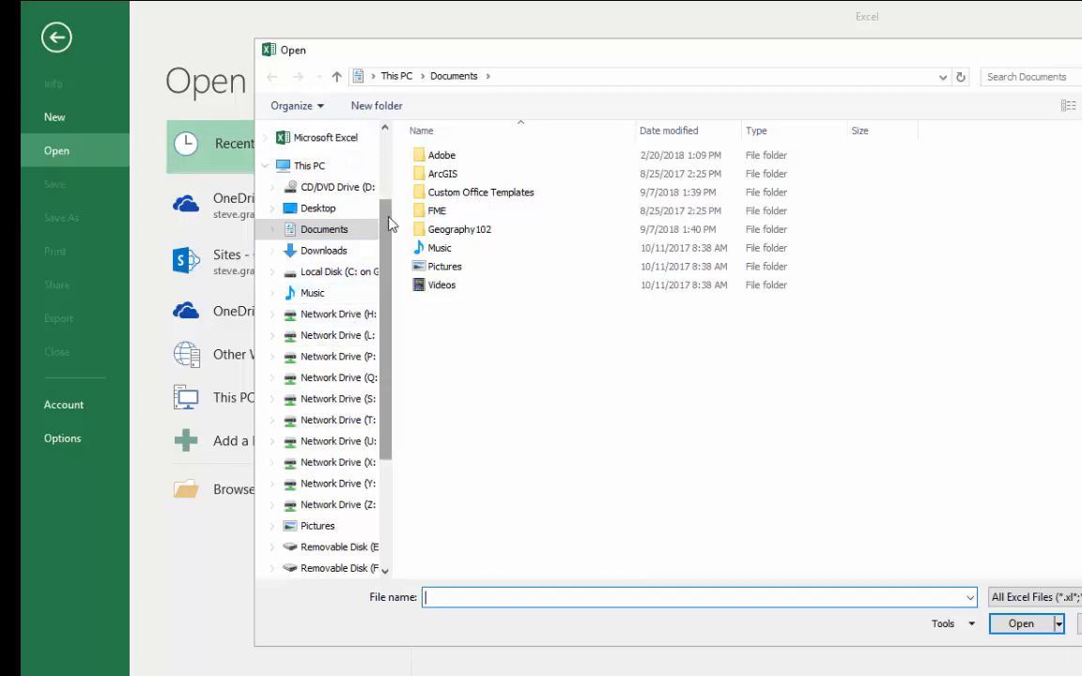
Open the BURBANK workbook from the Burbank folder inside geog105 on network drive H
{"action": "left_click_drag", "start_coordinate": [390, 222], "coordinate": [521, 188]}
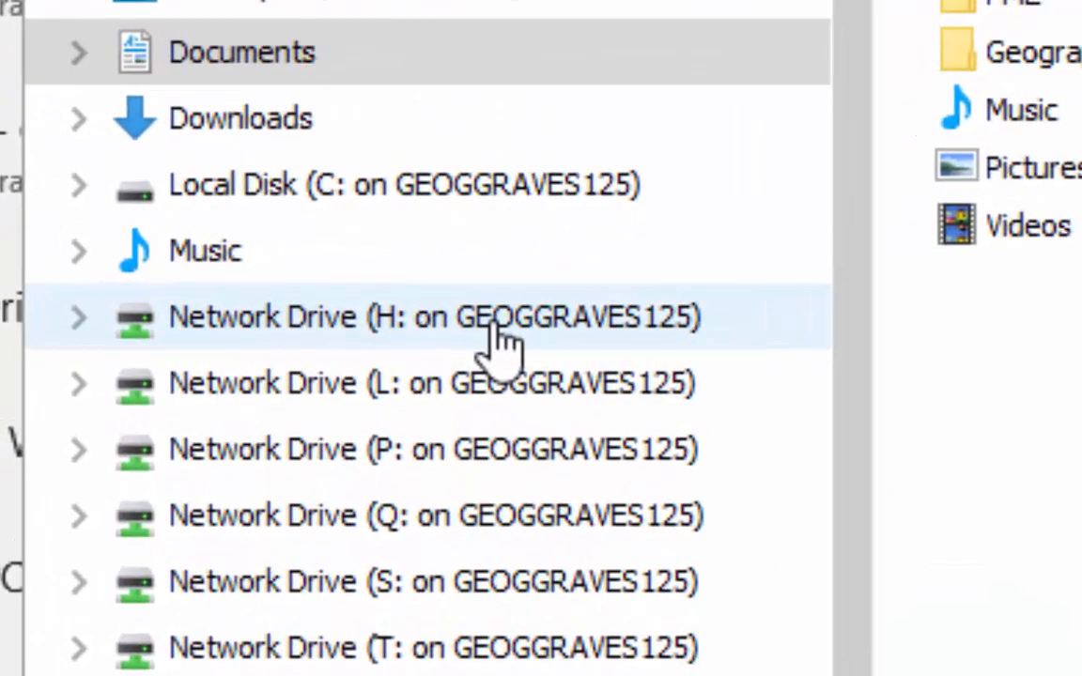
{"action": "left_click", "coordinate": [498, 343]}
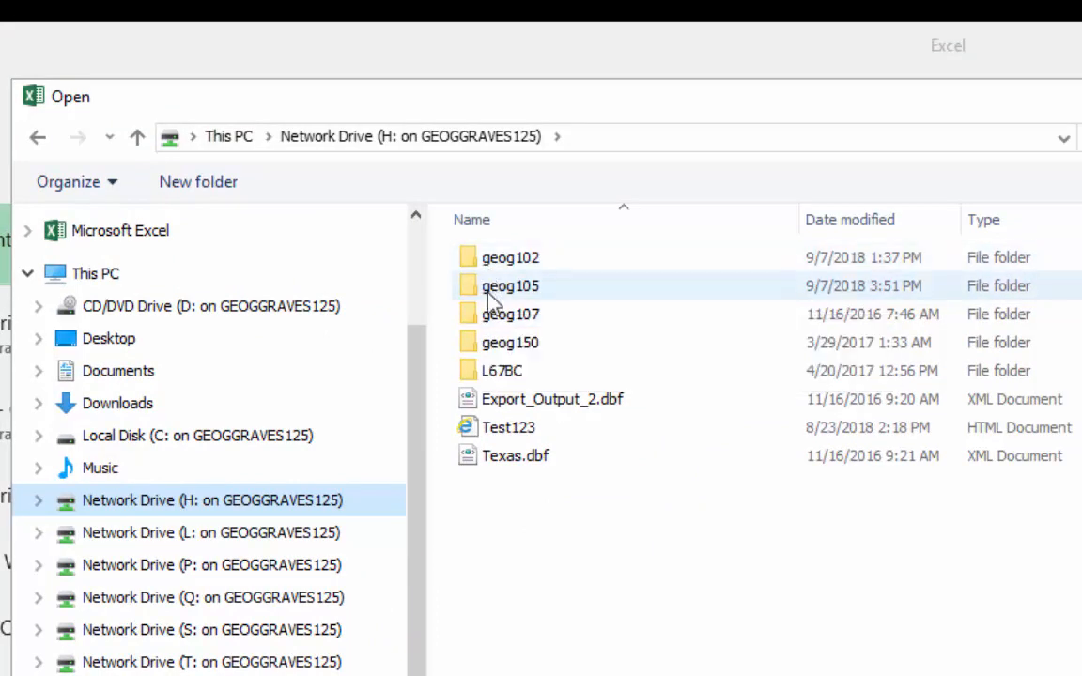
{"action": "double_click", "coordinate": [488, 293]}
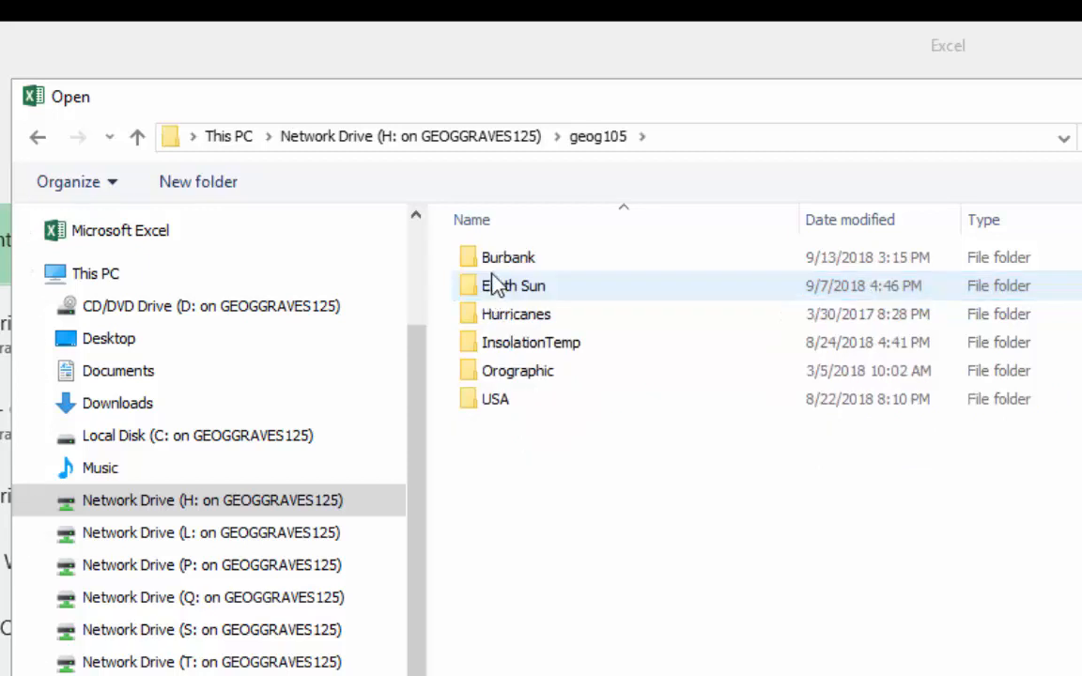
{"action": "double_click", "coordinate": [492, 263]}
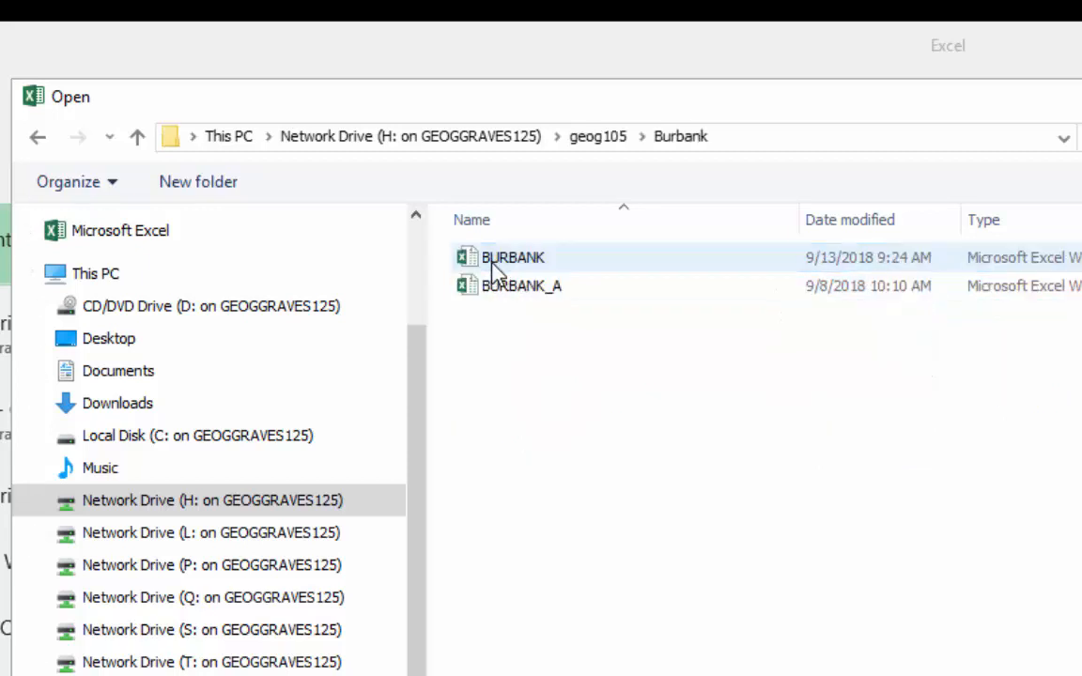
{"action": "left_click", "coordinate": [492, 267]}
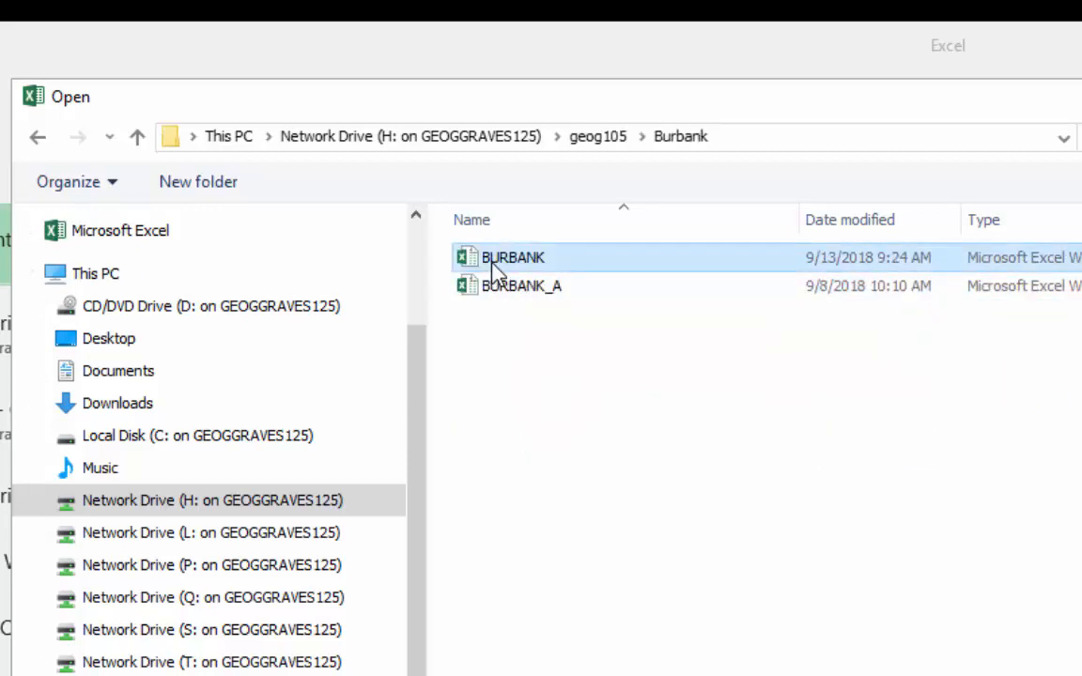
{"action": "double_click", "coordinate": [495, 270]}
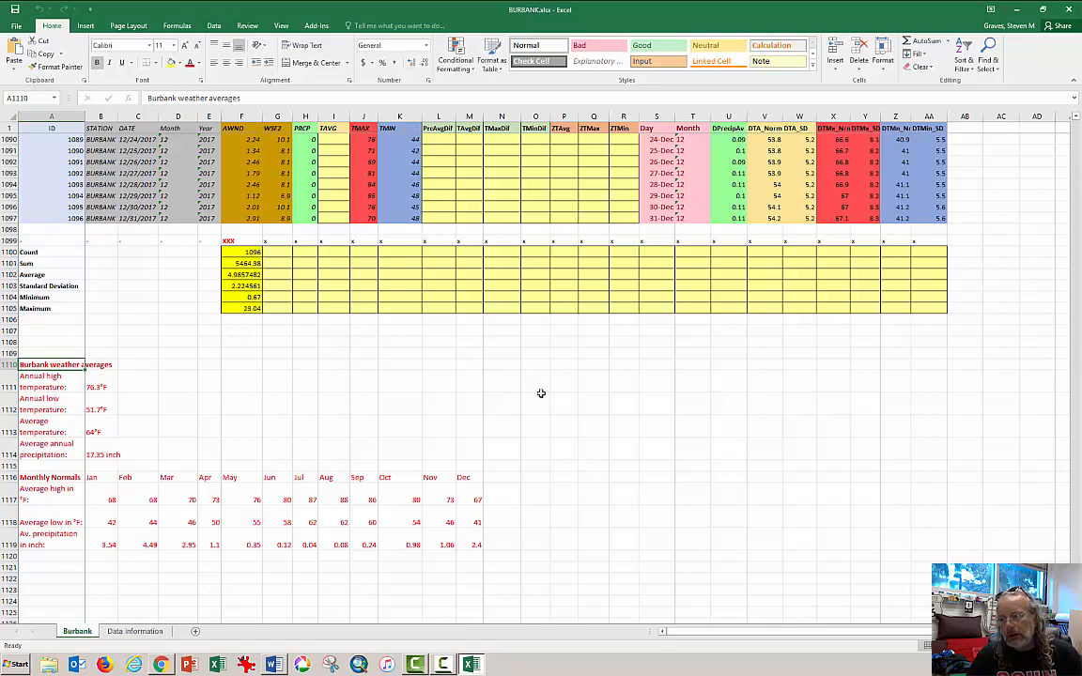
Examine the Burbank sheet's columns from the start: wind, precipitation, temperatures, the empty yellow calculation columns, day and month, and daily normals
{"action": "key", "text": "ctrl+Home"}
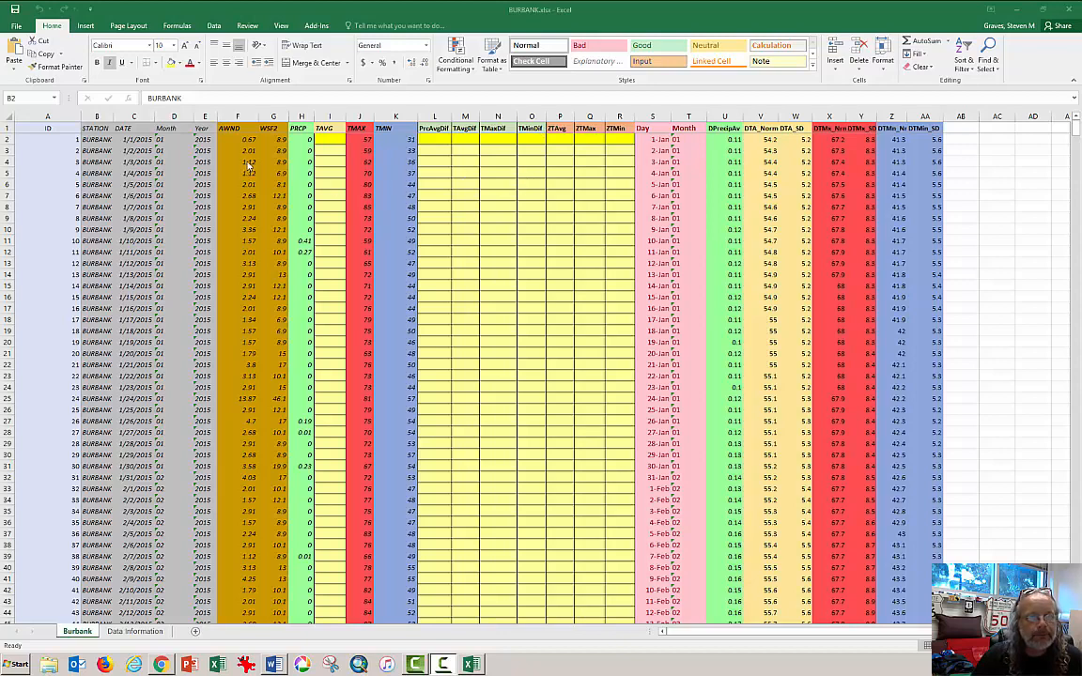
{"action": "left_click_drag", "start_coordinate": [239, 115], "coordinate": [275, 117]}
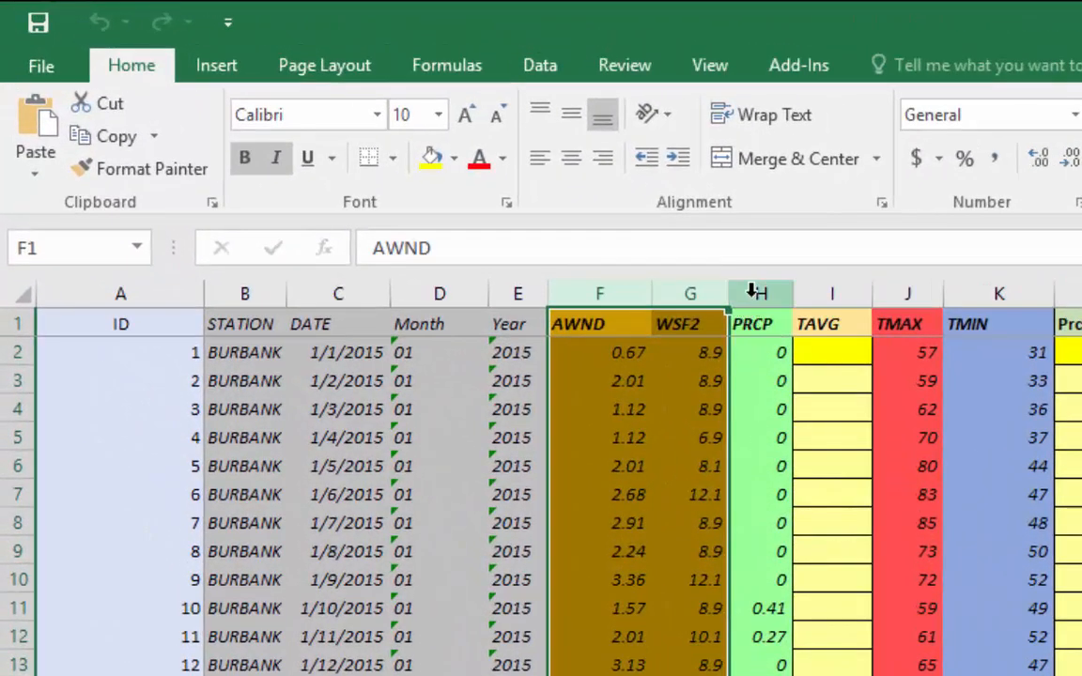
{"action": "left_click", "coordinate": [592, 228]}
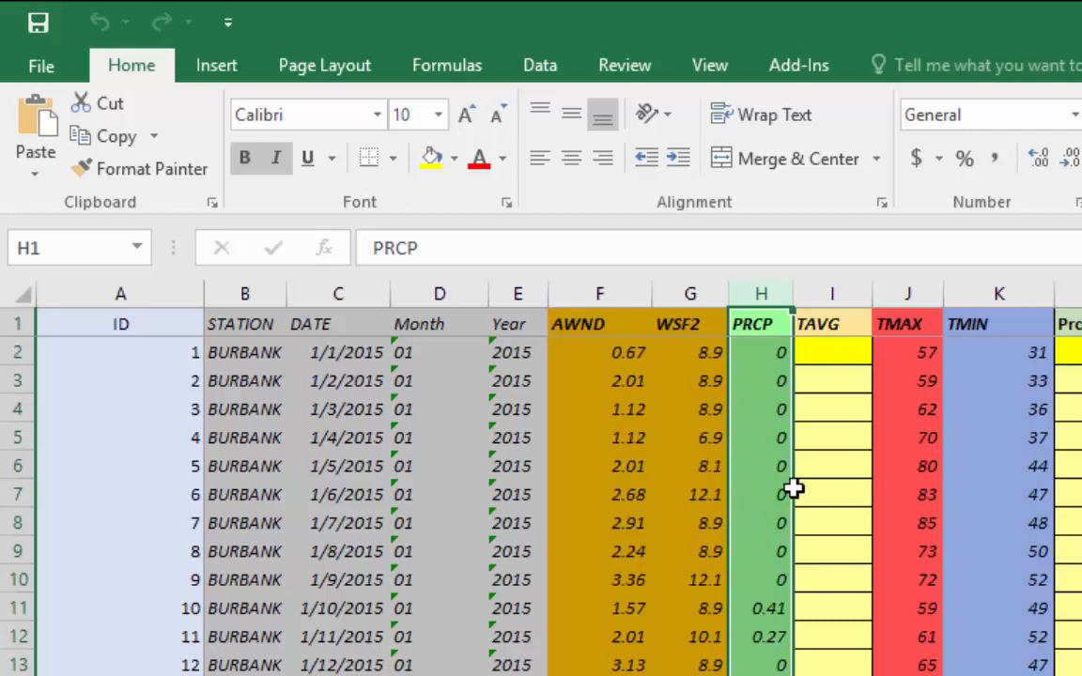
{"action": "left_click", "coordinate": [827, 294]}
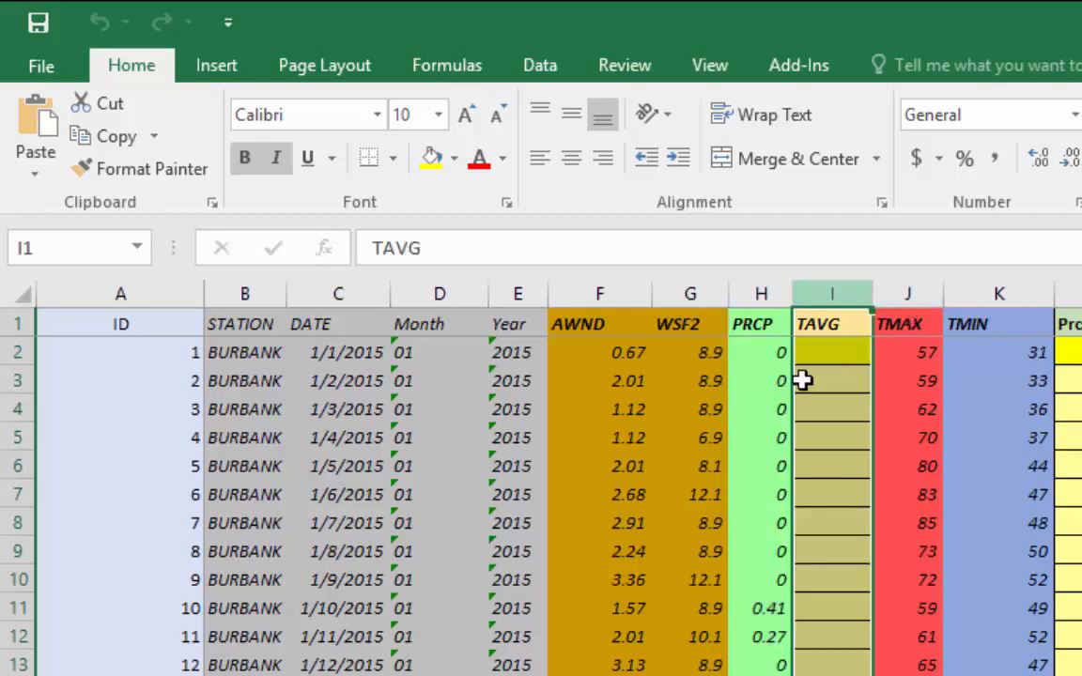
{"action": "left_click", "coordinate": [919, 294]}
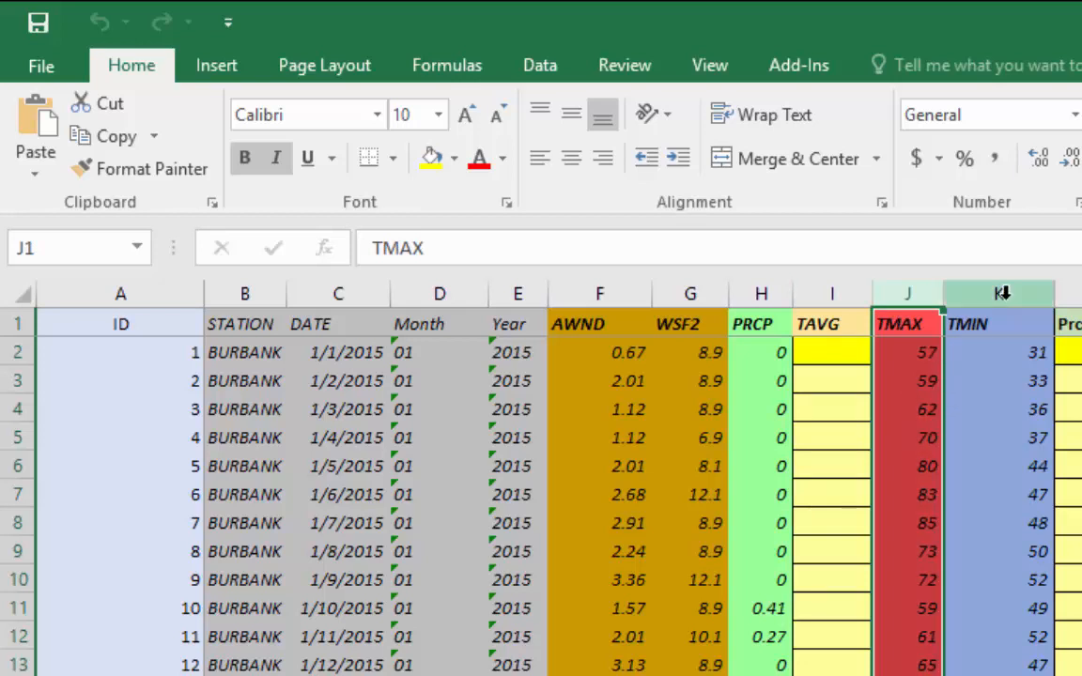
{"action": "left_click", "coordinate": [973, 294]}
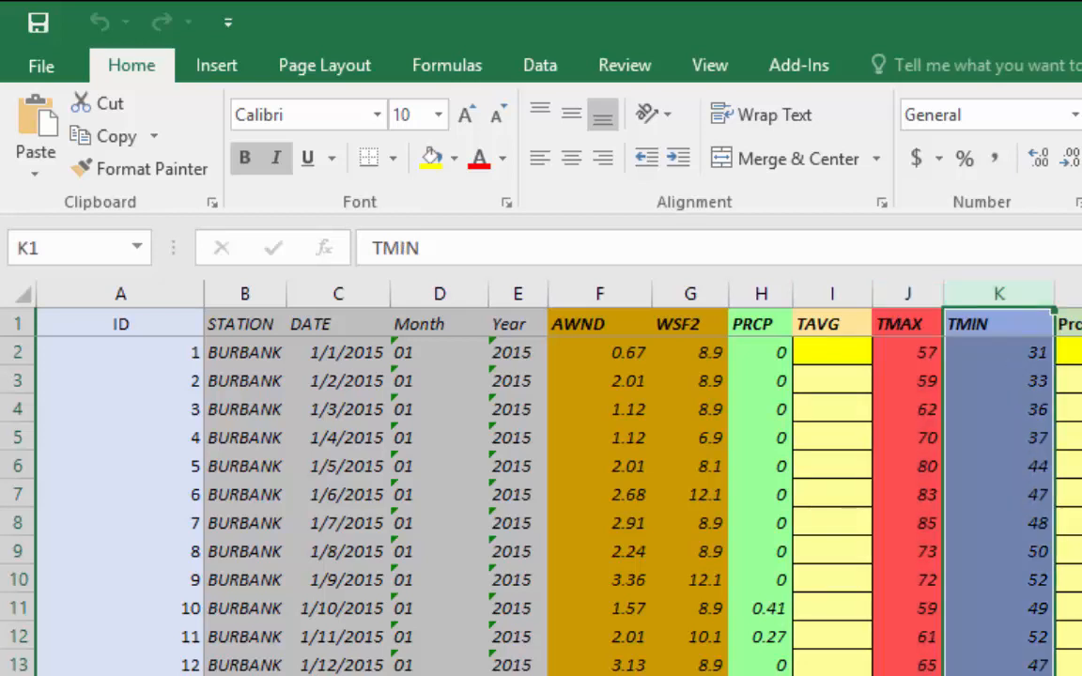
{"action": "left_click_drag", "start_coordinate": [1073, 294], "coordinate": [1081, 294]}
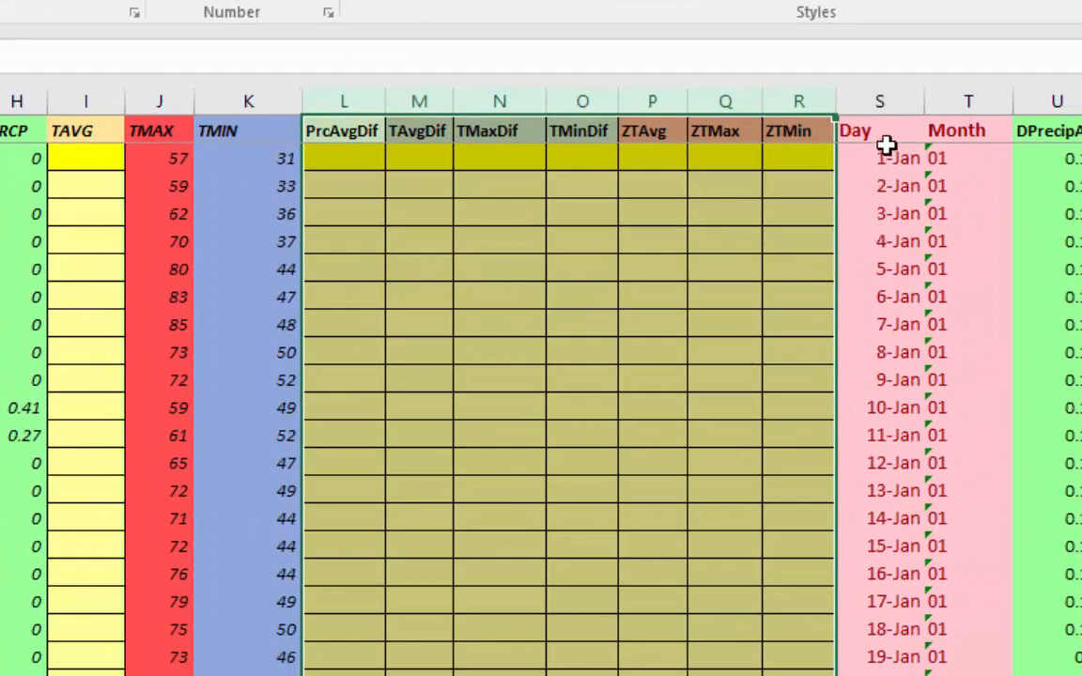
{"action": "left_click_drag", "start_coordinate": [884, 103], "coordinate": [958, 104]}
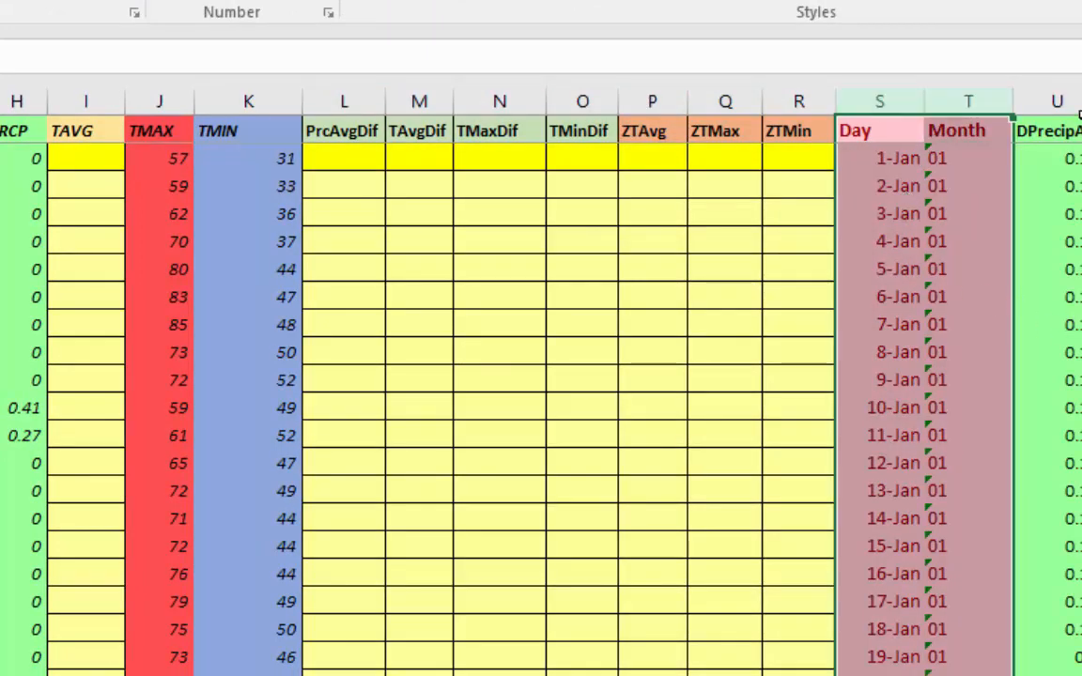
{"action": "left_click", "coordinate": [1061, 101]}
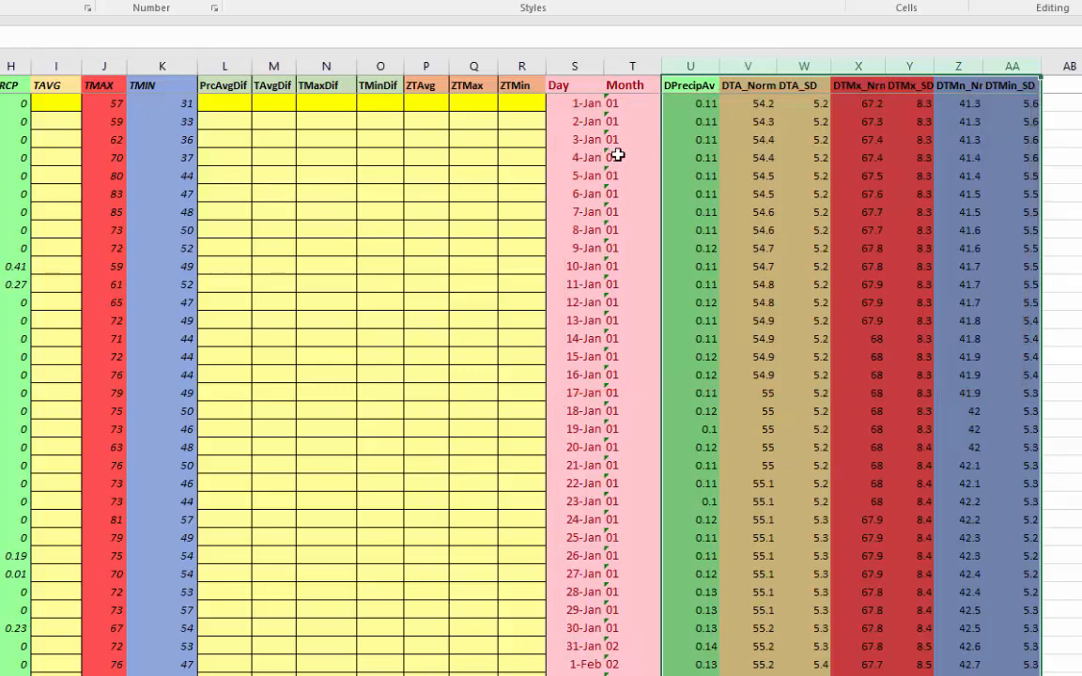
{"action": "left_click", "coordinate": [781, 140]}
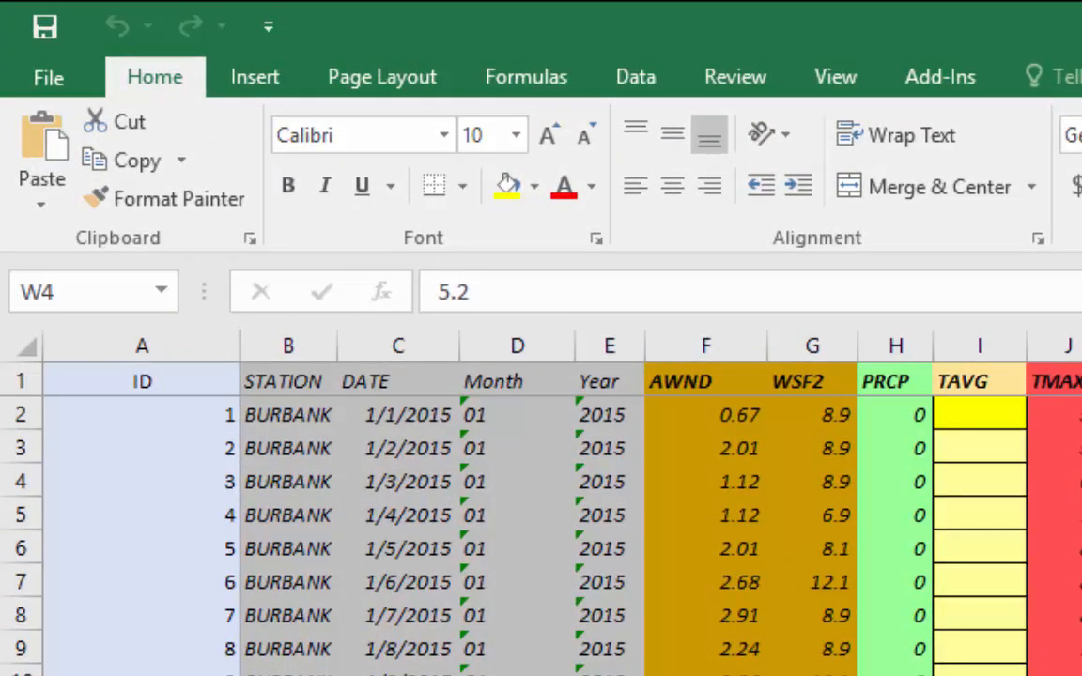
Start saving a copy of the workbook under This PC, with the Desktop as the destination folder
{"action": "left_click", "coordinate": [53, 83]}
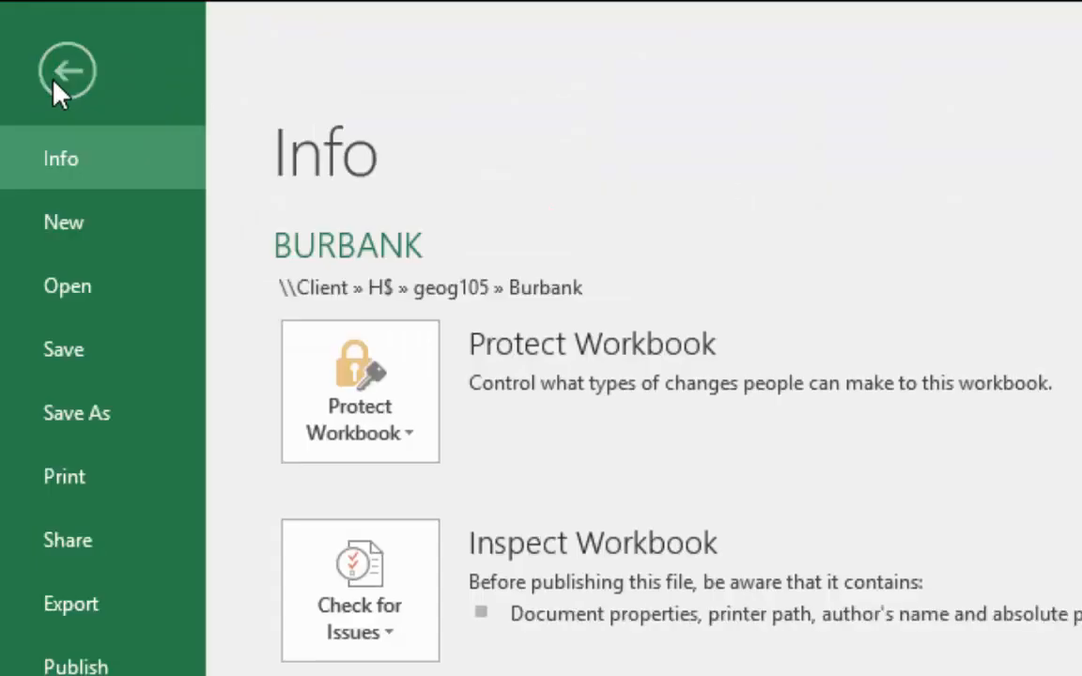
{"action": "left_click", "coordinate": [88, 430]}
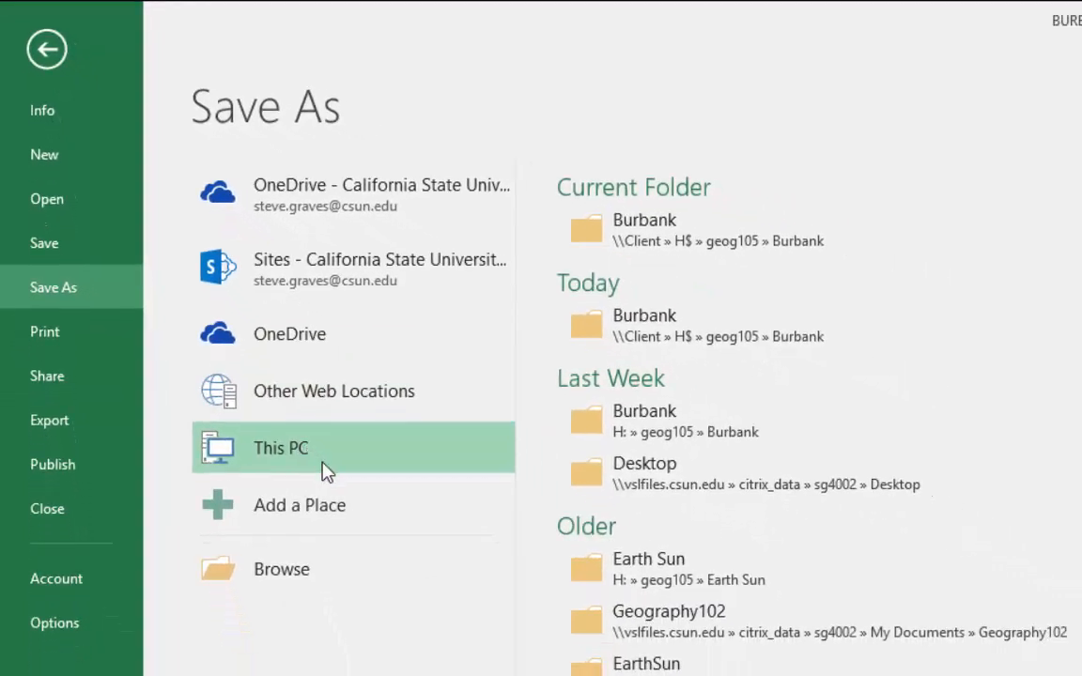
{"action": "double_click", "coordinate": [313, 467]}
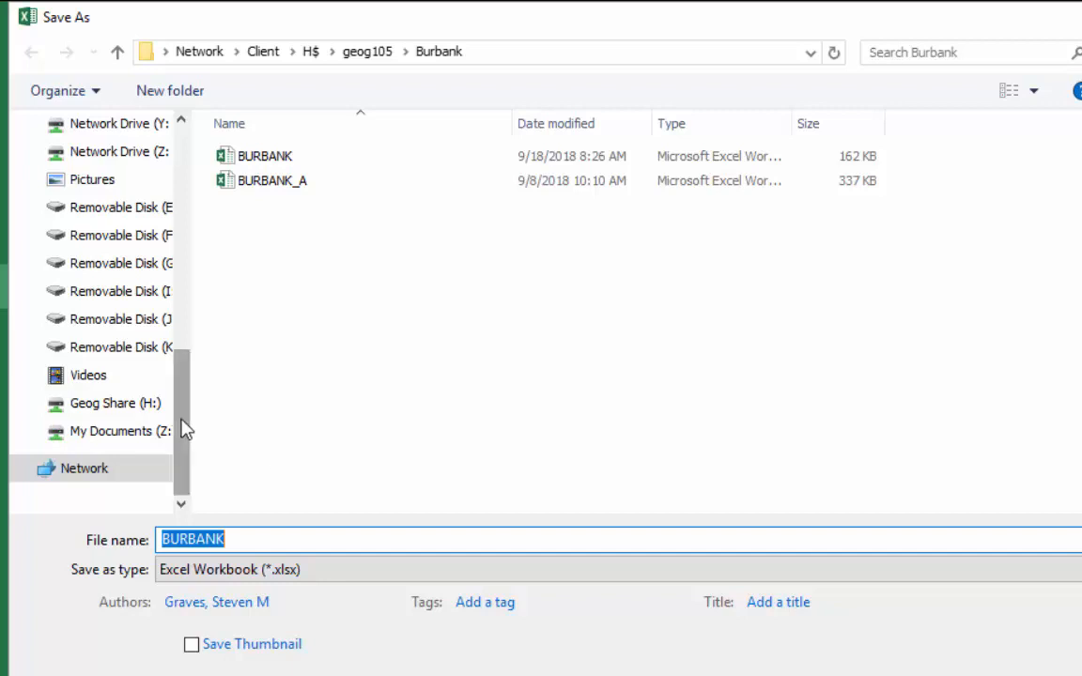
{"action": "left_click_drag", "start_coordinate": [182, 431], "coordinate": [169, 165]}
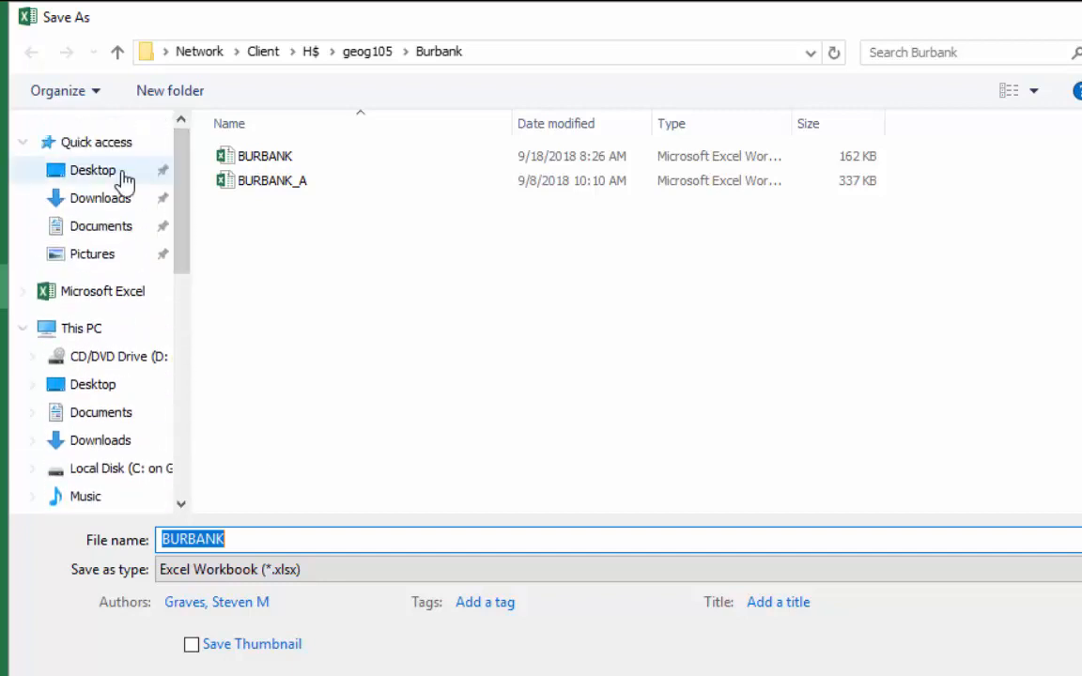
{"action": "left_click", "coordinate": [96, 179]}
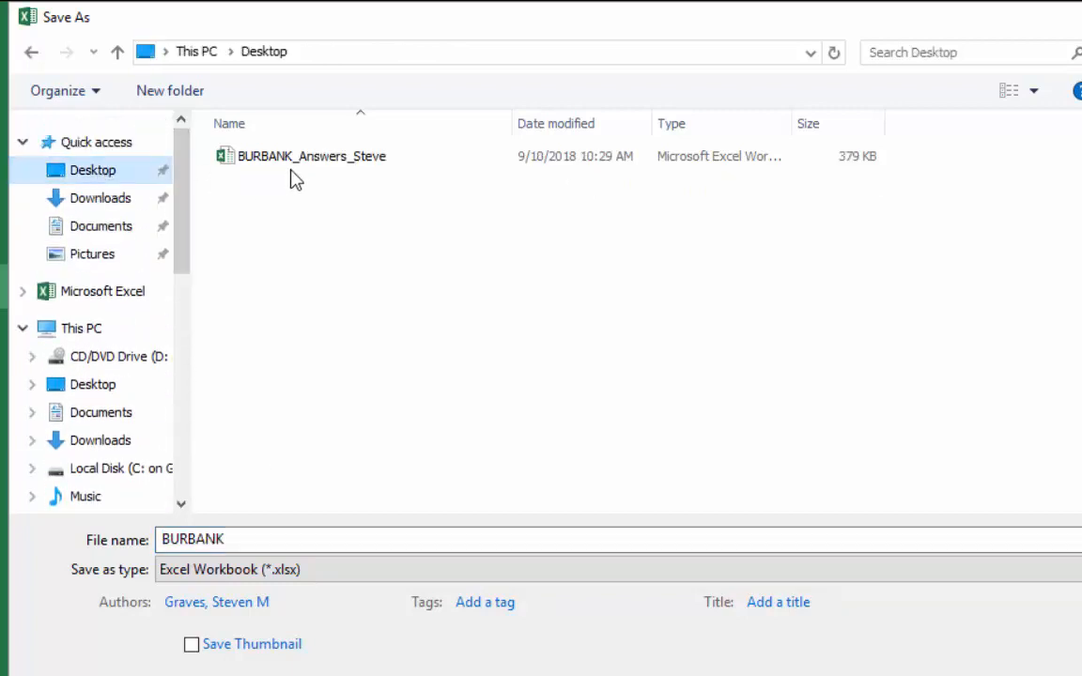
Name the copy by reusing the existing answers file's name, retyping the first name at its end followed by 2, and save it
{"action": "left_click", "coordinate": [300, 159]}
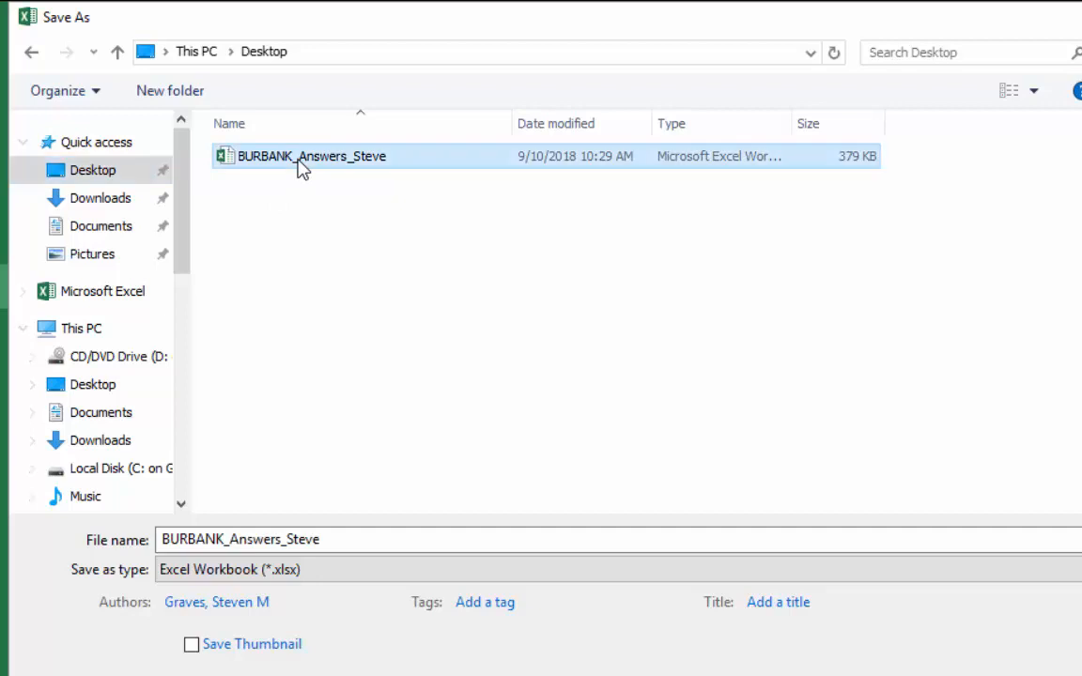
{"action": "left_click", "coordinate": [389, 537]}
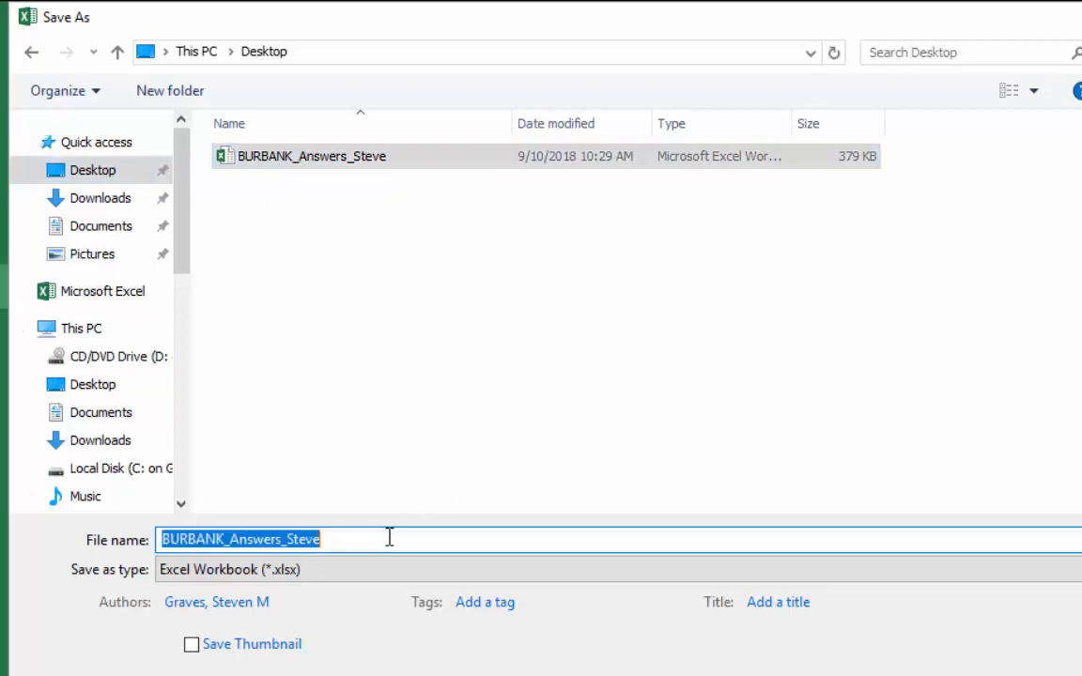
{"action": "key", "text": "Left"}
{"action": "key", "text": "Left"}
{"action": "key", "text": "Left"}
{"action": "key", "text": "Left"}
{"action": "key", "text": "Left"}
{"action": "key", "text": "shift+End"}
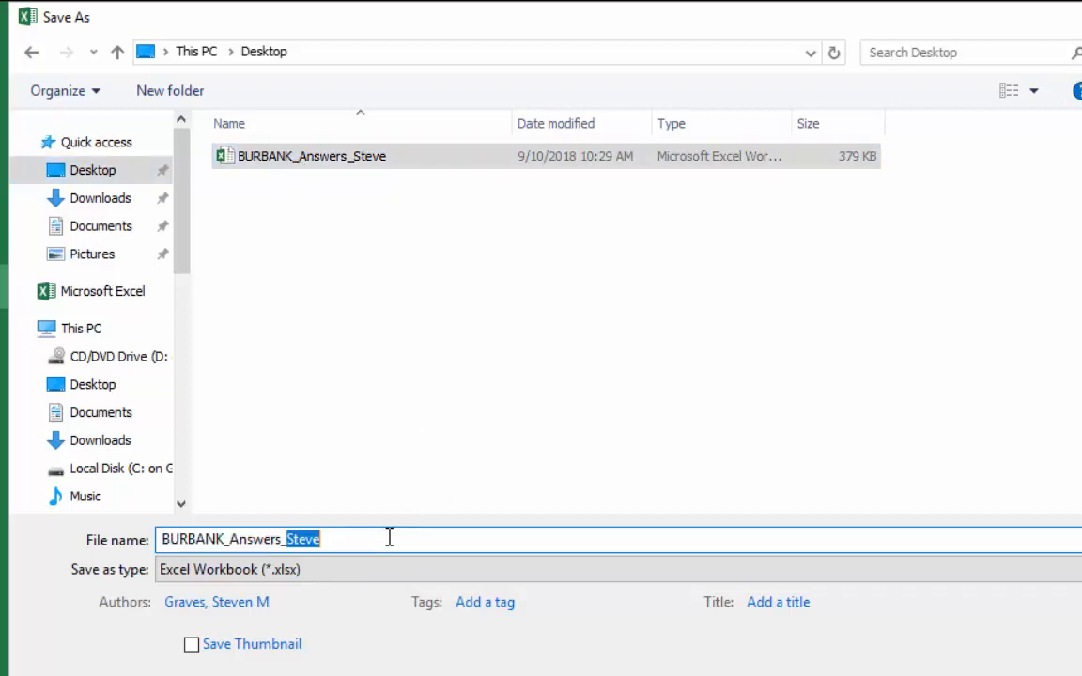
{"action": "type", "text": "STeve 2"}
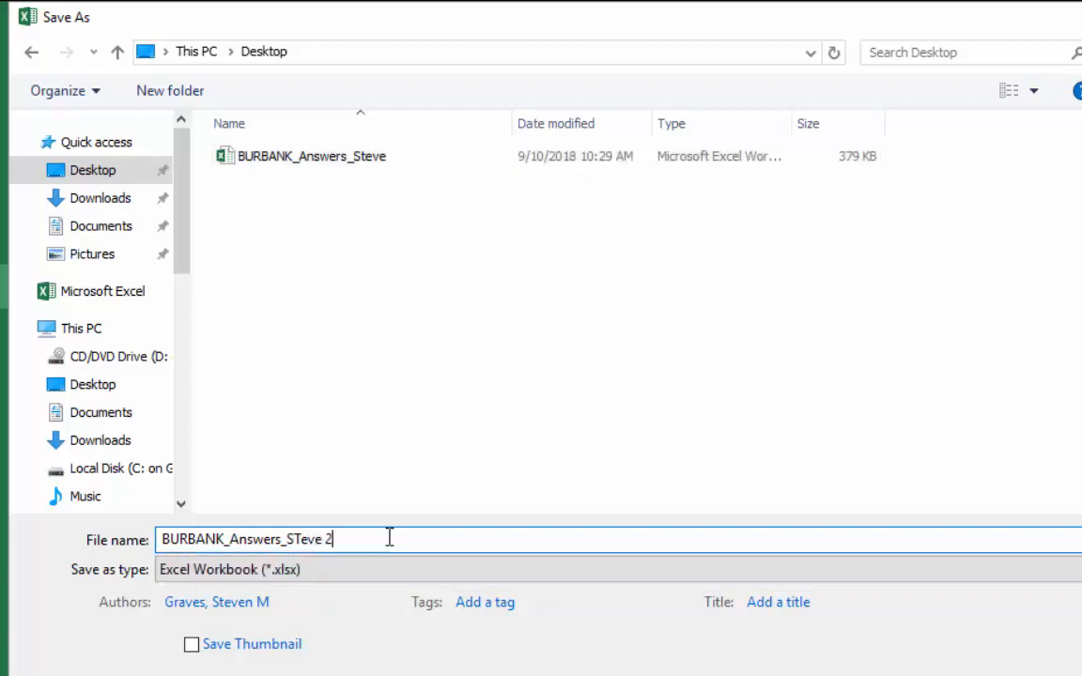
{"action": "key", "text": "Return"}
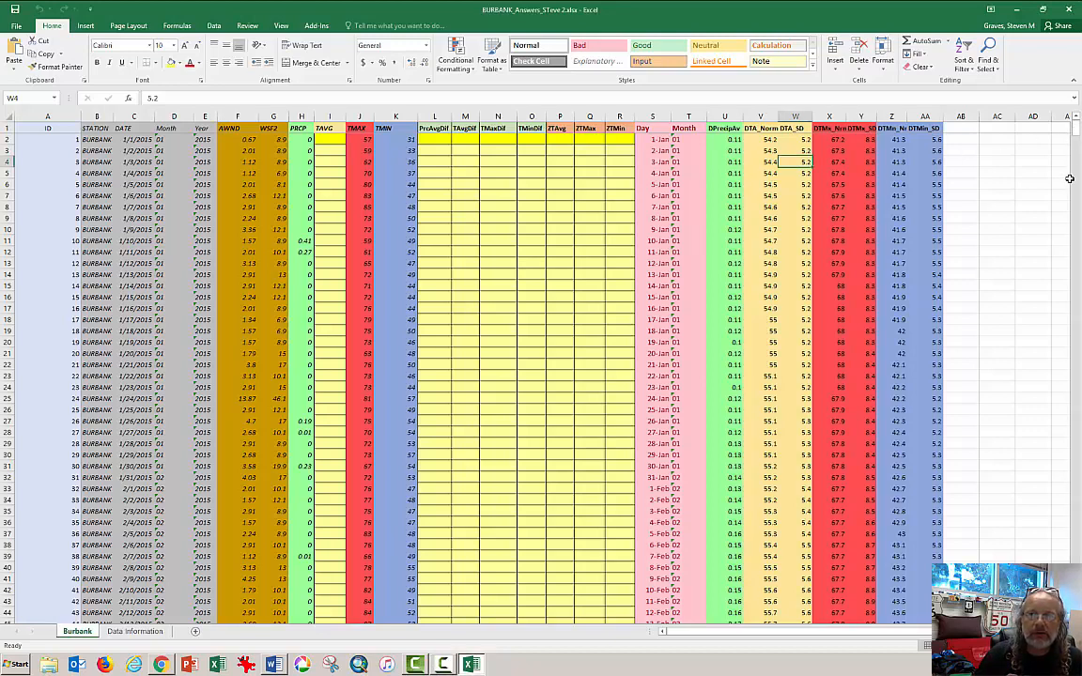
Examine the daily records down to the end of the Burbank sheet, including the summary statistics rows and the Burbank weather averages
{"action": "left_click_drag", "start_coordinate": [1076, 129], "coordinate": [1076, 244]}
{"action": "scroll", "coordinate": [785, 350], "scroll_direction": "down", "scroll_amount": 20}
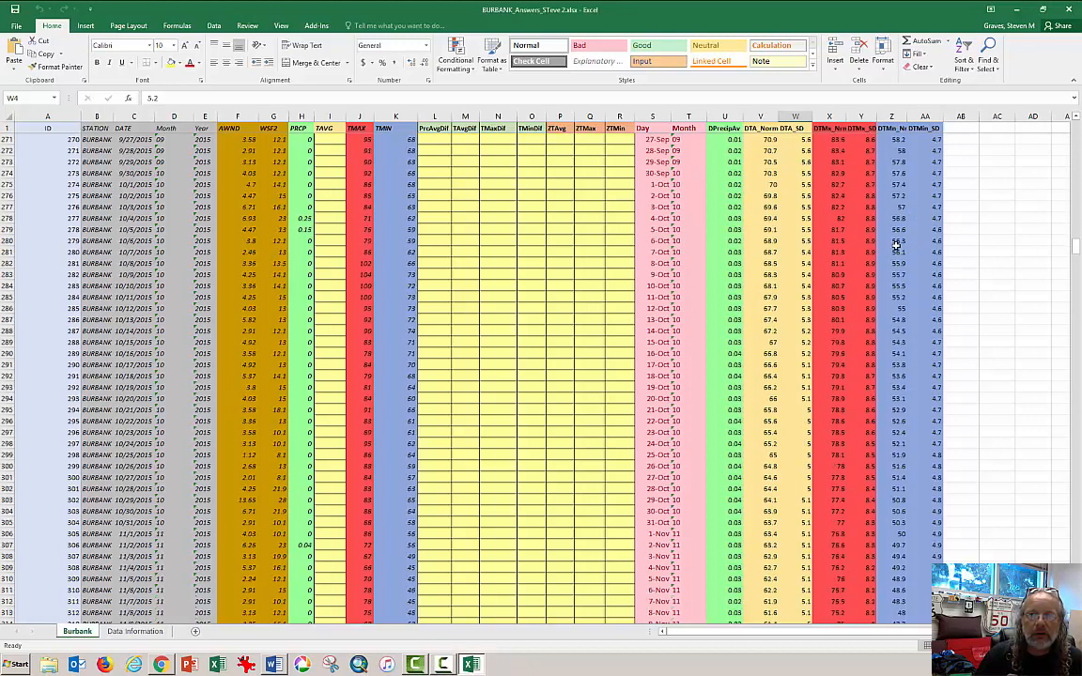
{"action": "scroll", "coordinate": [770, 385], "scroll_direction": "down", "scroll_amount": 20}
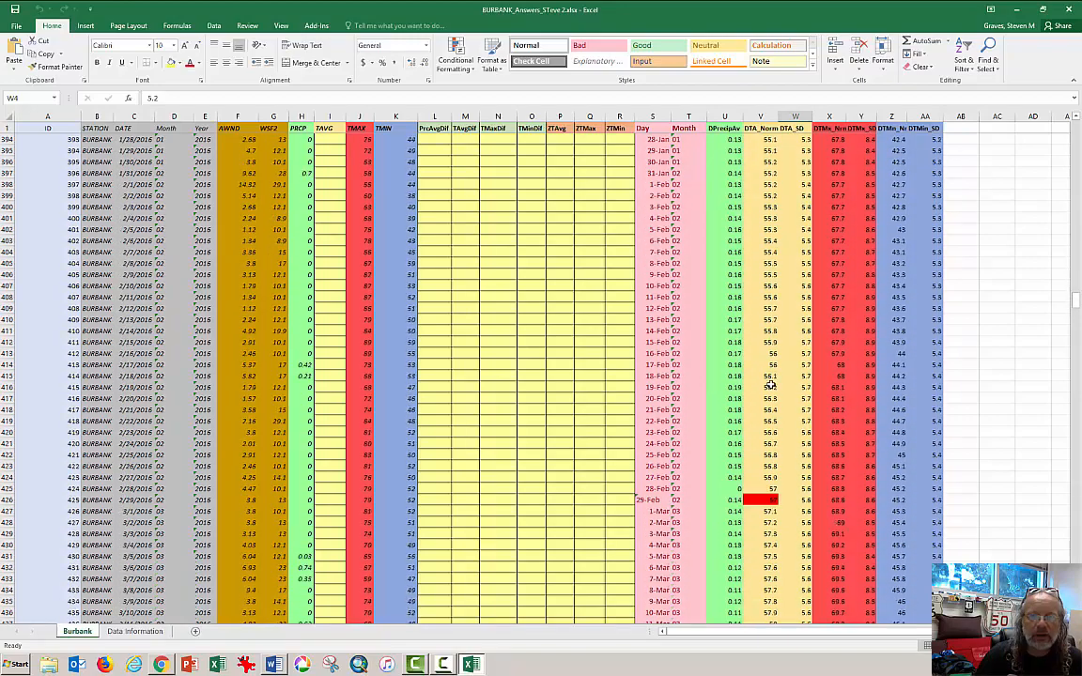
{"action": "scroll", "coordinate": [768, 386], "scroll_direction": "down", "scroll_amount": 20}
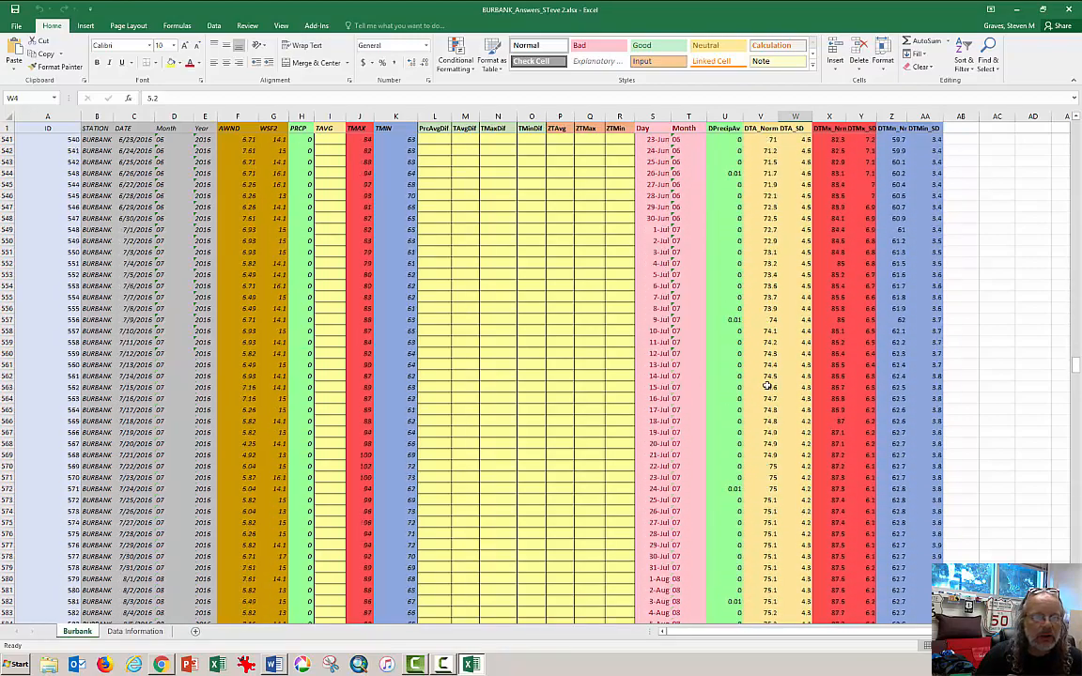
{"action": "key", "text": "Page_Down"}
{"action": "key", "text": "Page_Down"}
{"action": "key", "text": "Page_Down"}
{"action": "key", "text": "Page_Down"}
{"action": "key", "text": "Page_Down"}
{"action": "key", "text": "Page_Down"}
{"action": "key", "text": "Page_Down"}
{"action": "key", "text": "Page_Down"}
{"action": "key", "text": "Page_Down"}
{"action": "key", "text": "Page_Down"}
{"action": "key", "text": "Page_Down"}
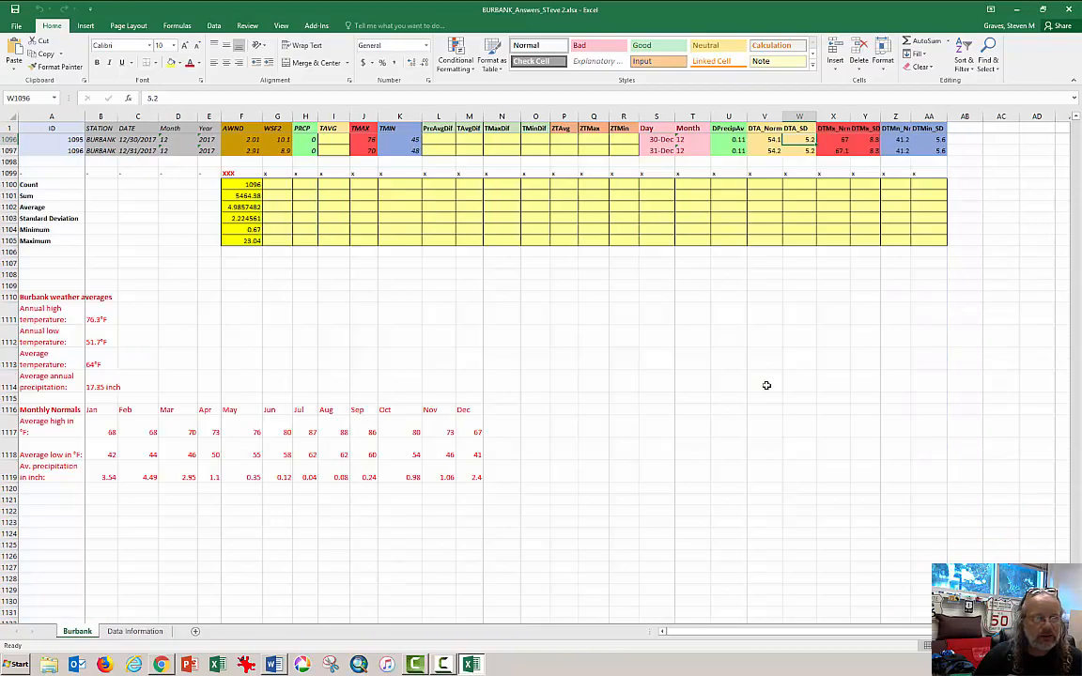
{"action": "key", "text": "Page_Up"}
{"action": "scroll", "coordinate": [771, 386], "scroll_direction": "down", "scroll_amount": 10}
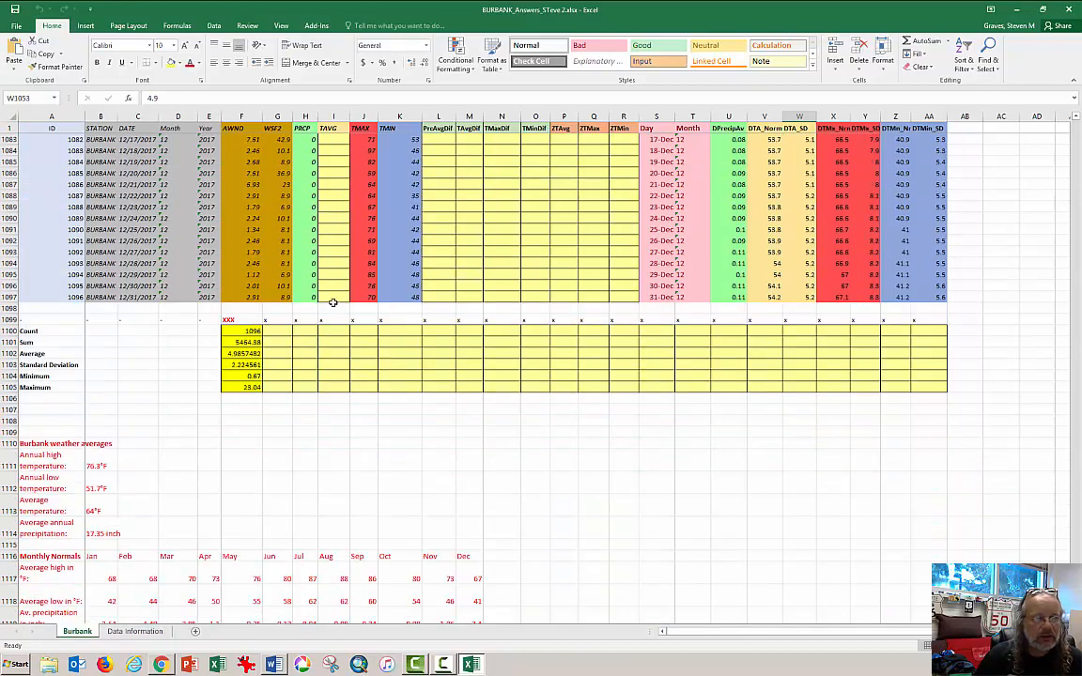
Check the Year value of the last daily record and of the first one
{"action": "left_click", "coordinate": [213, 296]}
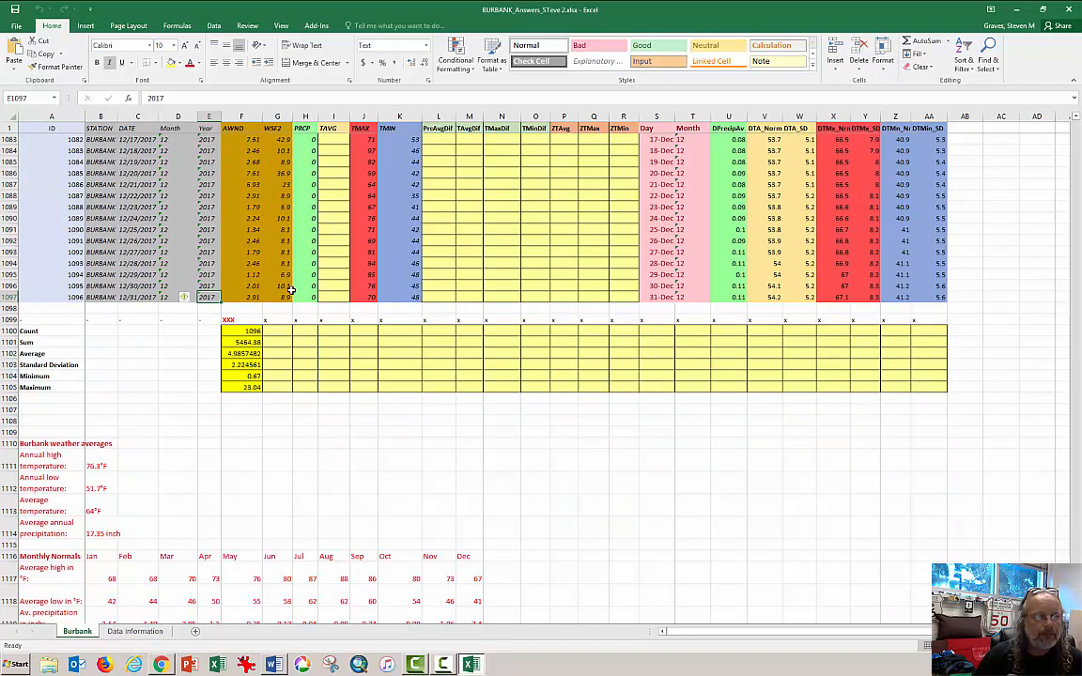
{"action": "key", "text": "ctrl+Up"}
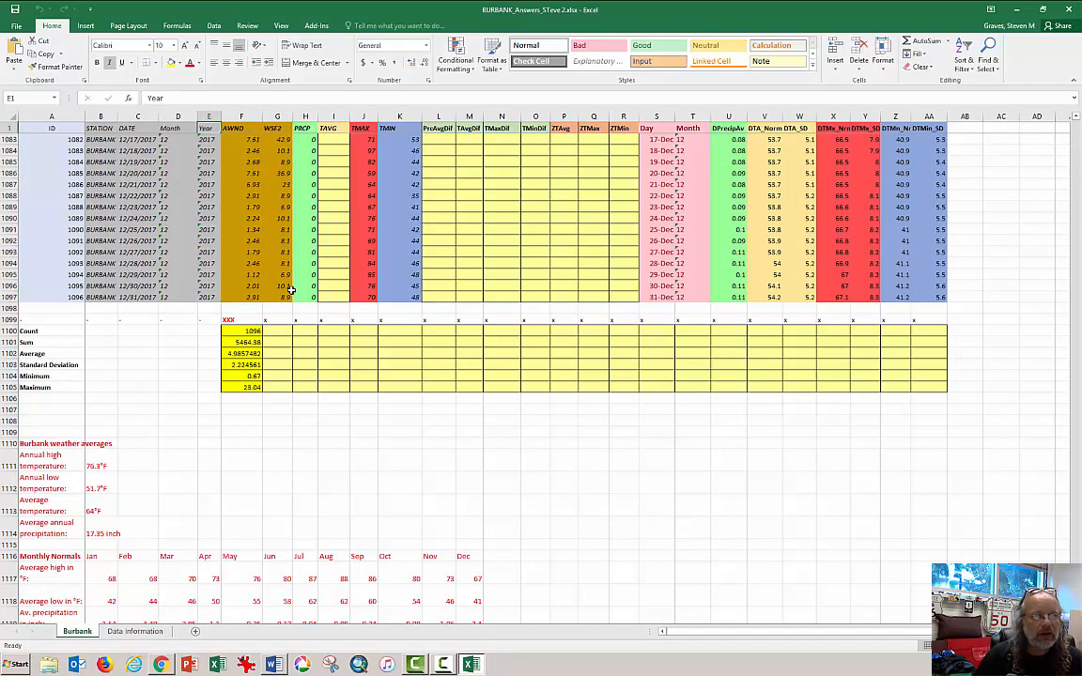
{"action": "key", "text": "Down"}
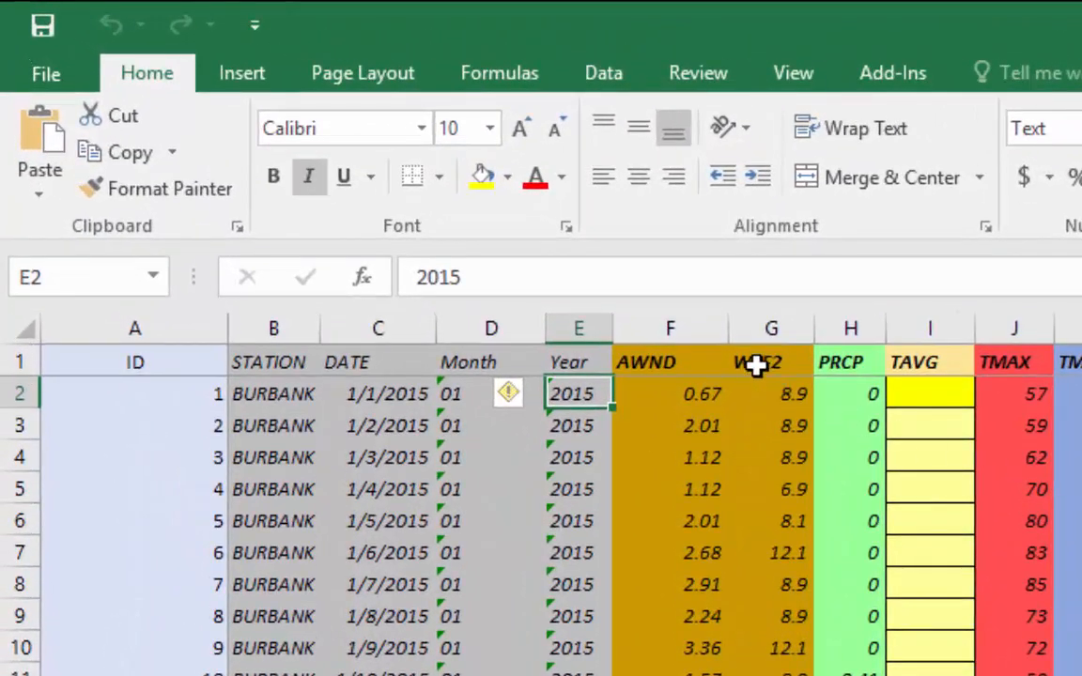
Sort the daily records by WSF2 values from smallest to largest
{"action": "left_click", "coordinate": [757, 367]}
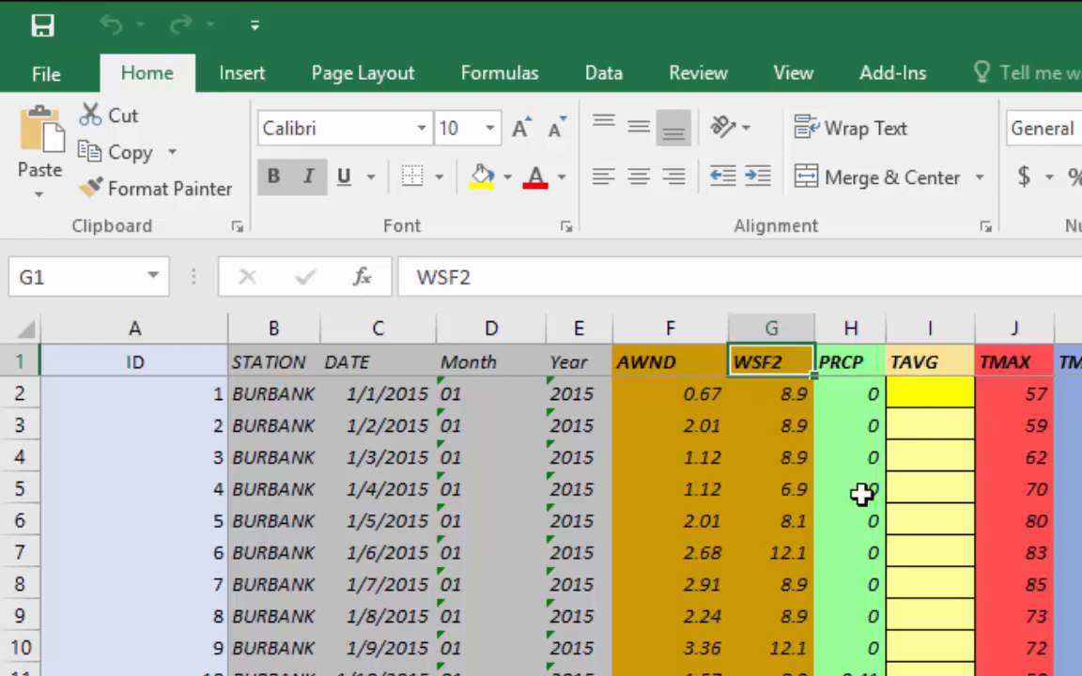
{"action": "left_click_drag", "start_coordinate": [258, 451], "coordinate": [756, 460]}
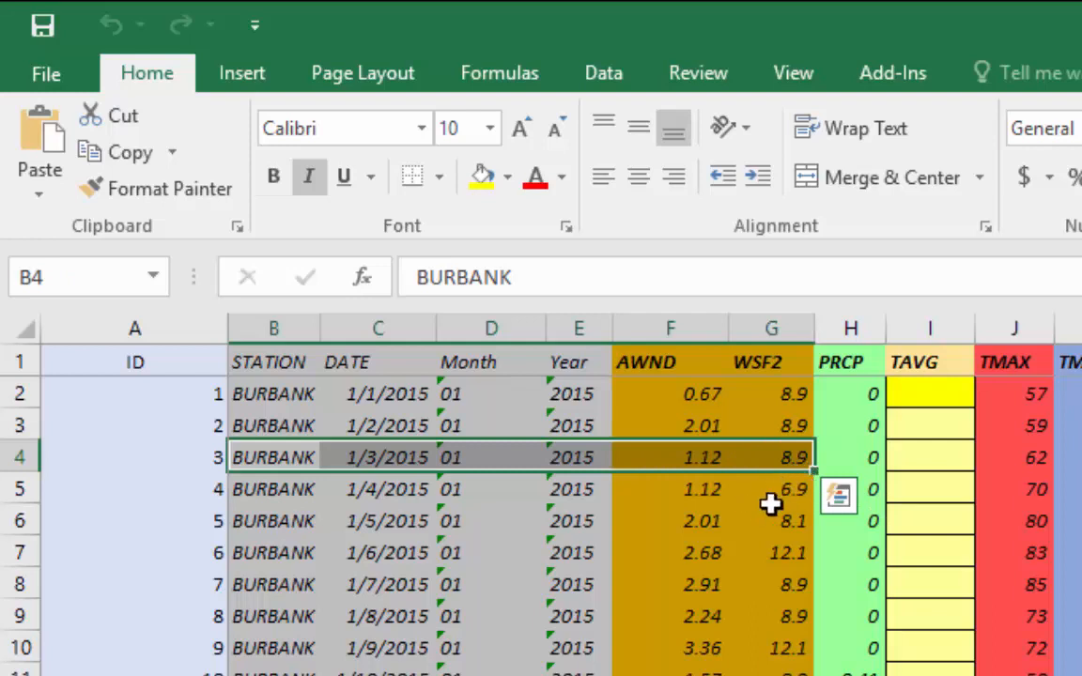
{"action": "left_click", "coordinate": [771, 363]}
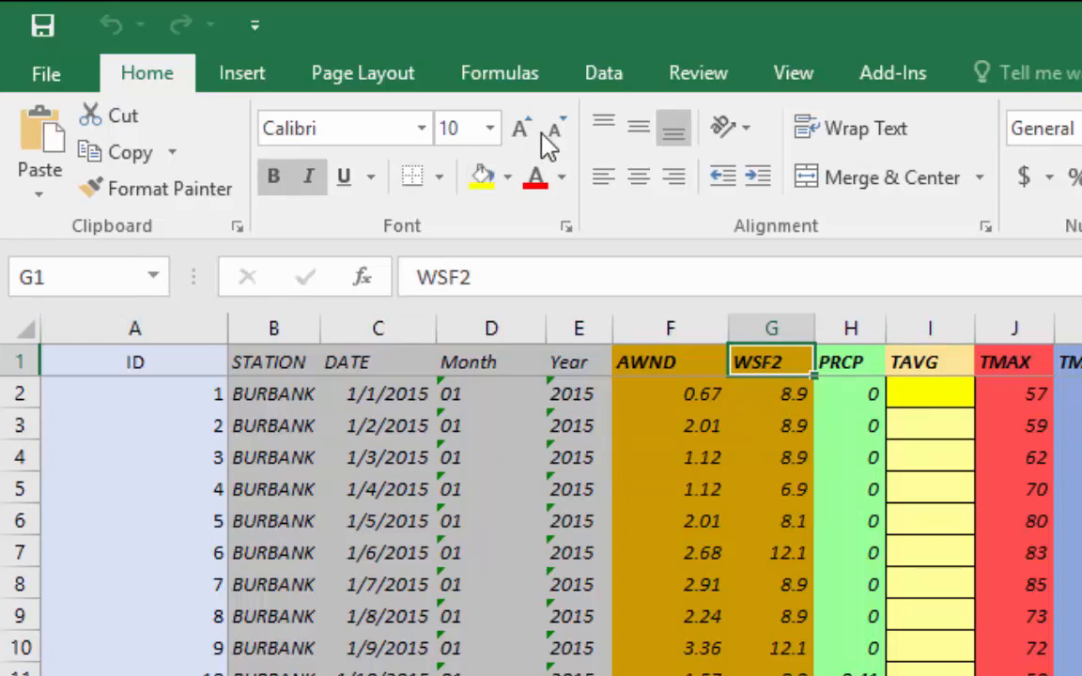
{"action": "left_click", "coordinate": [604, 76]}
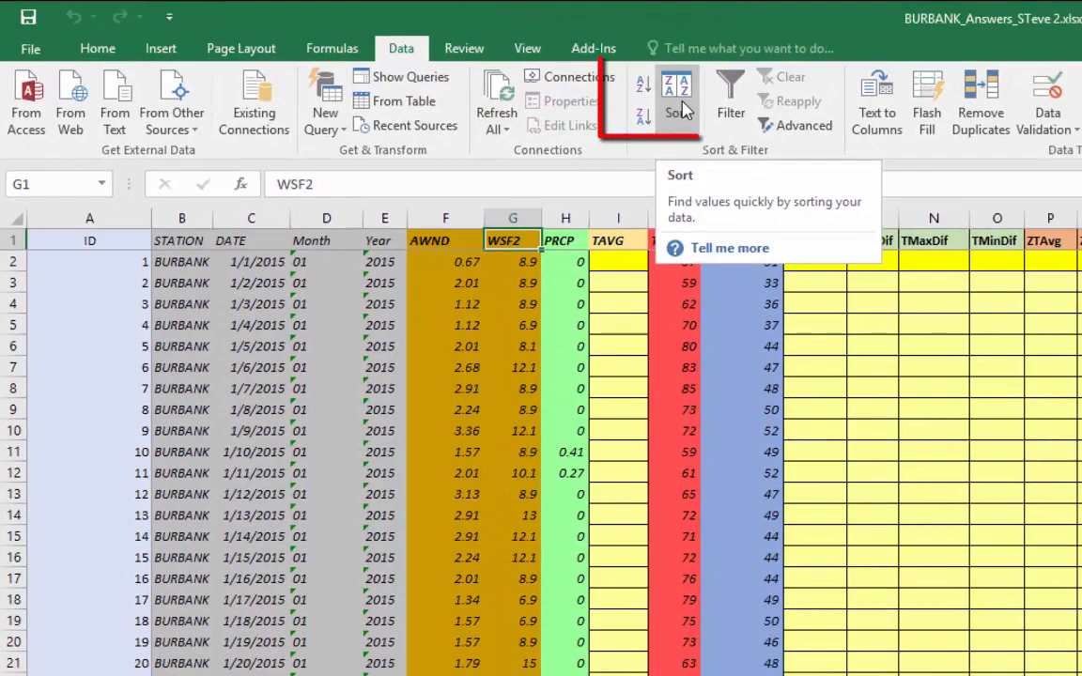
{"action": "left_click", "coordinate": [681, 111]}
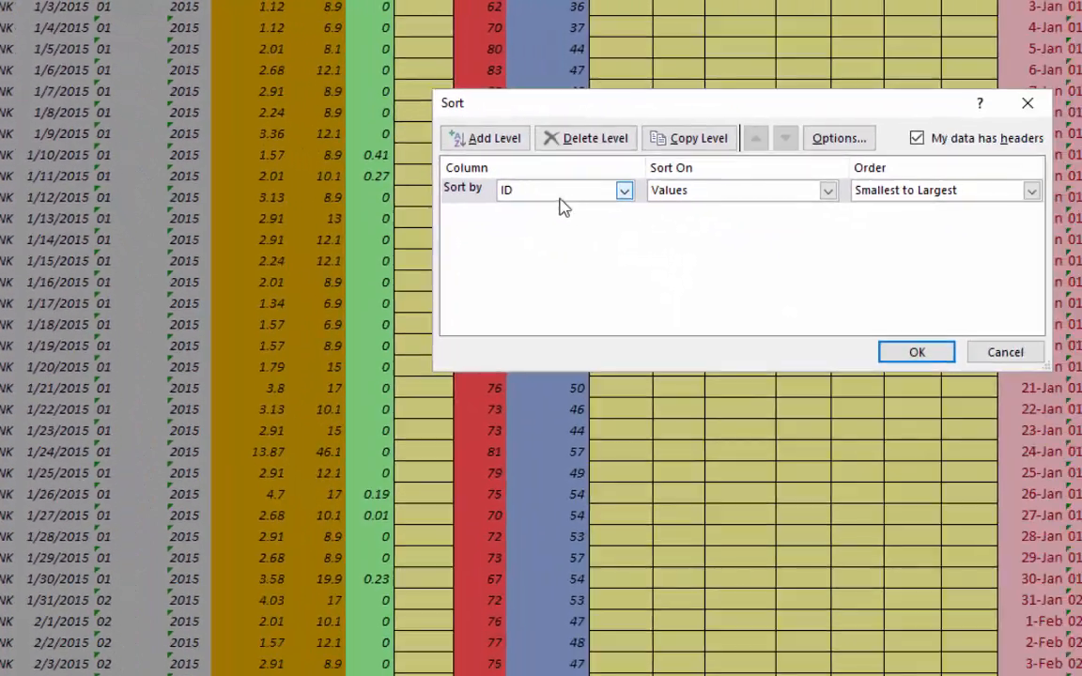
{"action": "left_click", "coordinate": [624, 193]}
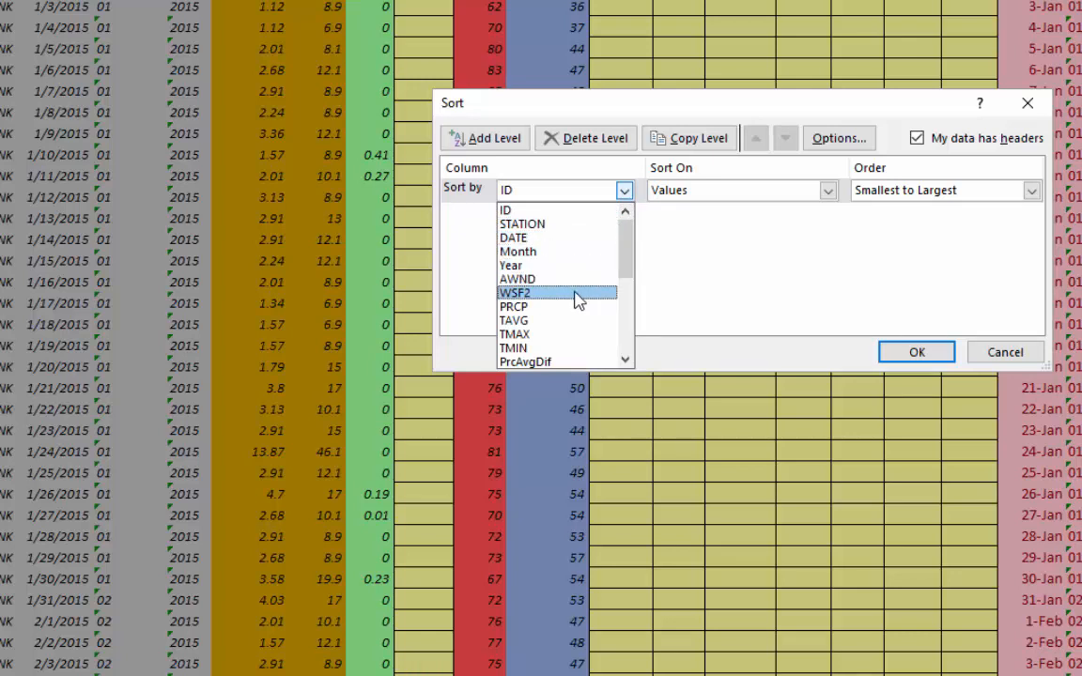
{"action": "left_click", "coordinate": [532, 296]}
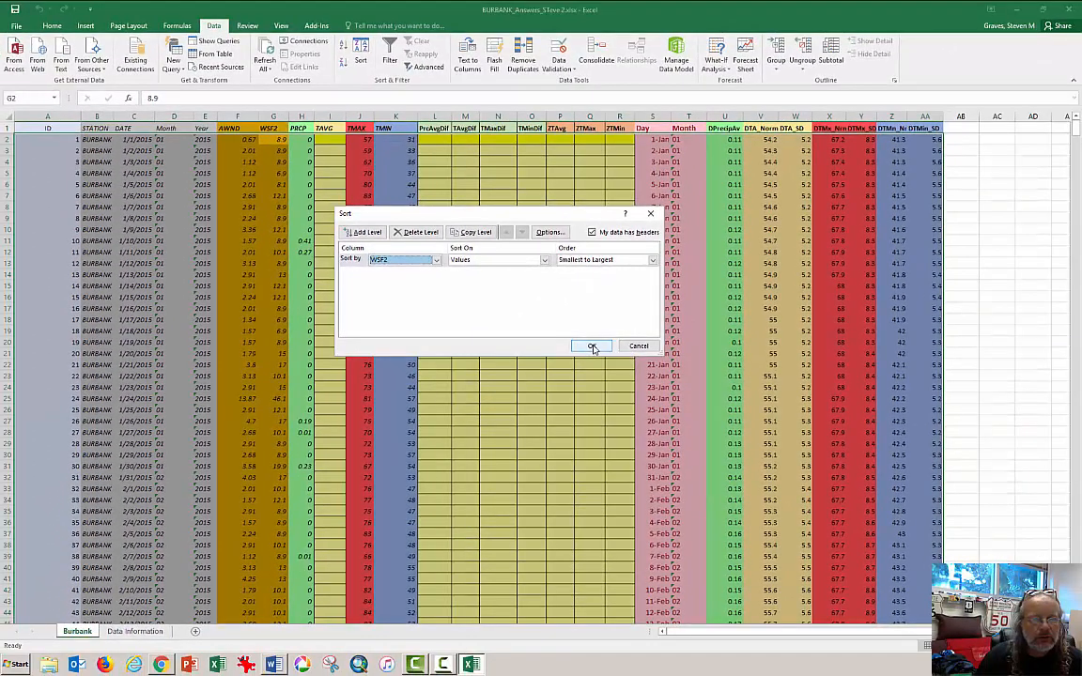
{"action": "left_click", "coordinate": [591, 346]}
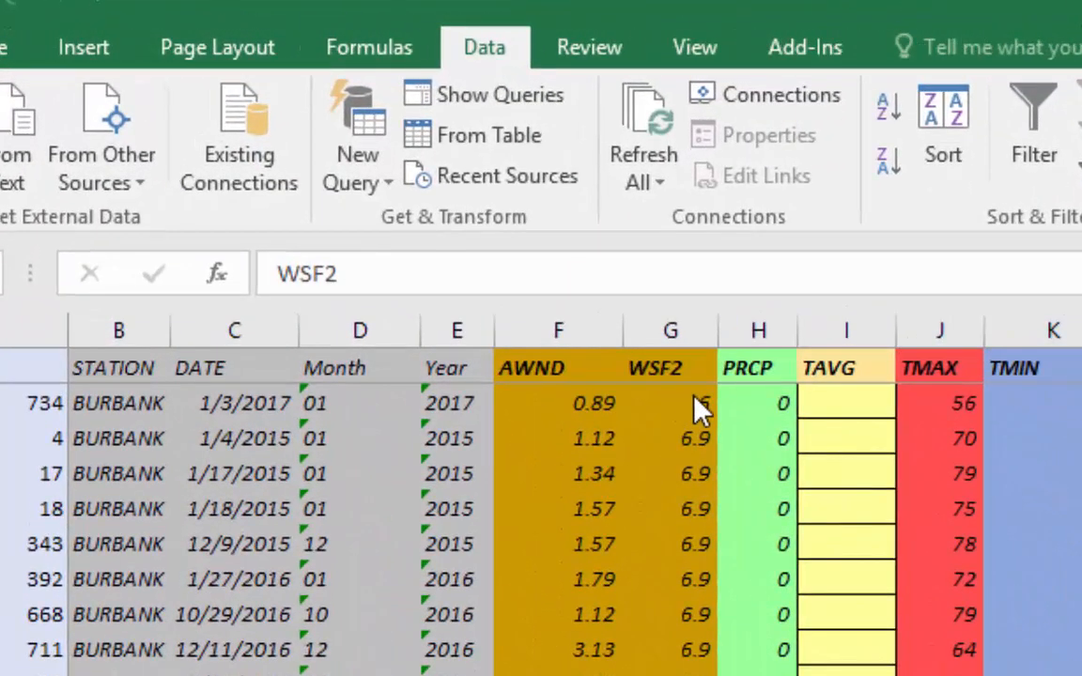
Inspect the record with the lowest WSF2 from its date to its wind value, and look over the neighbouring TMAX values
{"action": "left_click_drag", "start_coordinate": [693, 406], "coordinate": [223, 404]}
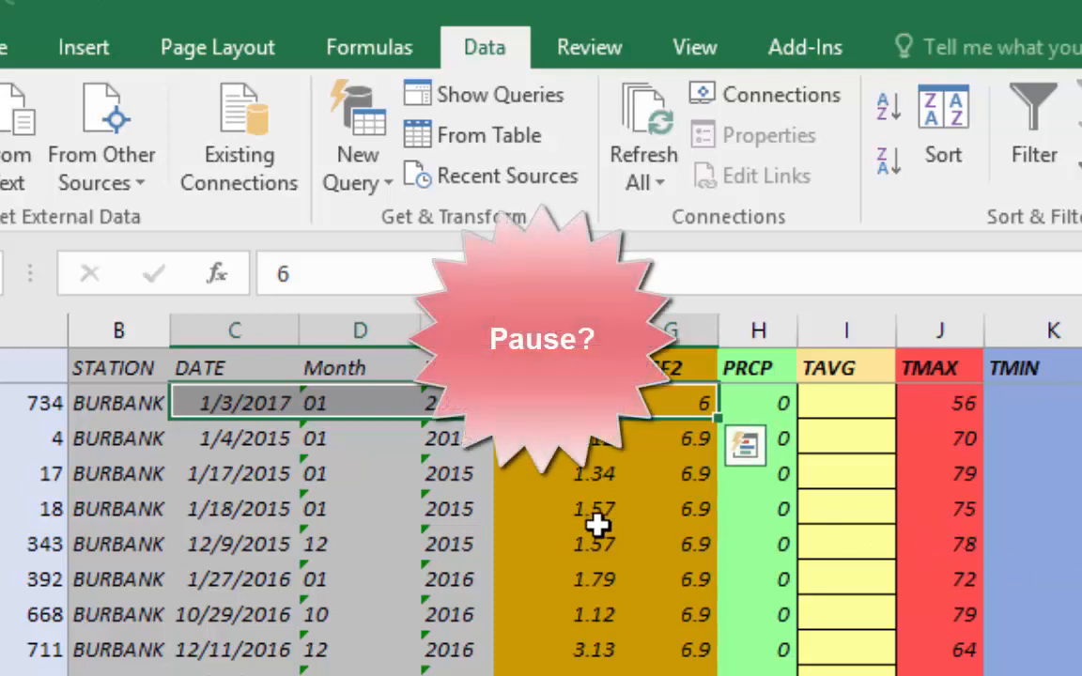
{"action": "left_click_drag", "start_coordinate": [302, 544], "coordinate": [969, 525]}
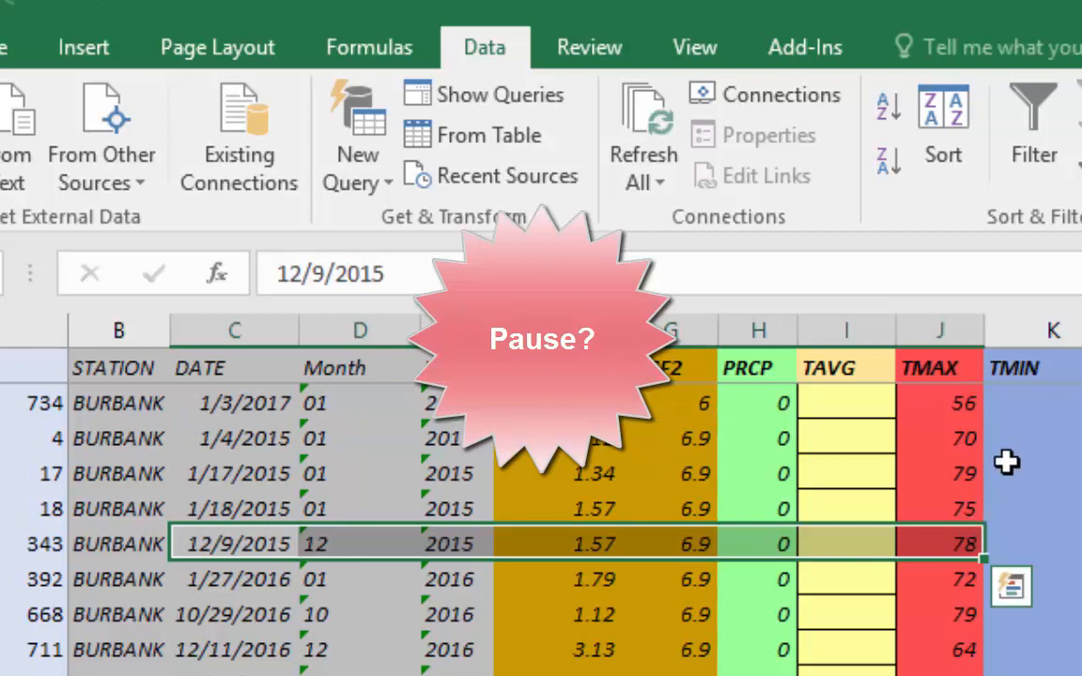
{"action": "left_click_drag", "start_coordinate": [967, 403], "coordinate": [1034, 403]}
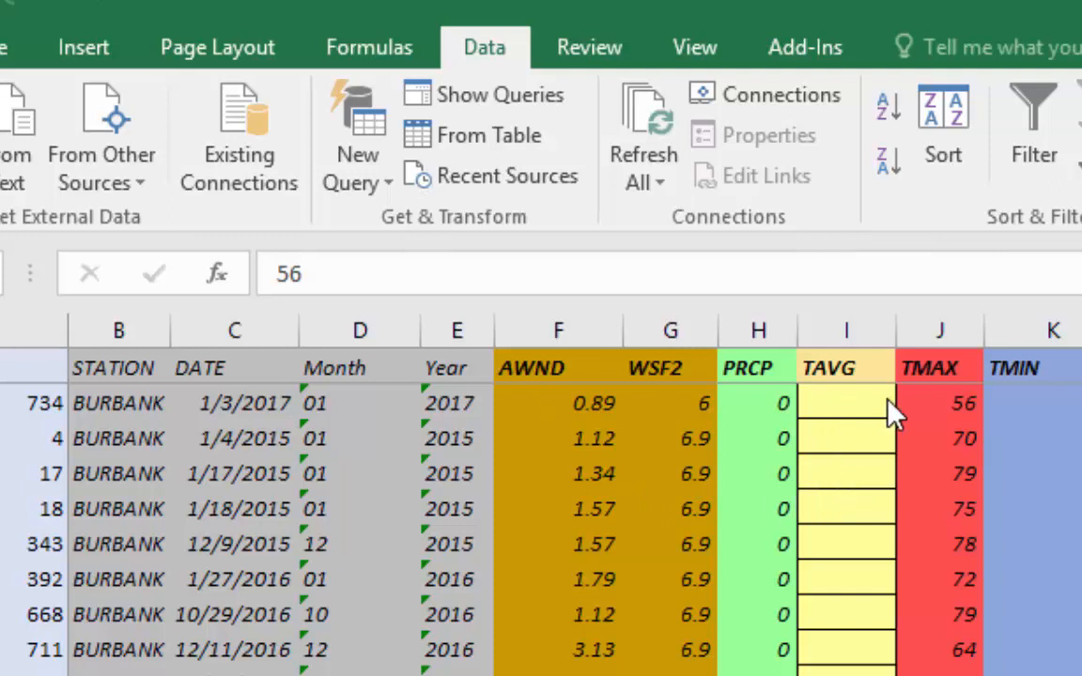
{"action": "left_click", "coordinate": [932, 395]}
{"action": "left_click", "coordinate": [926, 430]}
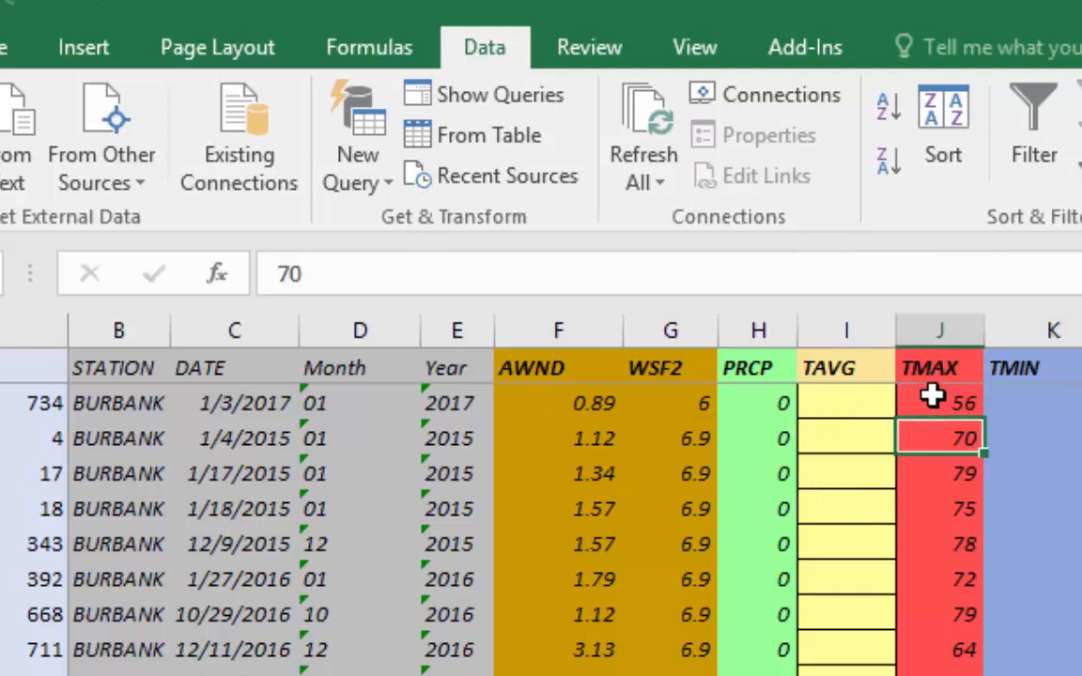
Sort the daily records by TMAX values from largest to smallest
{"action": "left_click", "coordinate": [935, 376]}
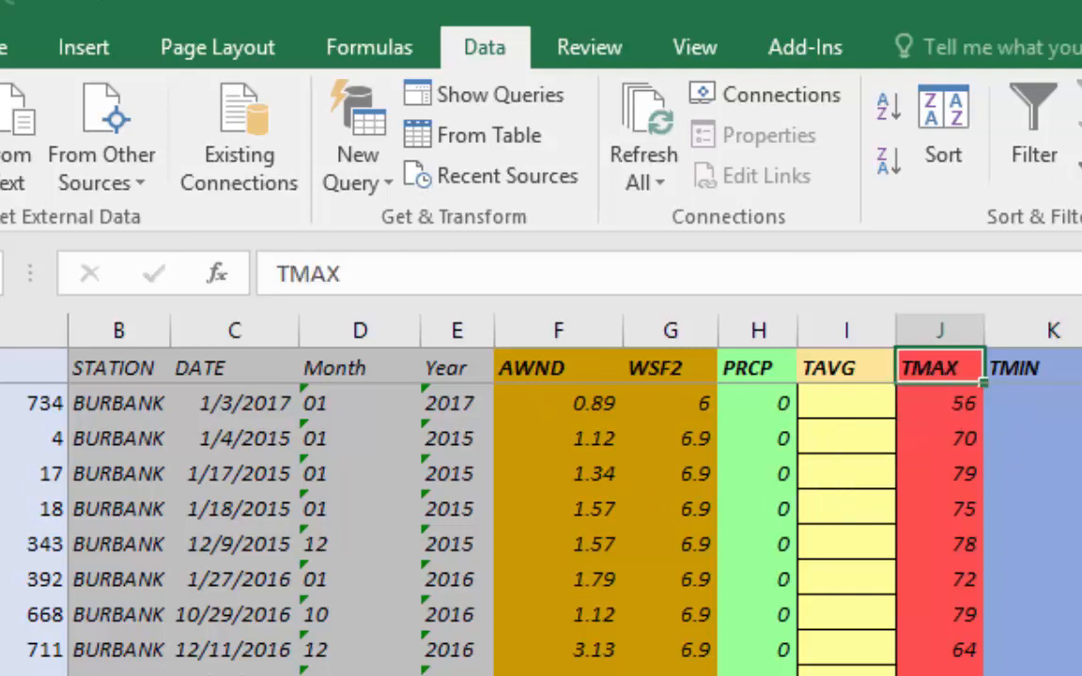
{"action": "left_click", "coordinate": [939, 108]}
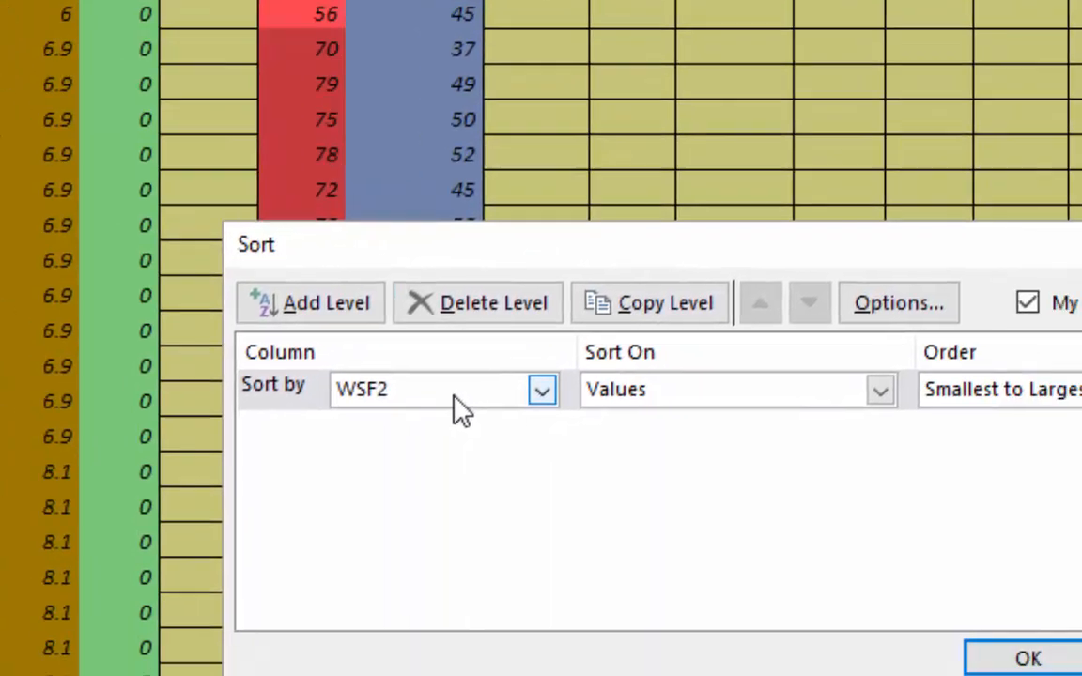
{"action": "left_click", "coordinate": [295, 297]}
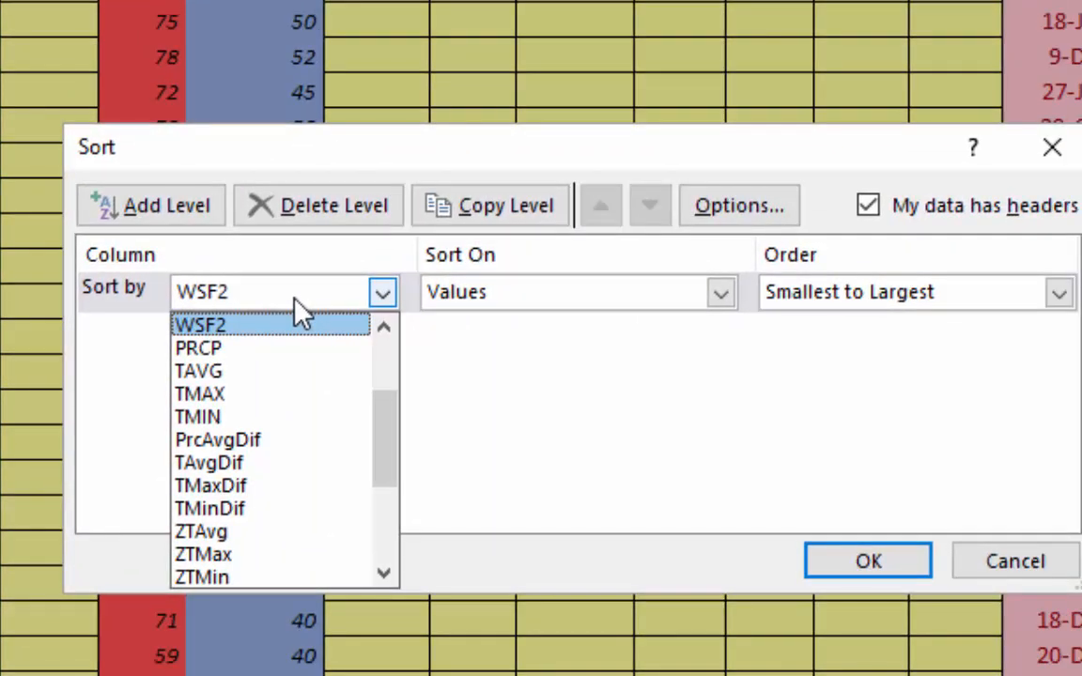
{"action": "left_click", "coordinate": [274, 393]}
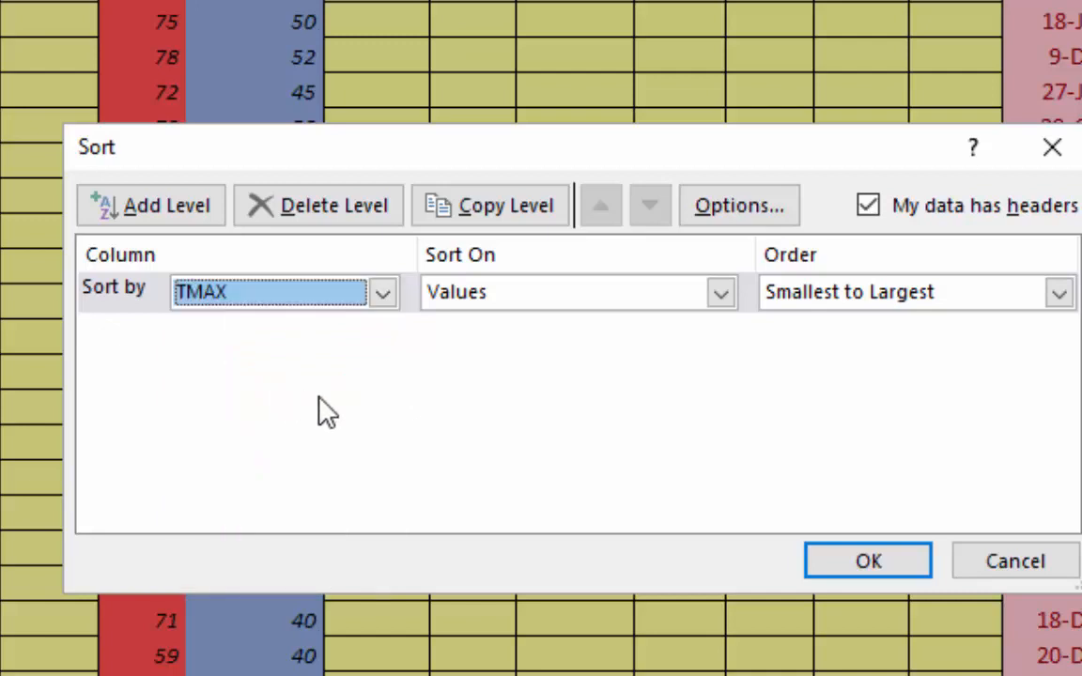
{"action": "left_click", "coordinate": [837, 299]}
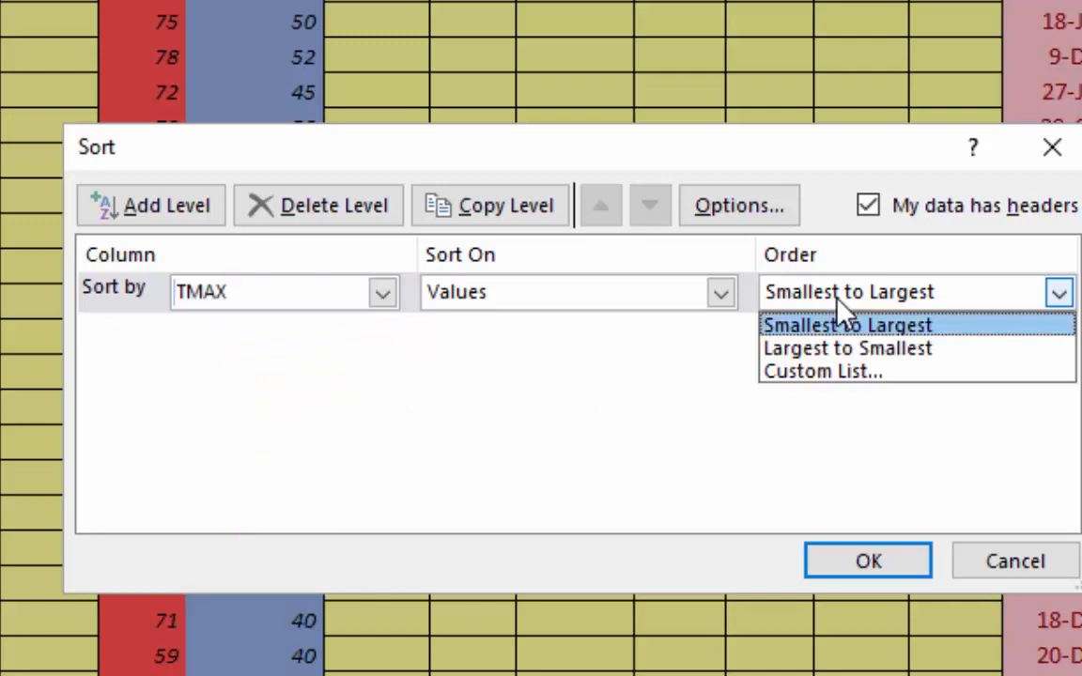
{"action": "left_click", "coordinate": [852, 354]}
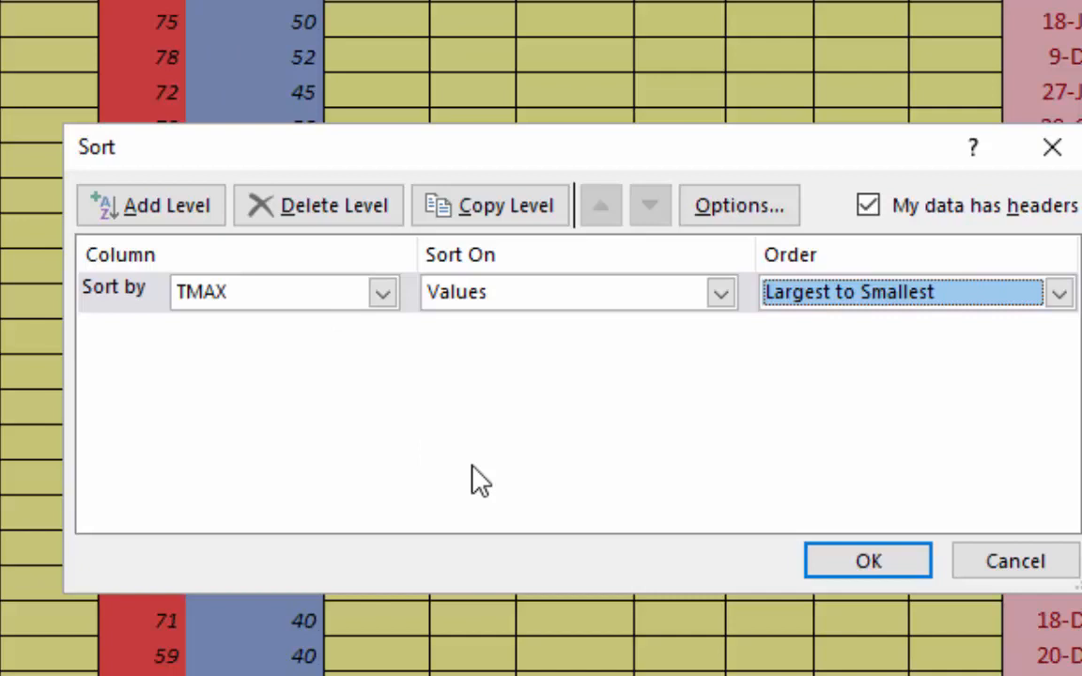
{"action": "left_click", "coordinate": [858, 562]}
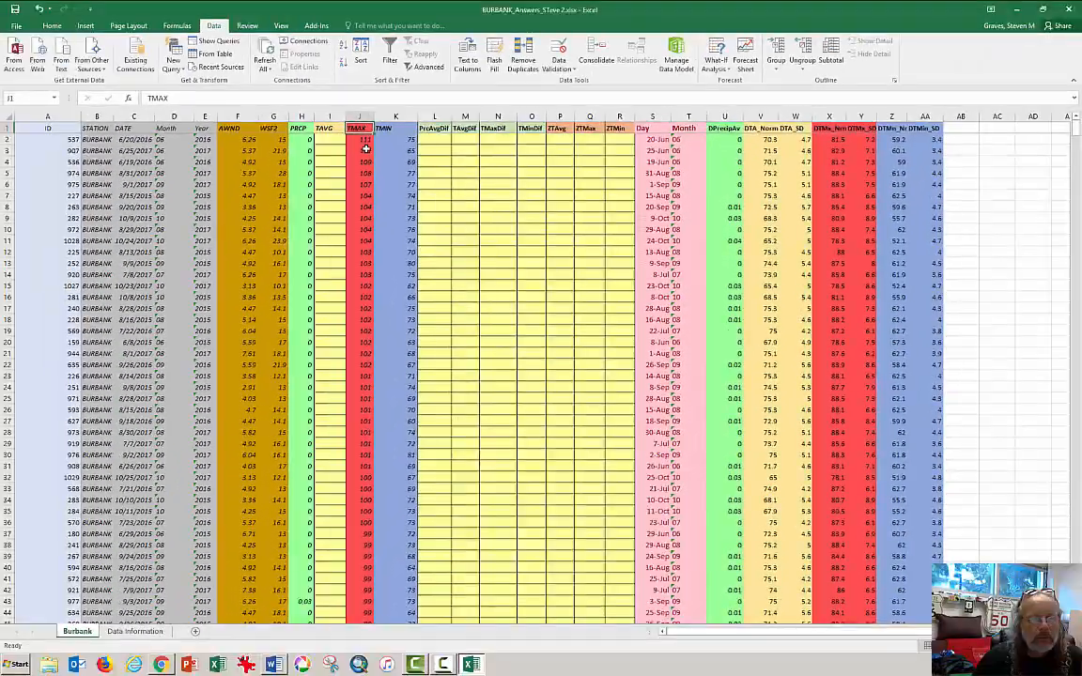
Inspect the two highest TMAX values and return to the ID header in cell A1
{"action": "left_click_drag", "start_coordinate": [318, 95], "coordinate": [318, 111]}
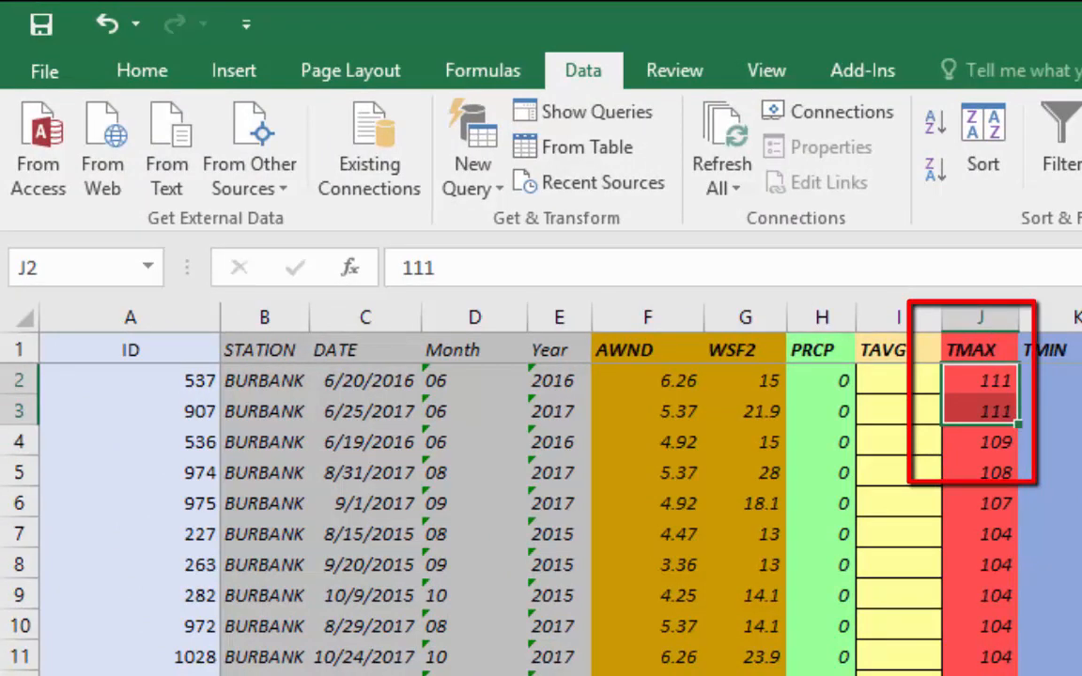
{"action": "left_click", "coordinate": [1080, 675]}
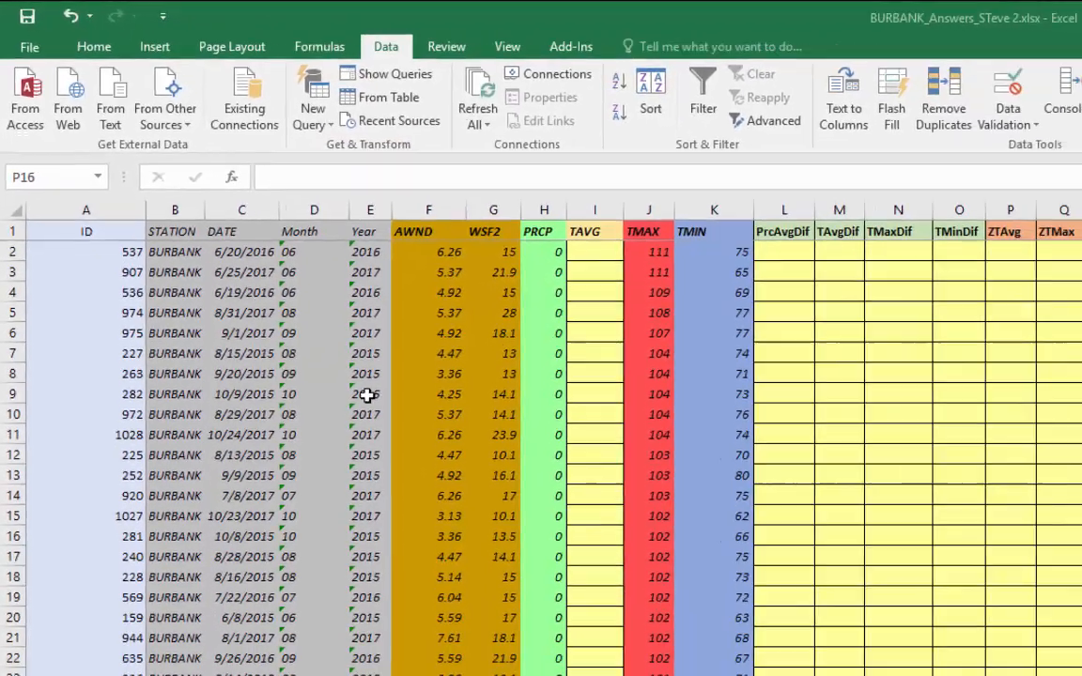
{"action": "key", "text": "ctrl+Home"}
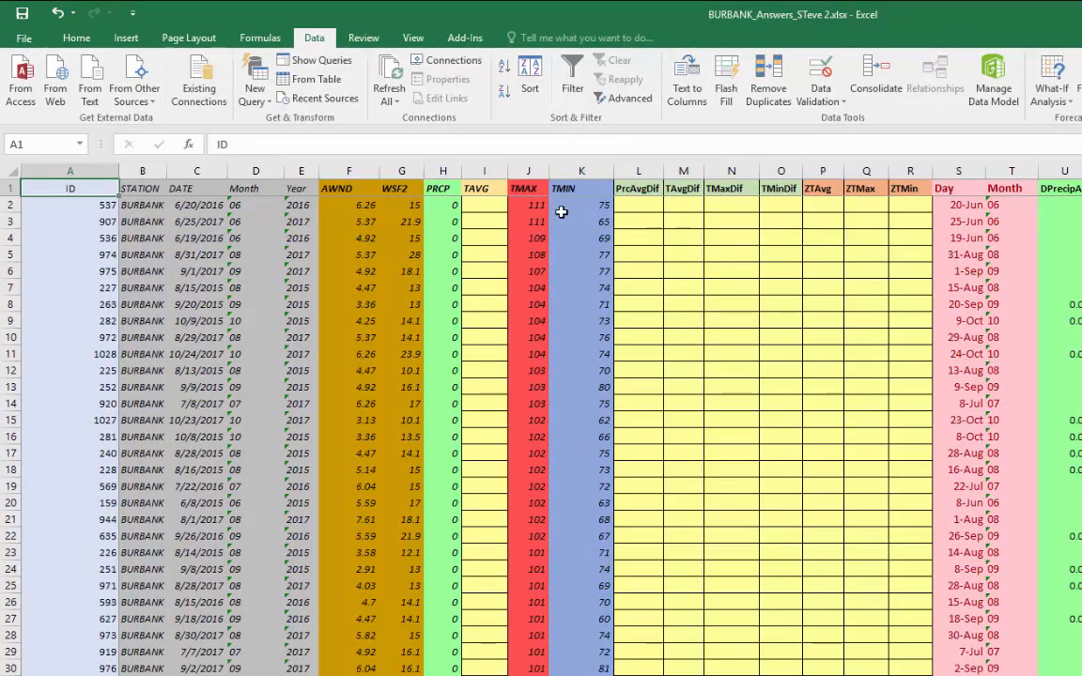
{"action": "left_click", "coordinate": [530, 83]}
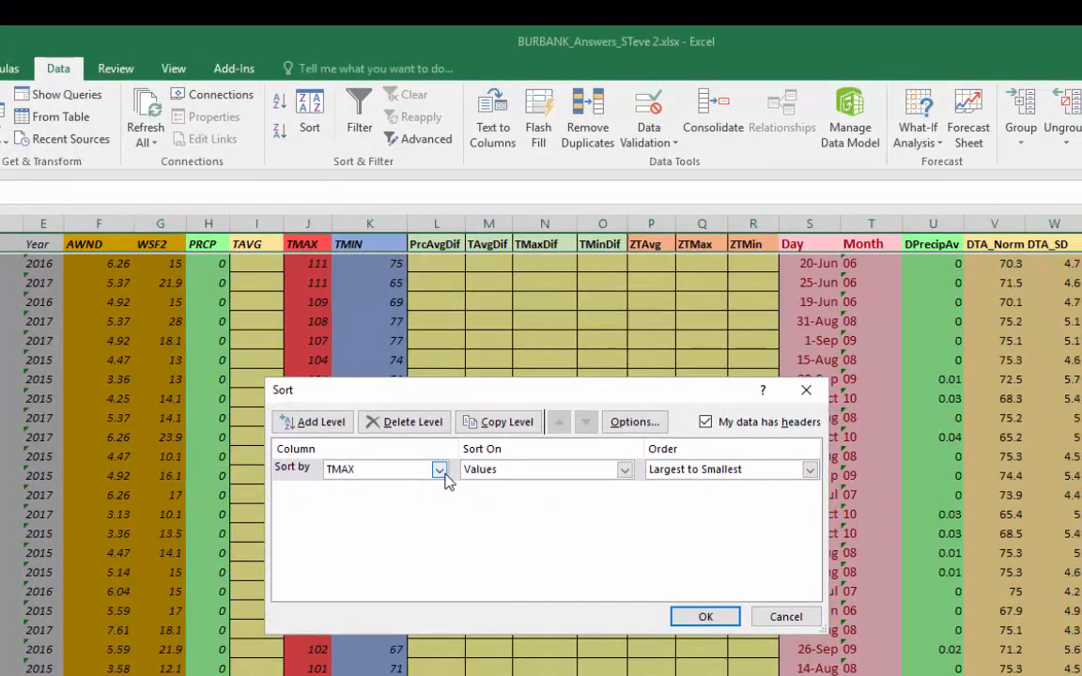
{"action": "left_click", "coordinate": [439, 471]}
{"action": "left_click_drag", "start_coordinate": [444, 549], "coordinate": [442, 502]}
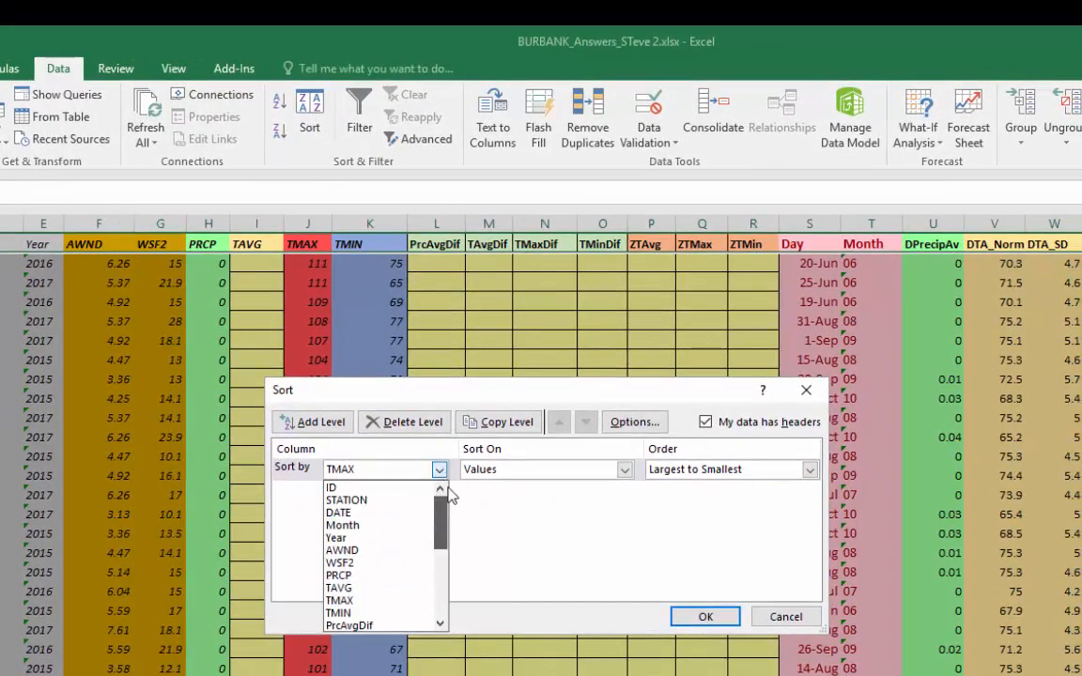
{"action": "left_click", "coordinate": [376, 487]}
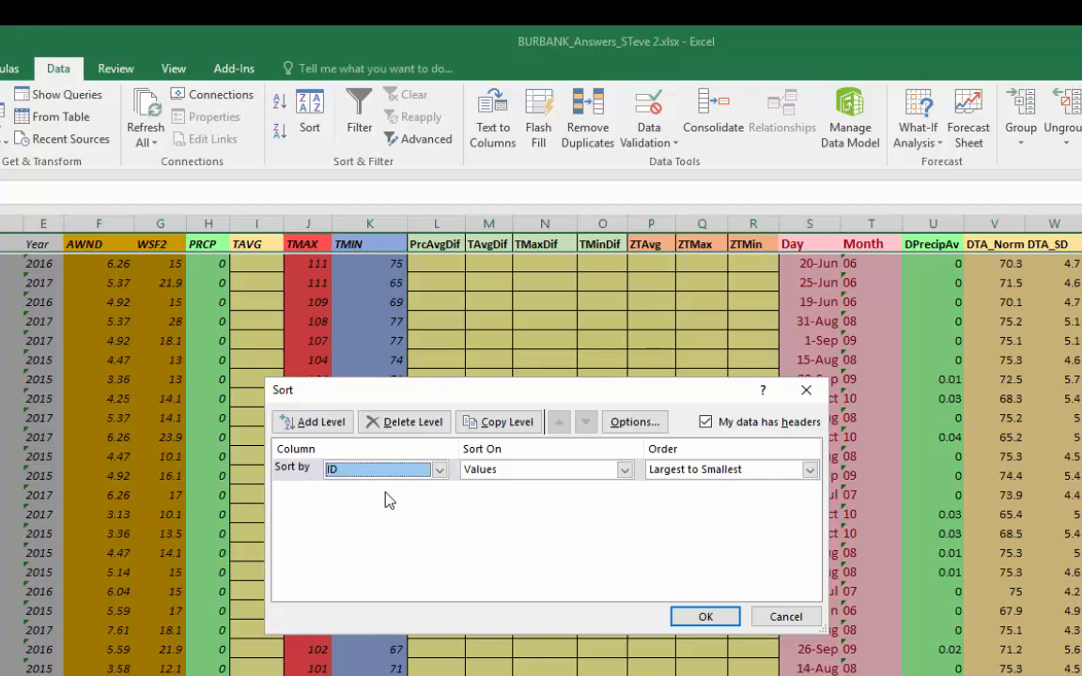
{"action": "left_click", "coordinate": [669, 470]}
{"action": "left_click", "coordinate": [684, 484]}
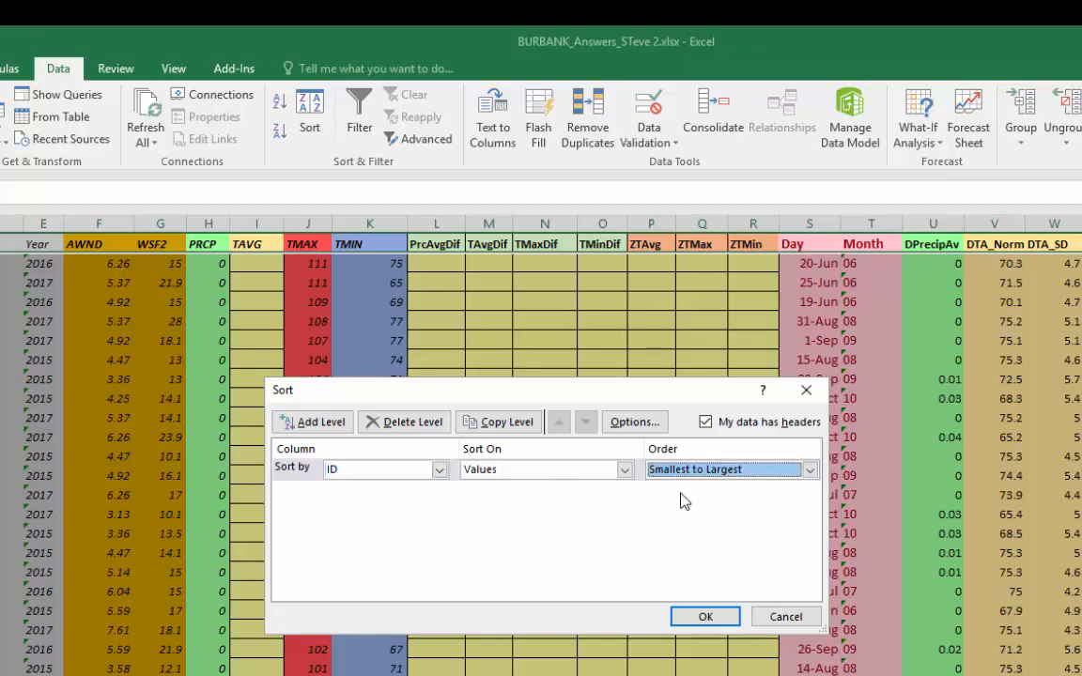
{"action": "left_click", "coordinate": [780, 619]}
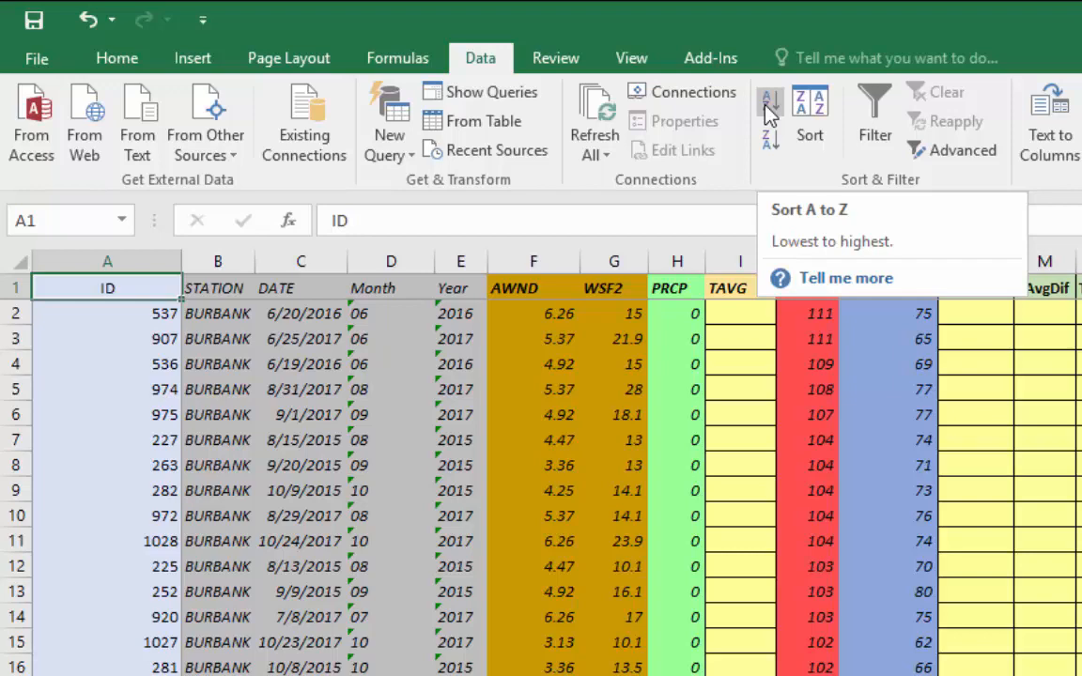
Sort the daily records by ID from smallest to largest and inspect the first record's TAVG, TMAX and TMIN cells
{"action": "left_click", "coordinate": [768, 111]}
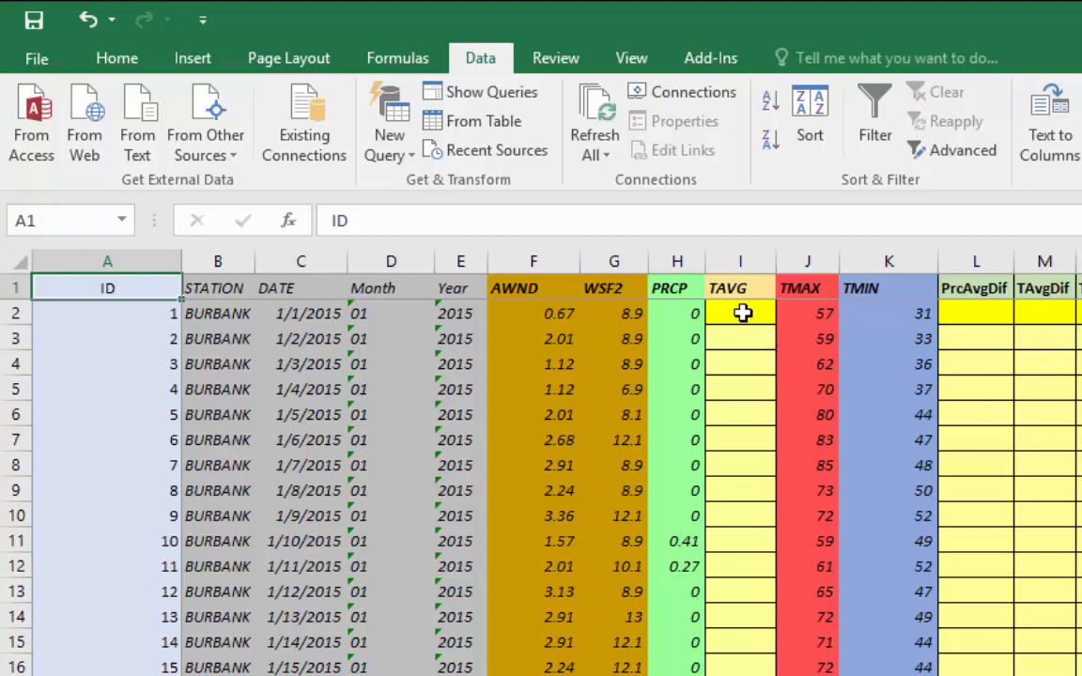
{"action": "left_click", "coordinate": [742, 314]}
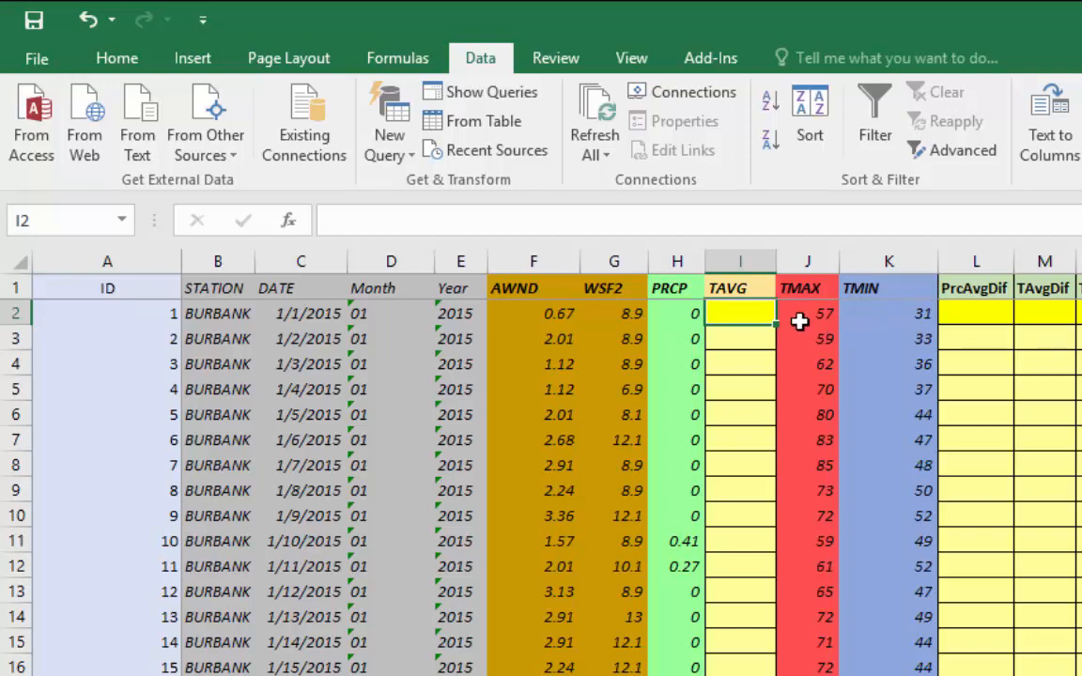
{"action": "left_click", "coordinate": [828, 318]}
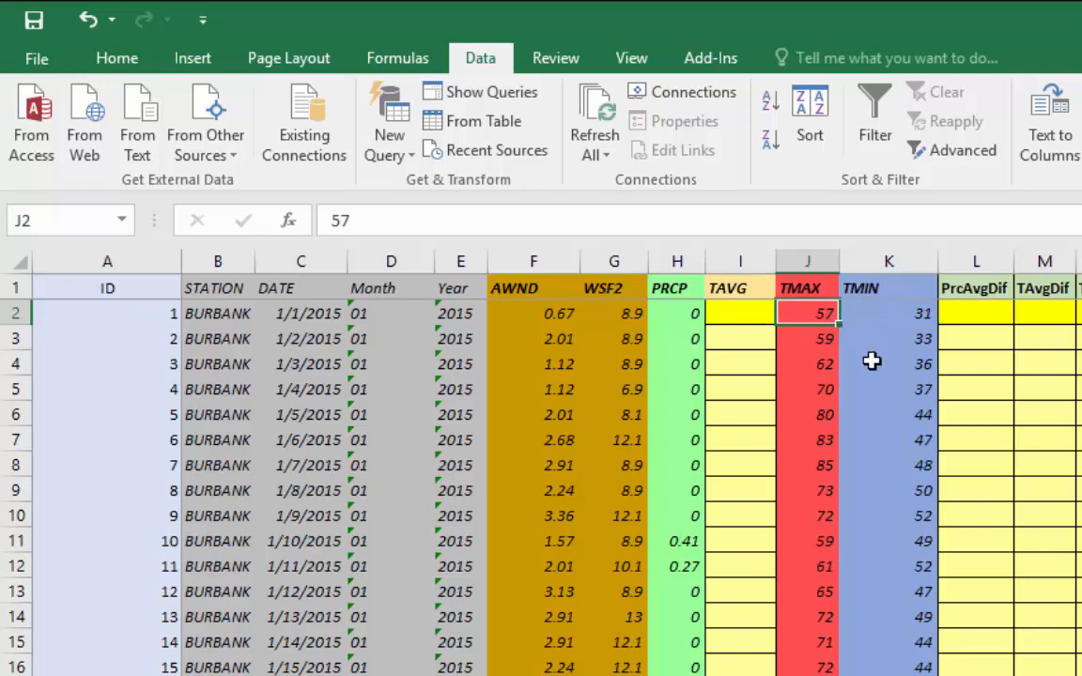
{"action": "left_click", "coordinate": [912, 312]}
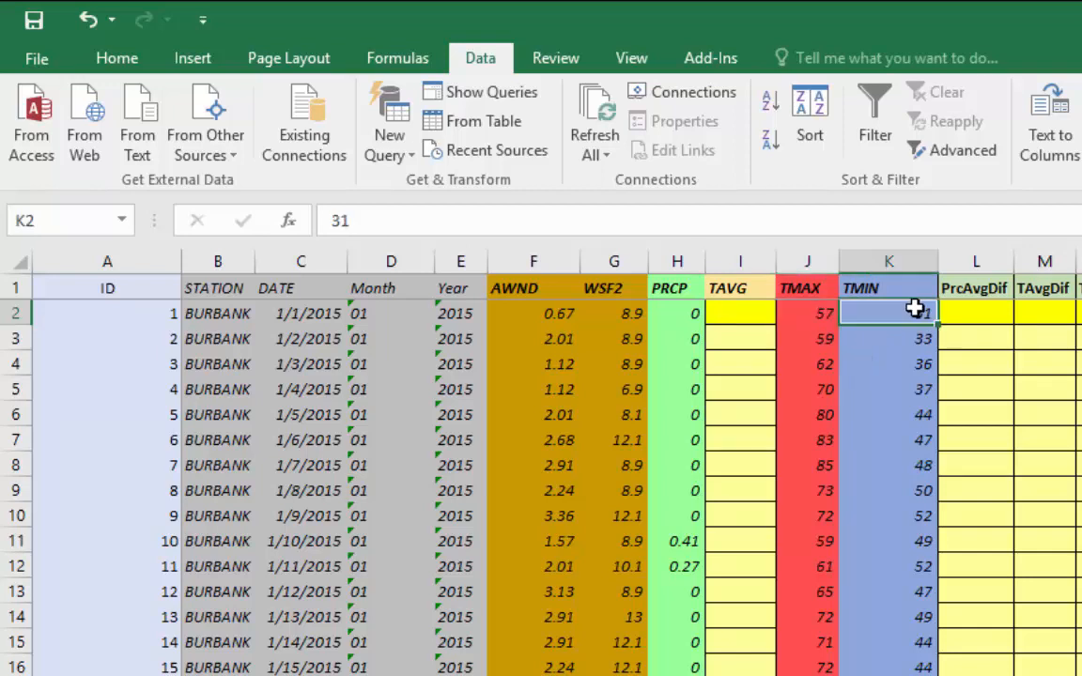
Enter the formula =average(J2,K2) in the first TAVG cell, I2, to average that day's TMAX and TMIN
{"action": "left_click", "coordinate": [732, 314]}
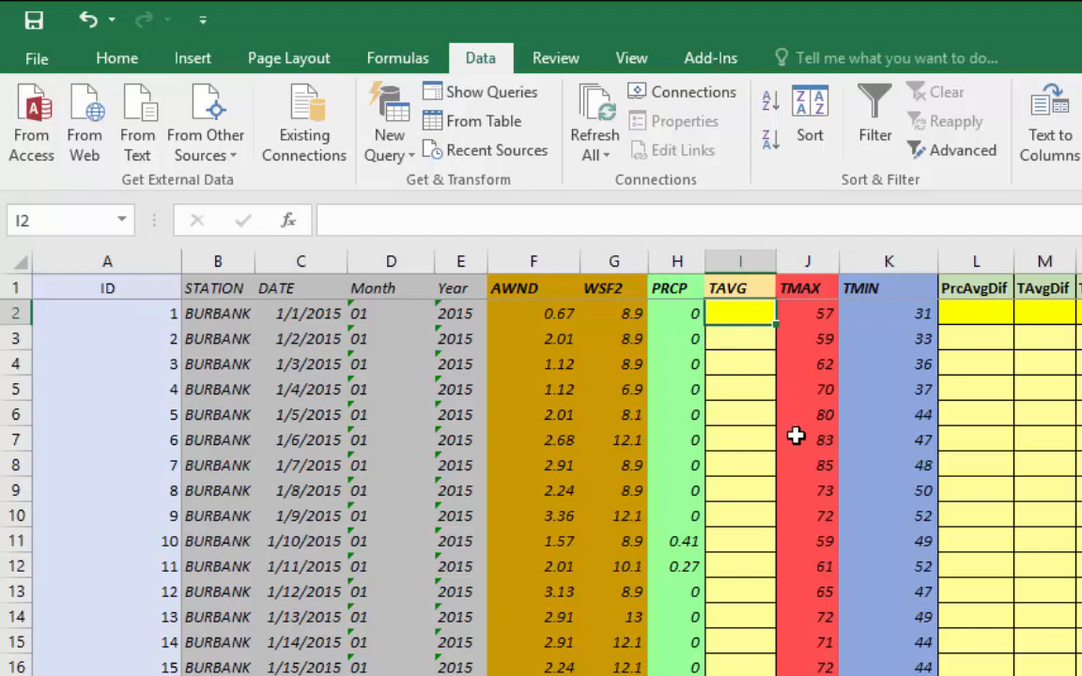
{"action": "scroll", "coordinate": [777, 385], "scroll_direction": "up", "scroll_amount": 2}
{"action": "scroll", "coordinate": [776, 385], "scroll_direction": "up", "scroll_amount": 3}
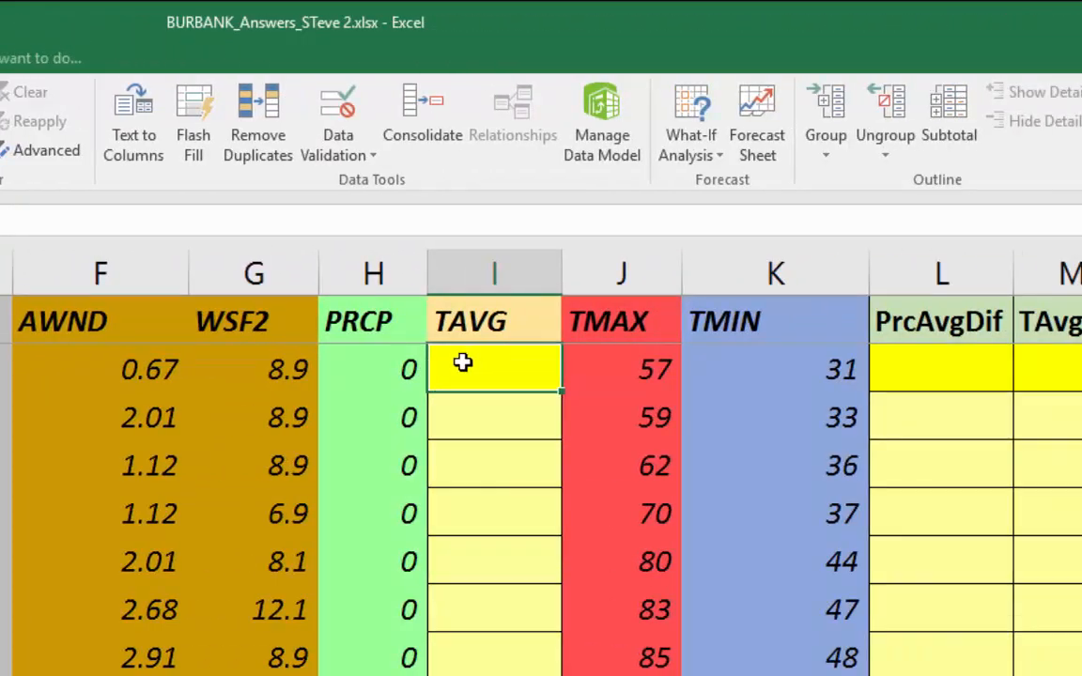
{"action": "type", "text": "="}
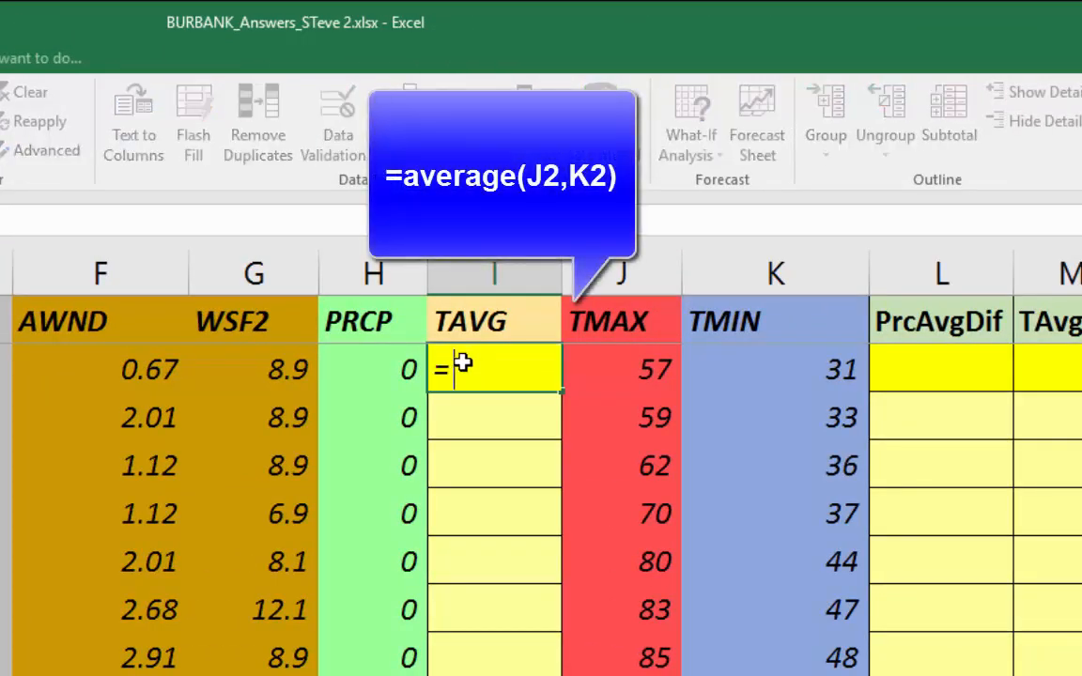
{"action": "type", "text": "average"}
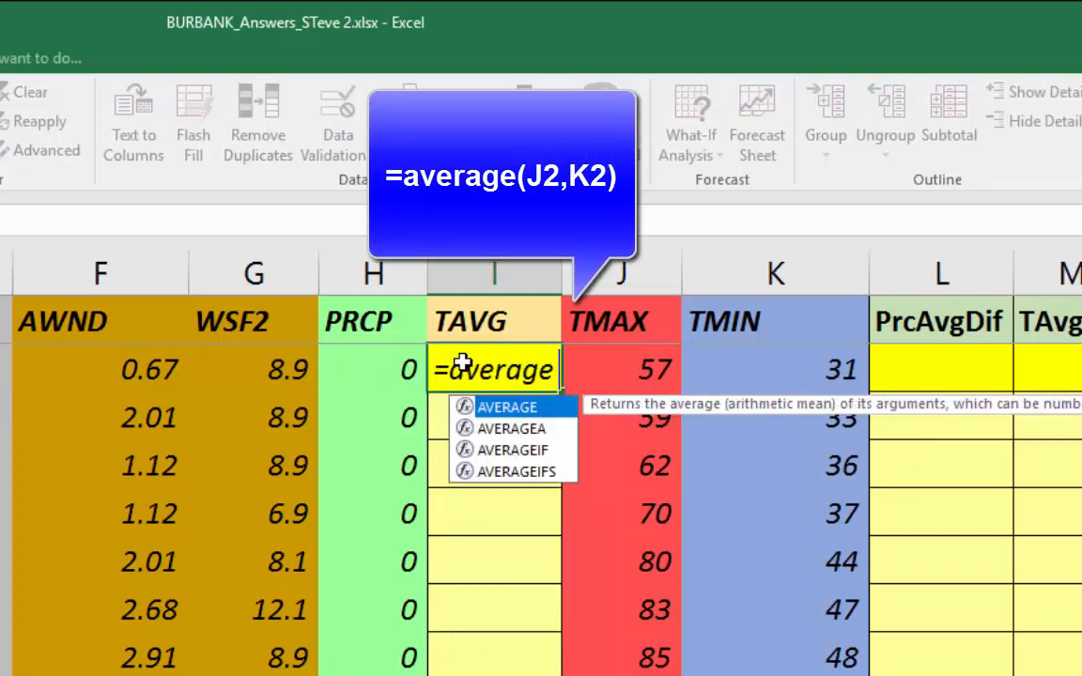
{"action": "type", "text": "("}
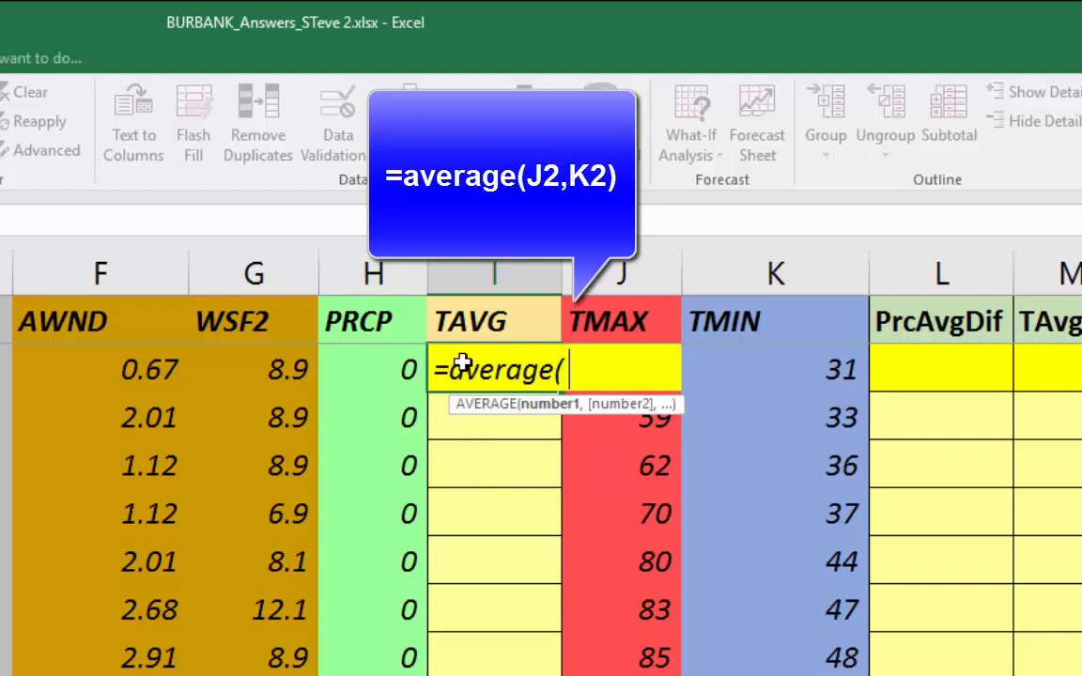
{"action": "type", "text": "J2"}
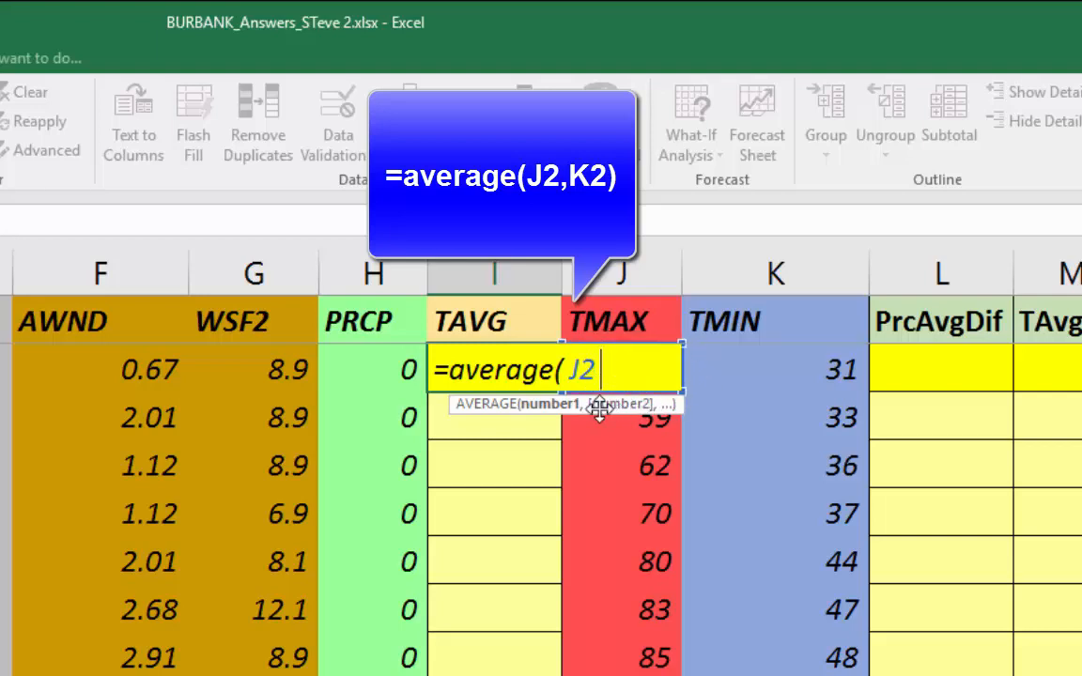
{"action": "type", "text": ","}
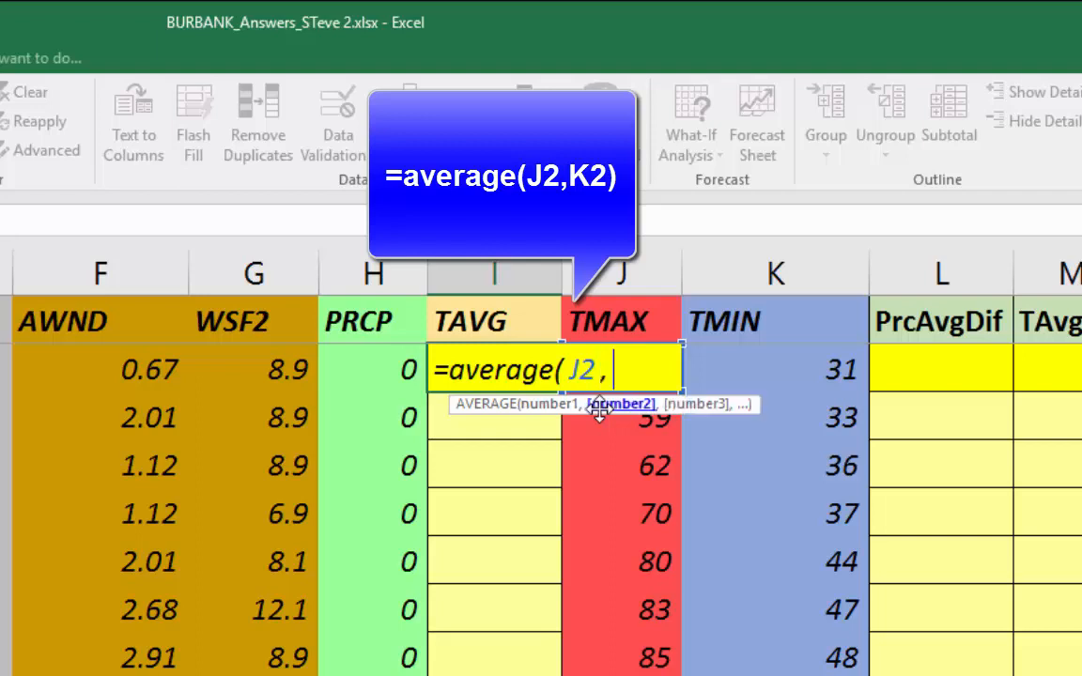
{"action": "type", "text": "K2"}
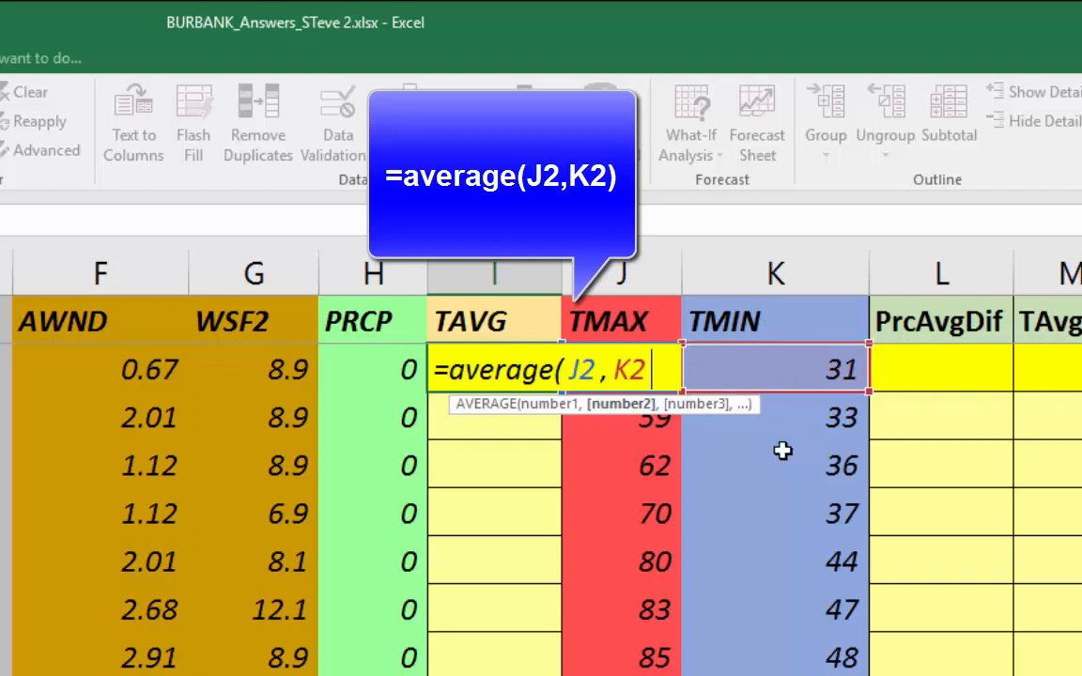
{"action": "type", "text": ")"}
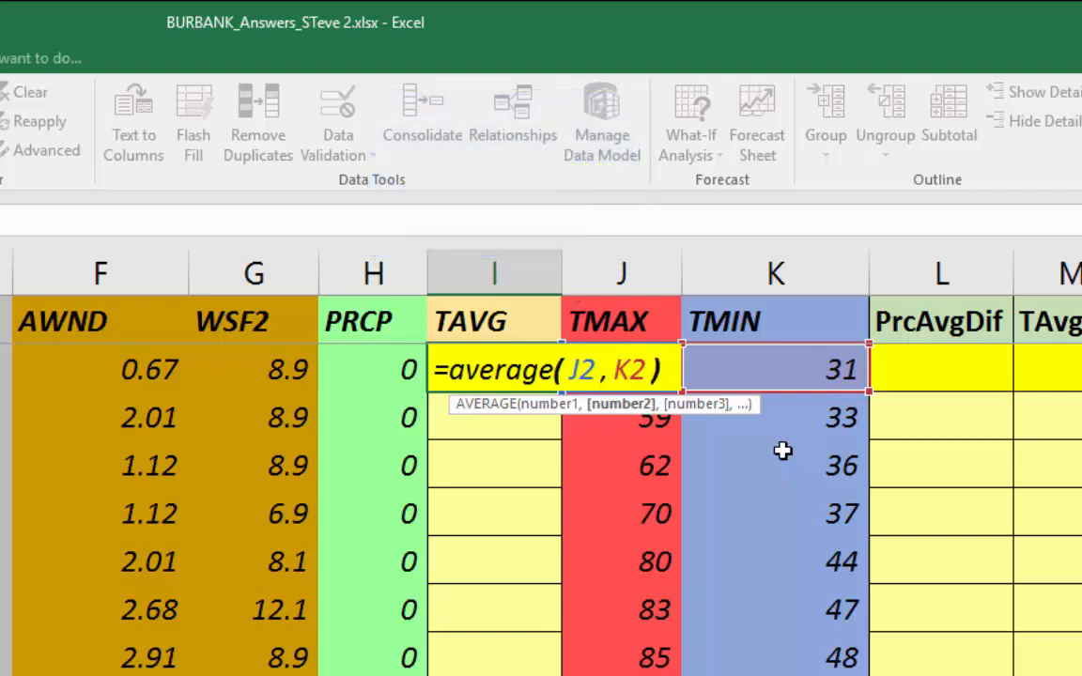
{"action": "key", "text": "Return"}
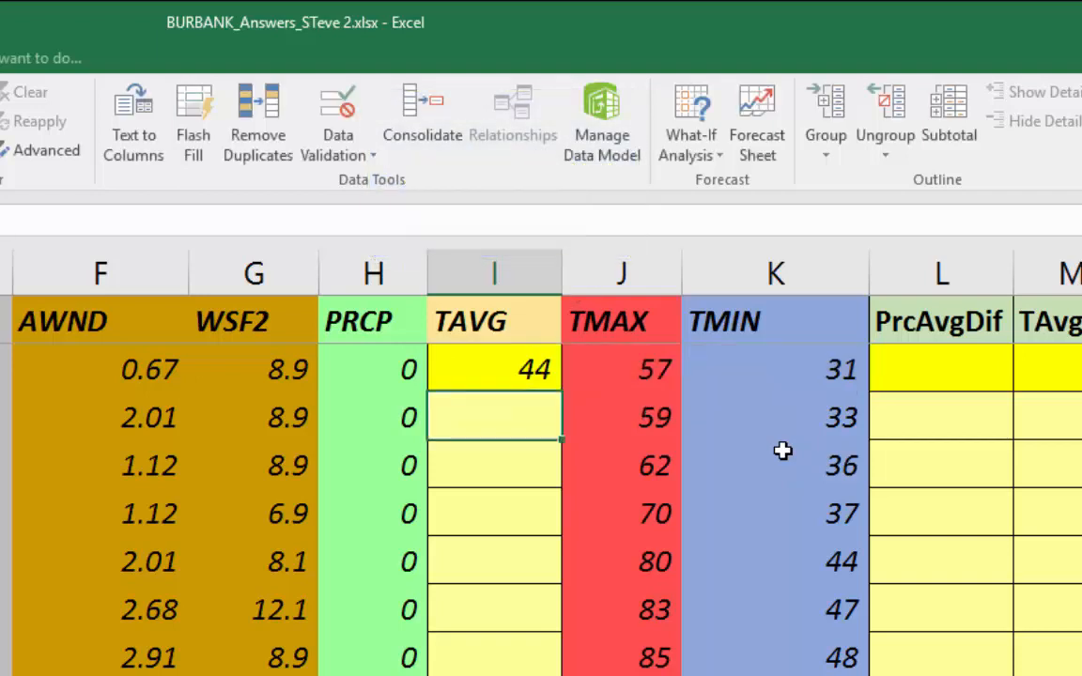
Inspect the average formula in I2 and the empty TAVG cells beneath it
{"action": "key", "text": "Up"}
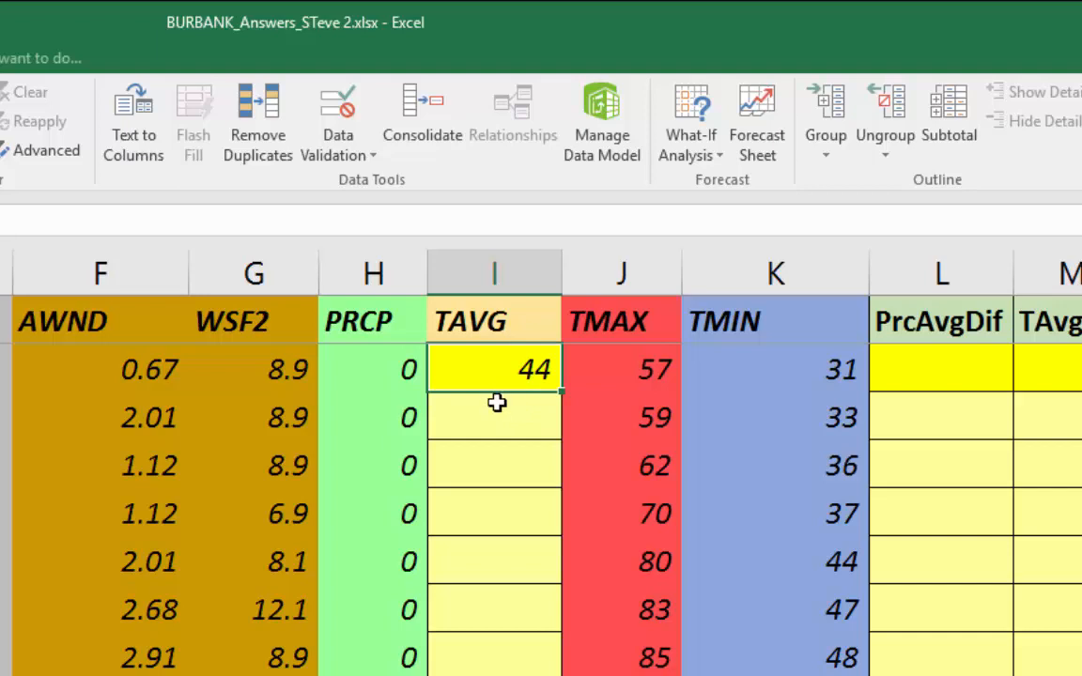
{"action": "left_click", "coordinate": [8, 220]}
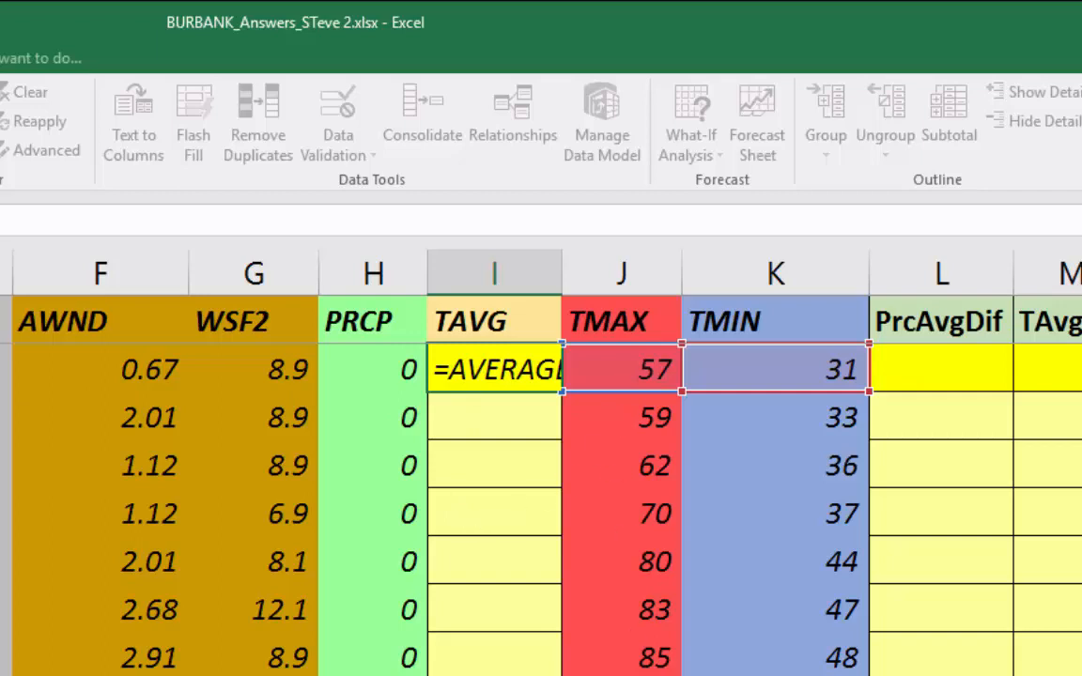
{"action": "left_click_drag", "start_coordinate": [460, 435], "coordinate": [489, 672]}
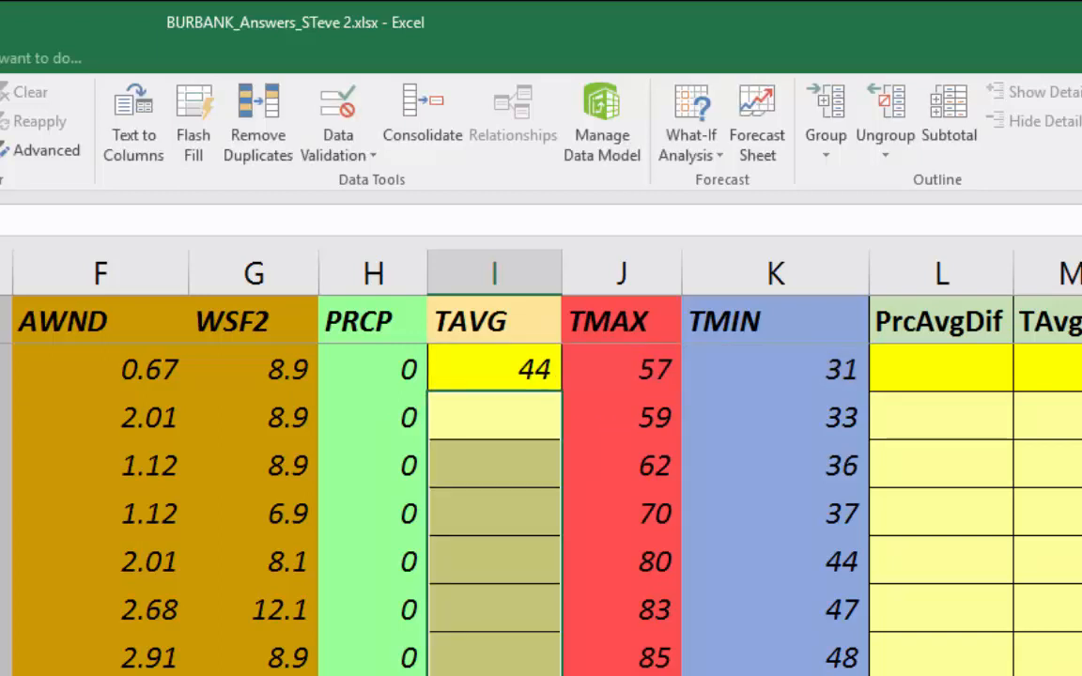
{"action": "left_click", "coordinate": [526, 370]}
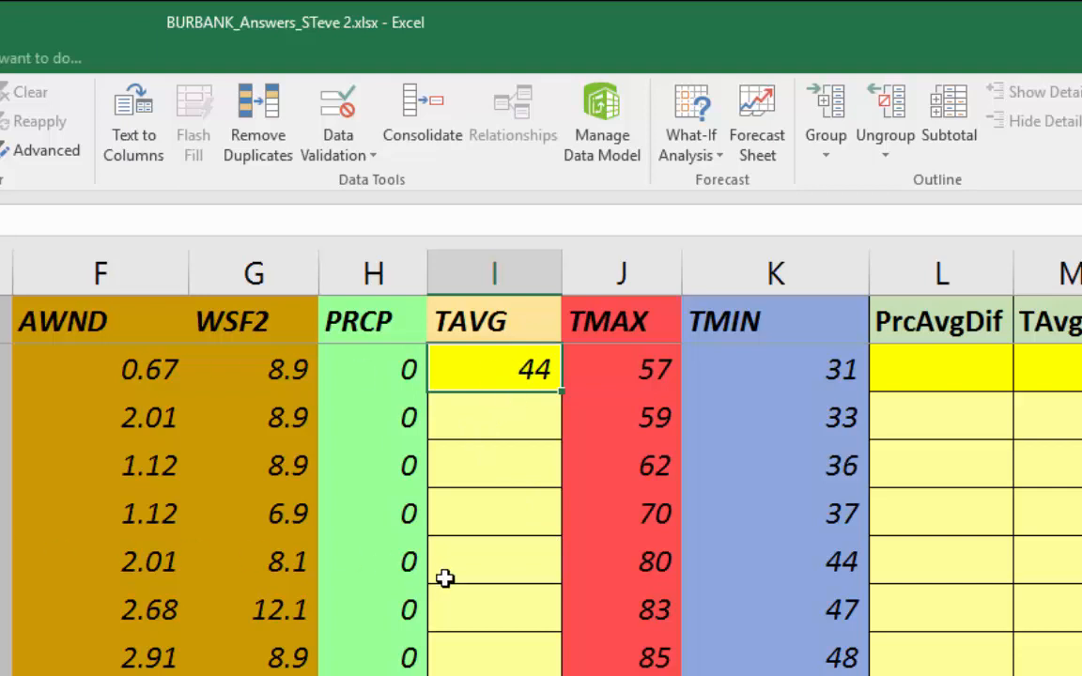
Try copying the average formula from I2 into I3:I5, and undo the paste
{"action": "key", "text": "ctrl+c"}
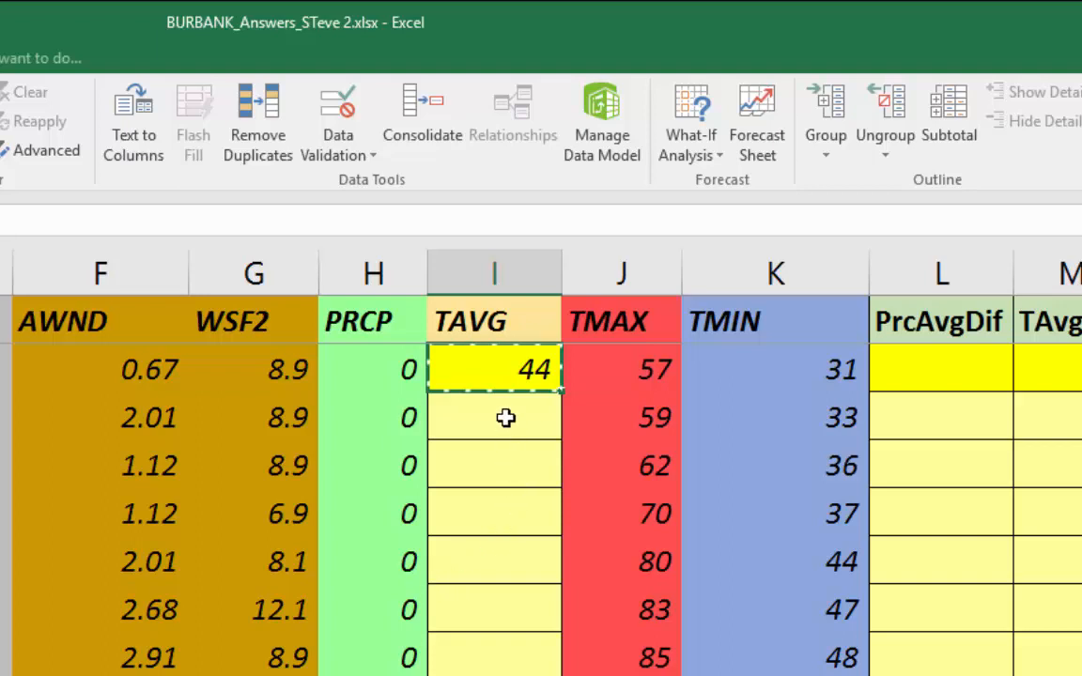
{"action": "left_click_drag", "start_coordinate": [505, 418], "coordinate": [509, 525]}
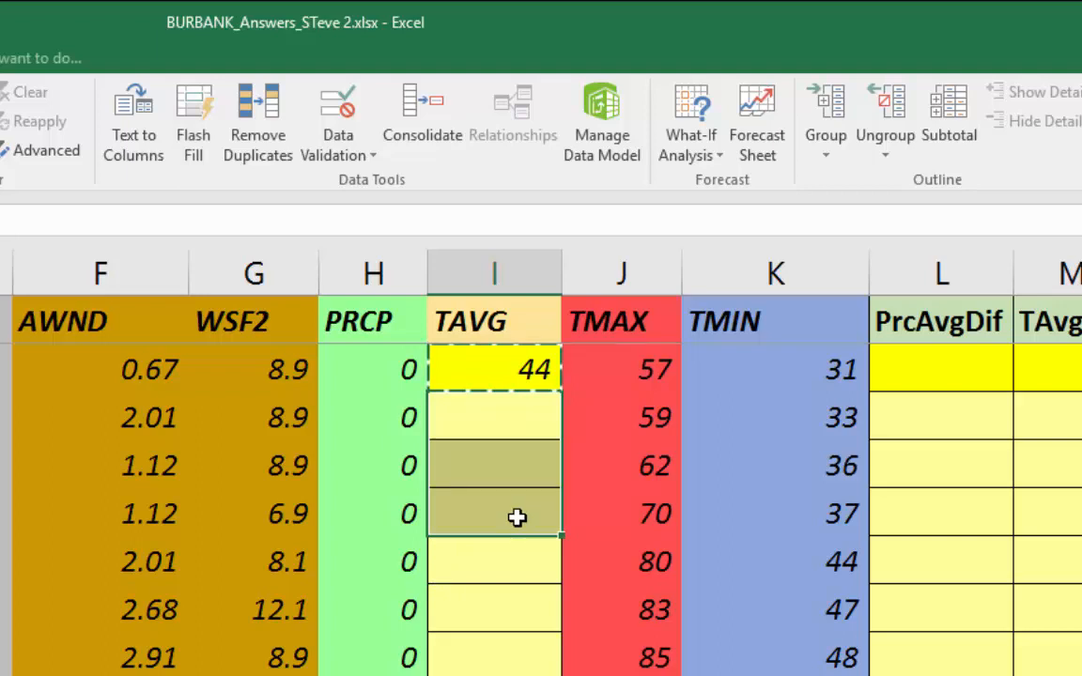
{"action": "key", "text": "ctrl+v"}
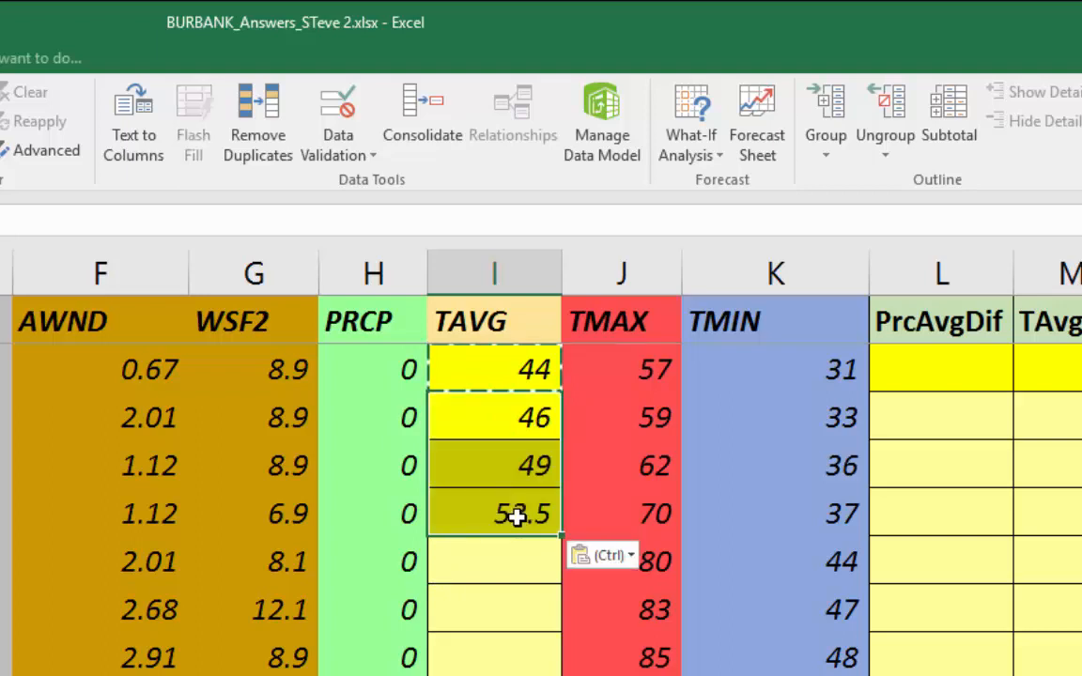
{"action": "key", "text": "ctrl+z"}
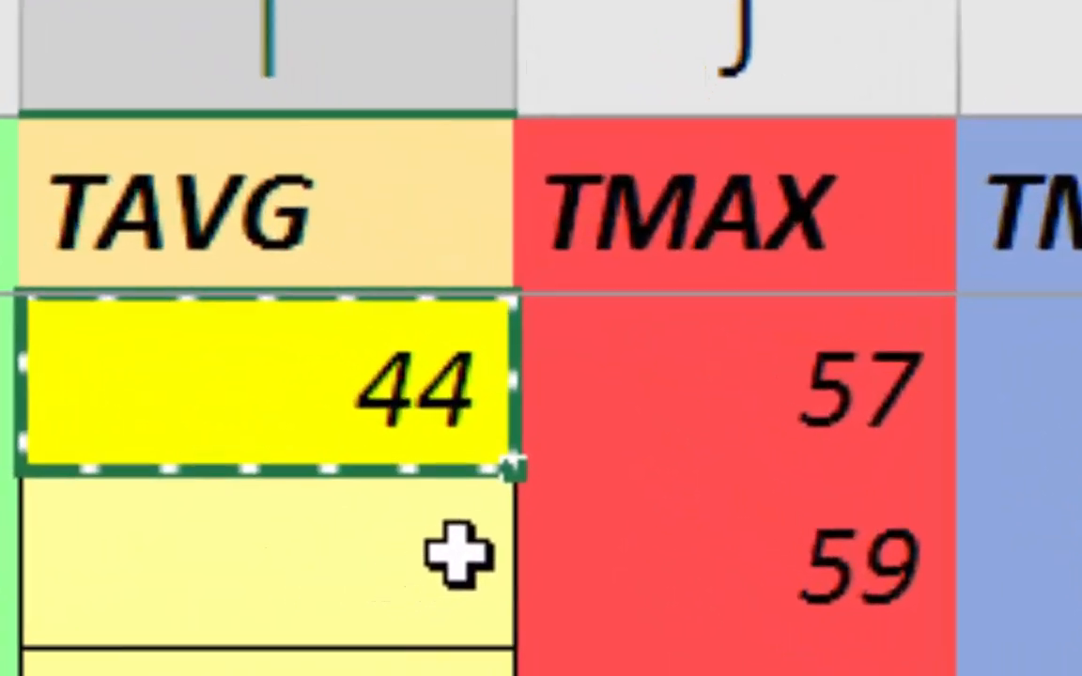
Fill the average formula from I2 down the TAVG column to the last record in row 1097
{"action": "double_click", "coordinate": [517, 474]}
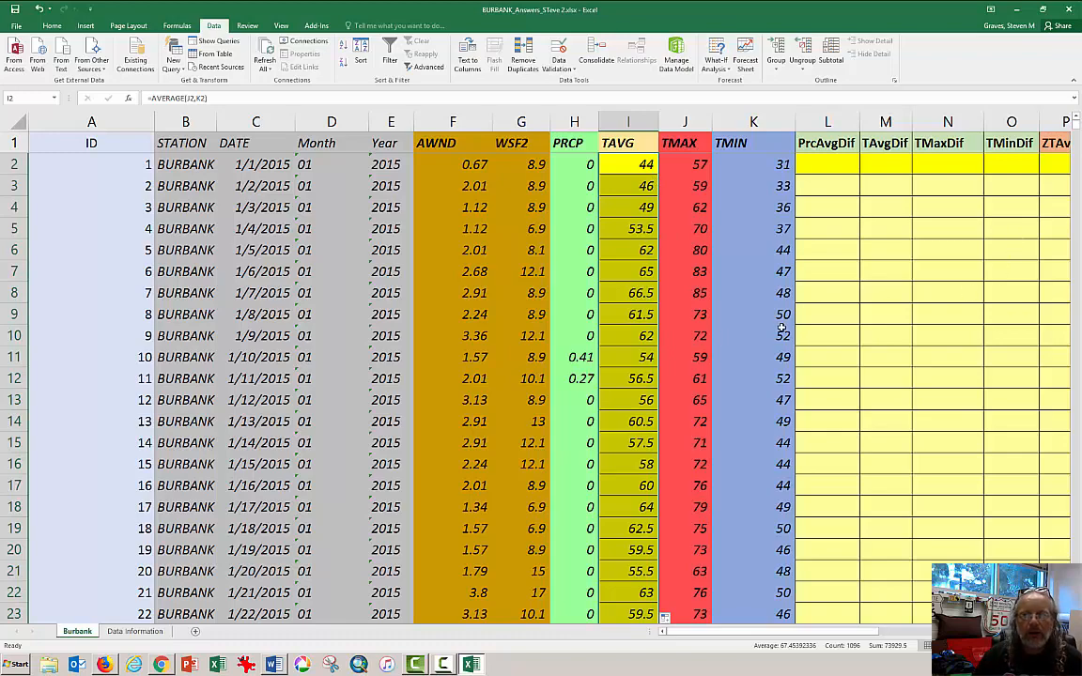
Examine the filled TAVG column down to the last record and check the cell references in I1097's formula
{"action": "key", "text": "Page_Down"}
{"action": "key", "text": "Page_Down"}
{"action": "key", "text": "Page_Down"}
{"action": "key", "text": "Page_Down"}
{"action": "key", "text": "Page_Down"}
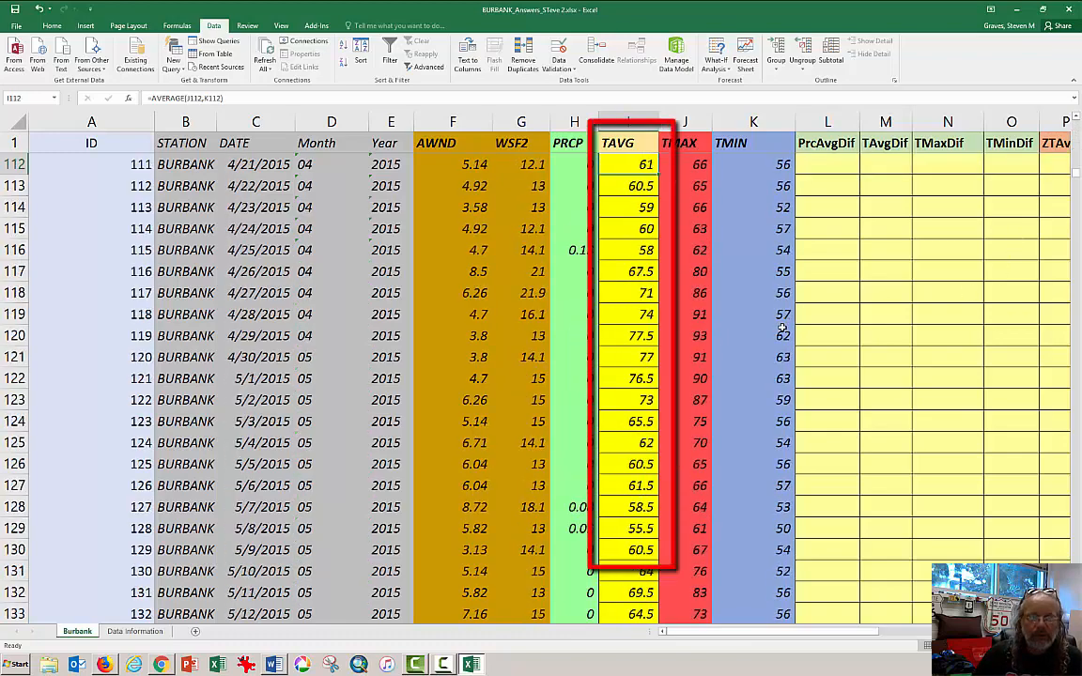
{"action": "key", "text": "Page_Down"}
{"action": "key", "text": "Page_Down"}
{"action": "key", "text": "Page_Down"}
{"action": "key", "text": "Page_Down"}
{"action": "key", "text": "Page_Down"}
{"action": "key", "text": "Page_Down"}
{"action": "key", "text": "Page_Down"}
{"action": "key", "text": "Page_Down"}
{"action": "key", "text": "Page_Down"}
{"action": "key", "text": "Page_Down"}
{"action": "key", "text": "Page_Down"}
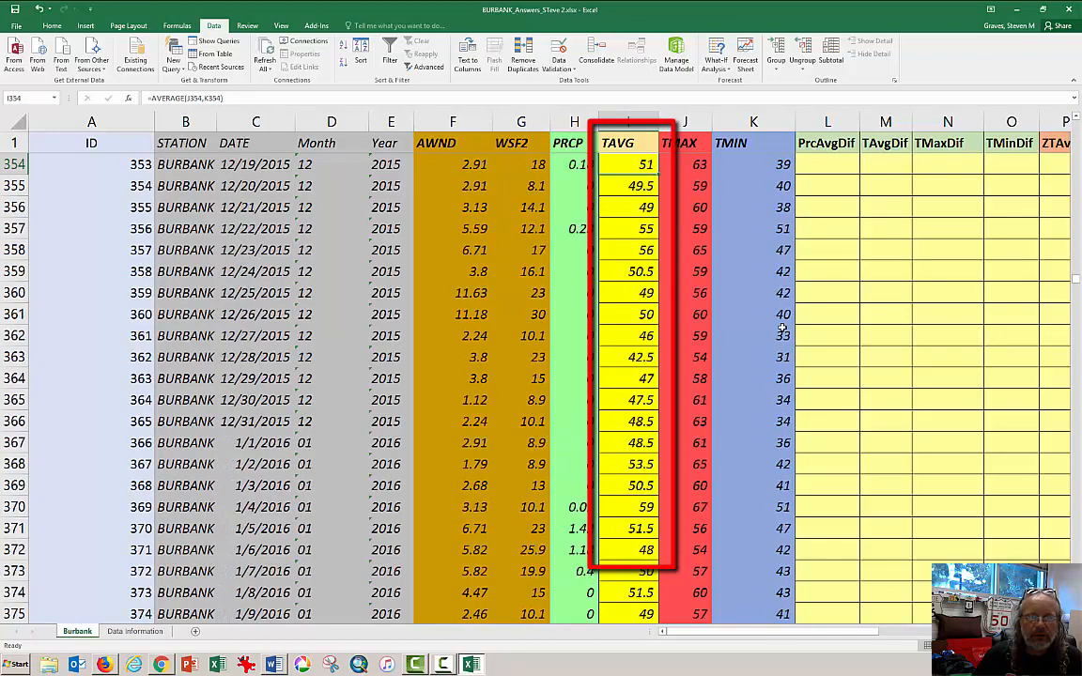
{"action": "key", "text": "ctrl+Down"}
{"action": "key", "text": "Down"}
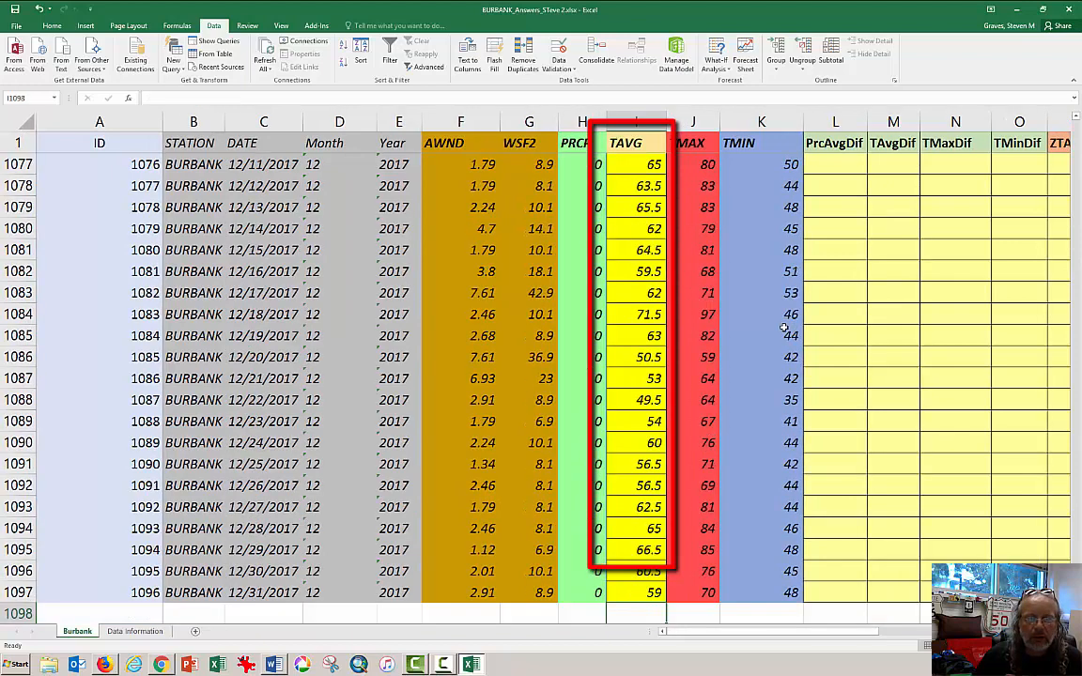
{"action": "key", "text": "Up"}
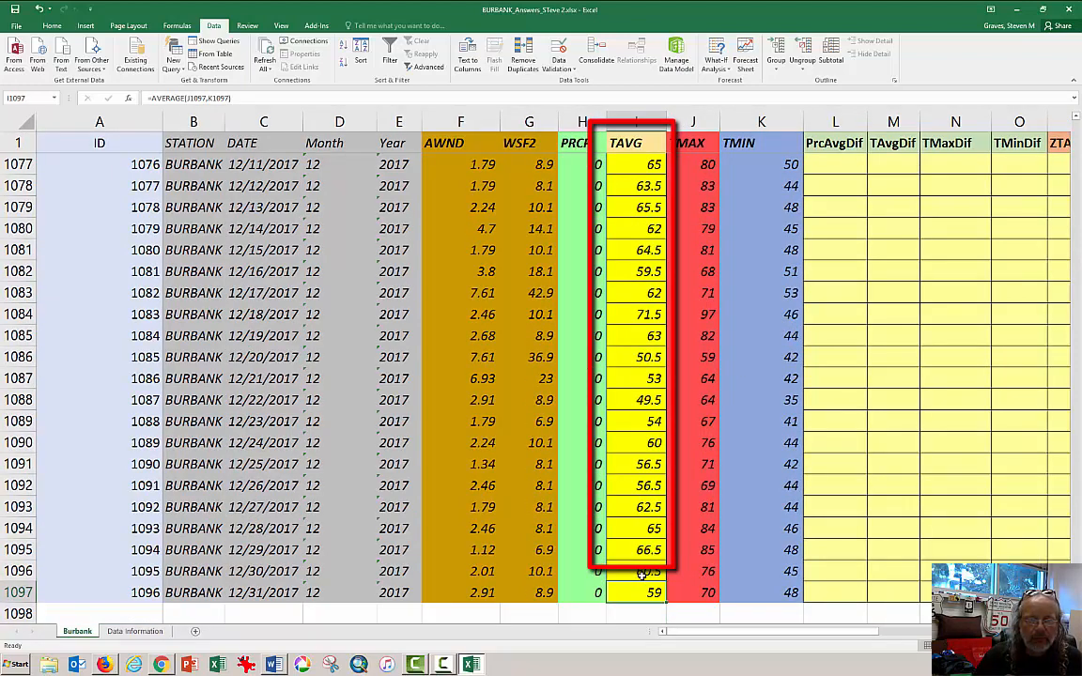
{"action": "key", "text": "F2"}
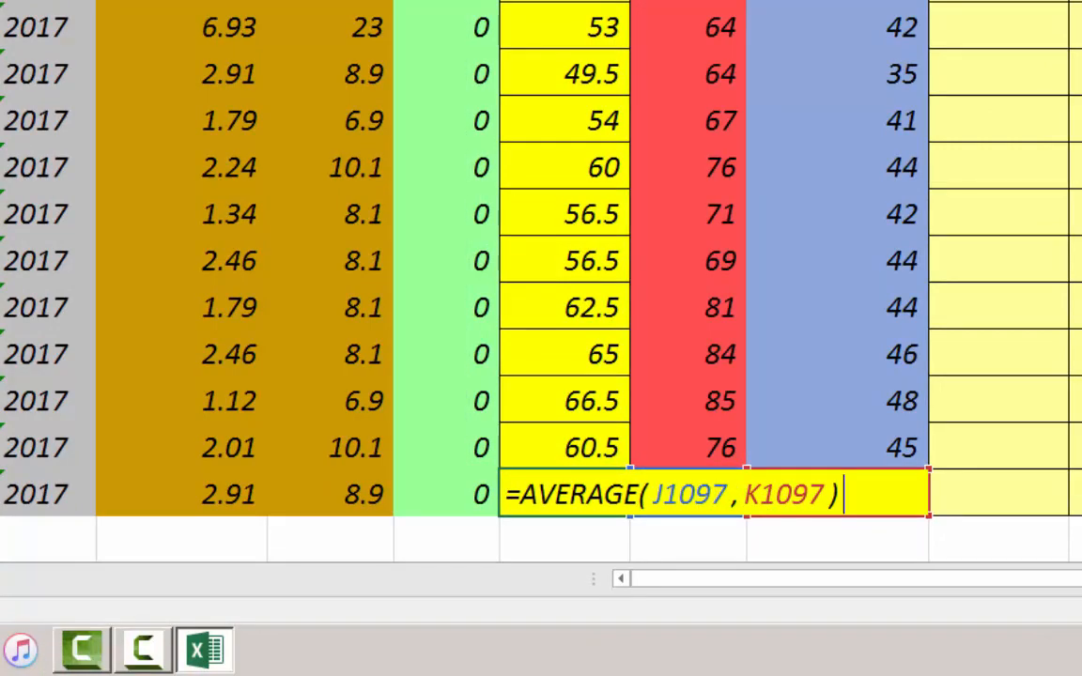
{"action": "key", "text": "Return"}
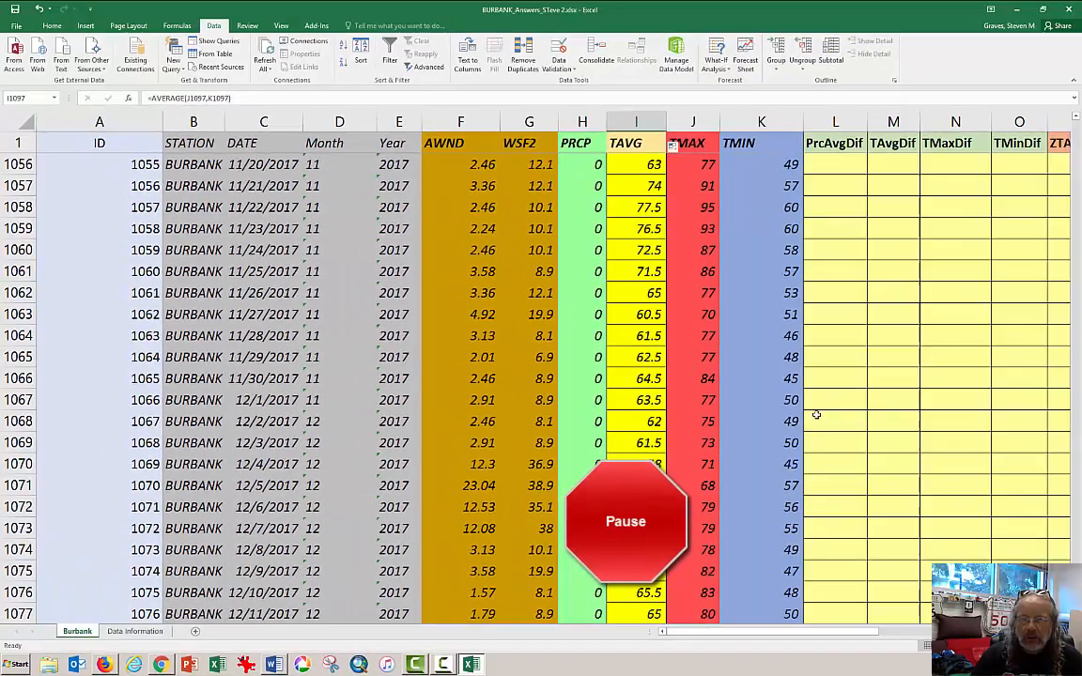
Clear the AWND summary statistics from Count to Maximum in F1100:F1105
{"action": "key", "text": "Page_Down"}
{"action": "key", "text": "Down"}
{"action": "key", "text": "Down"}
{"action": "key", "text": "Down"}
{"action": "key", "text": "Down"}
{"action": "key", "text": "Down"}
{"action": "key", "text": "Down"}
{"action": "key", "text": "Down"}
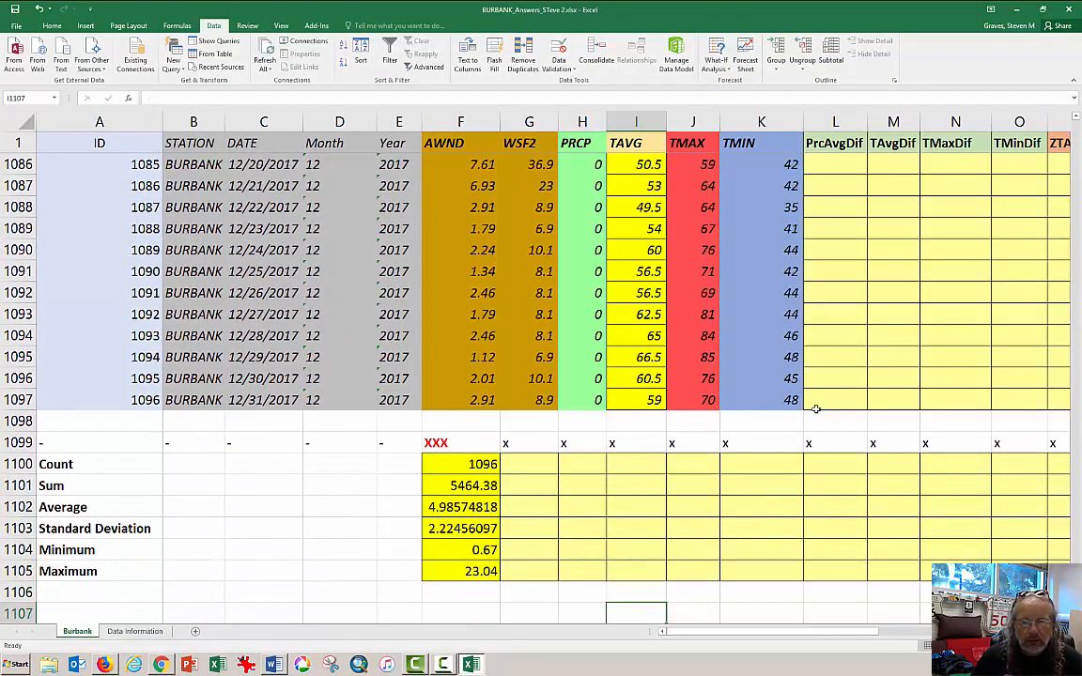
{"action": "left_click", "coordinate": [473, 468]}
{"action": "left_click_drag", "start_coordinate": [472, 468], "coordinate": [479, 569]}
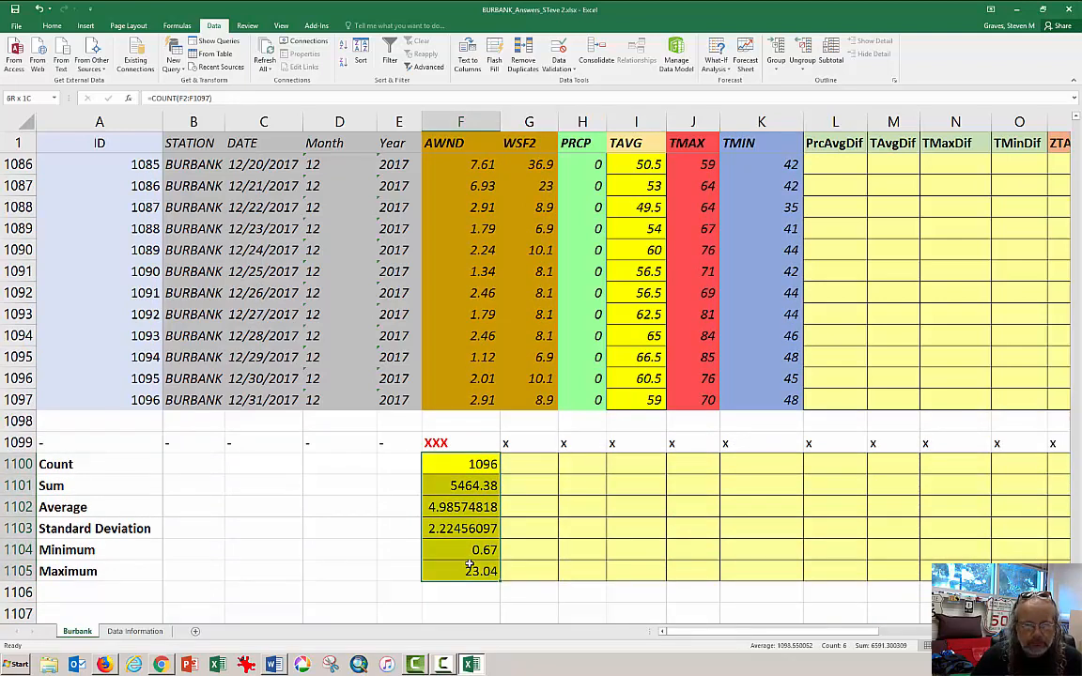
{"action": "key", "text": "Delete"}
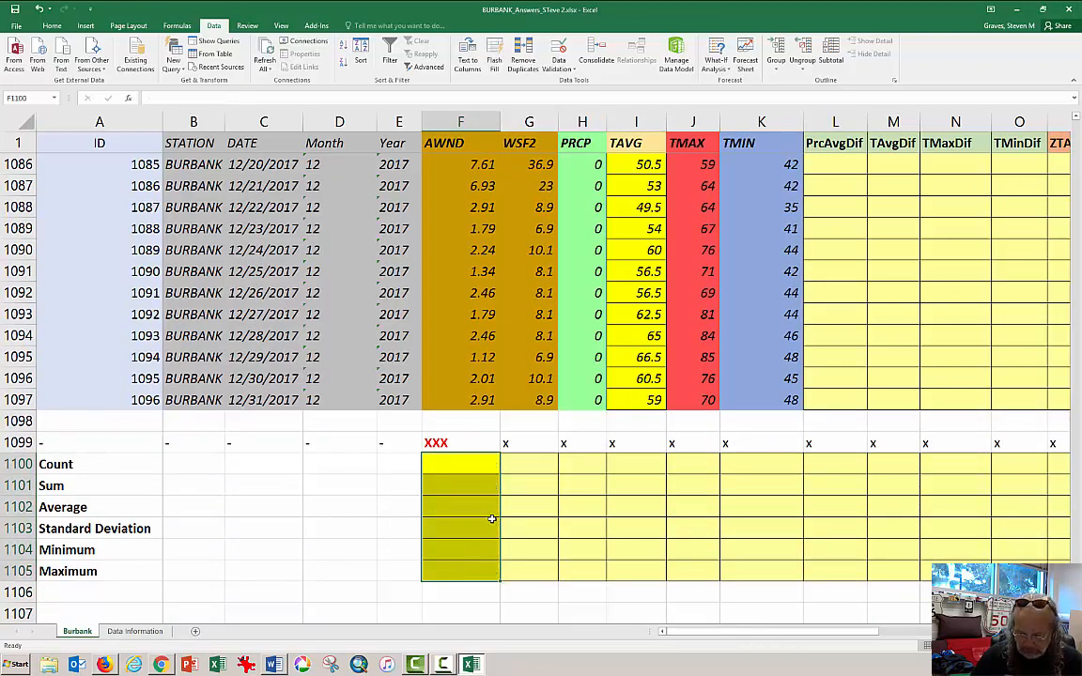
Enter =count(f2:f1097) in F1100 to count the AWND records
{"action": "left_click", "coordinate": [490, 464]}
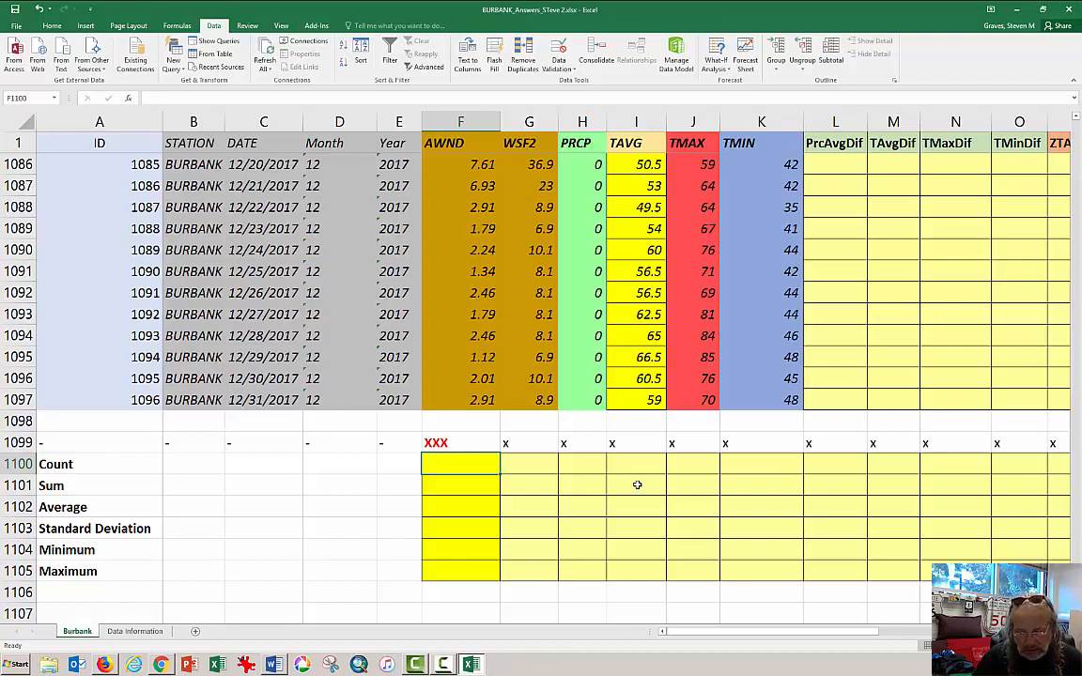
{"action": "type", "text": "="}
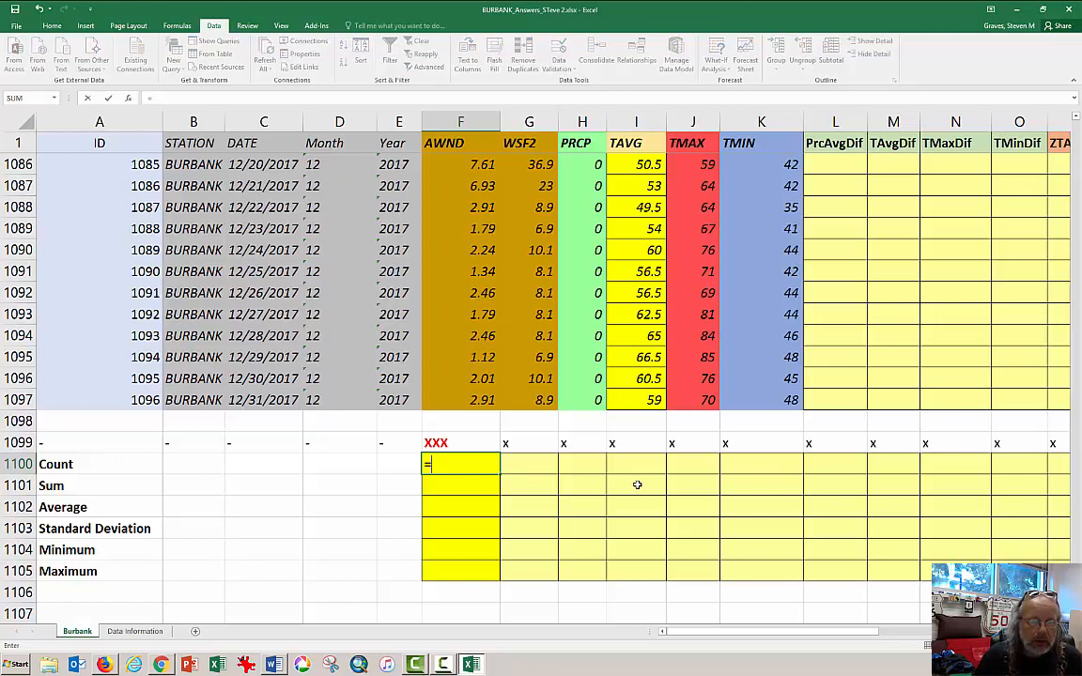
{"action": "type", "text": "count"}
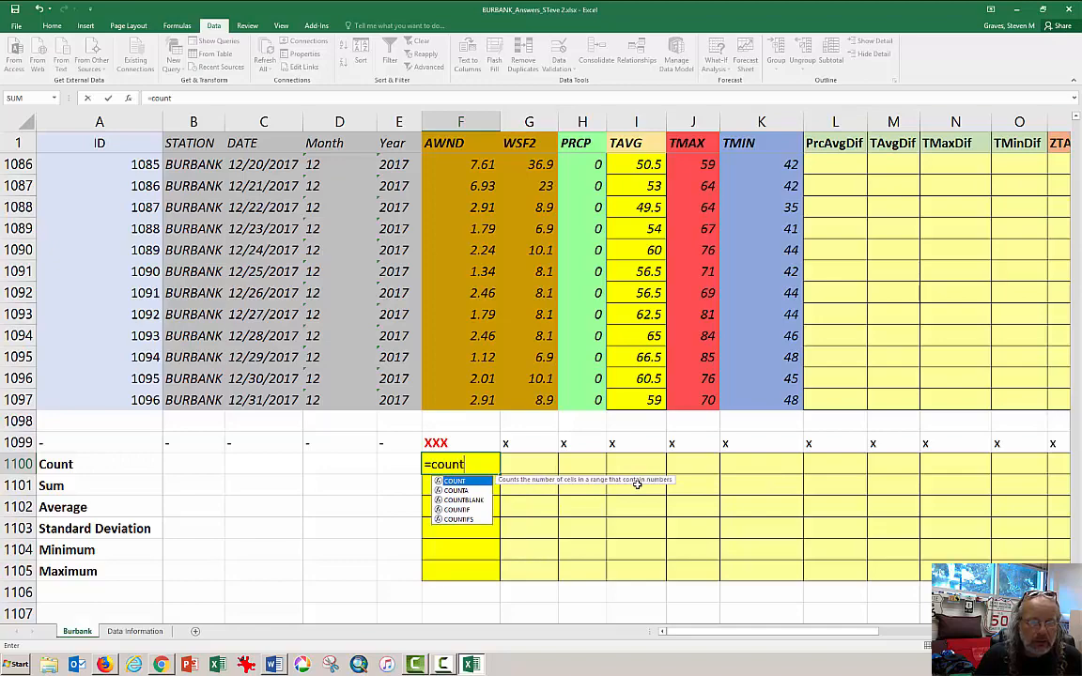
{"action": "type", "text": "("}
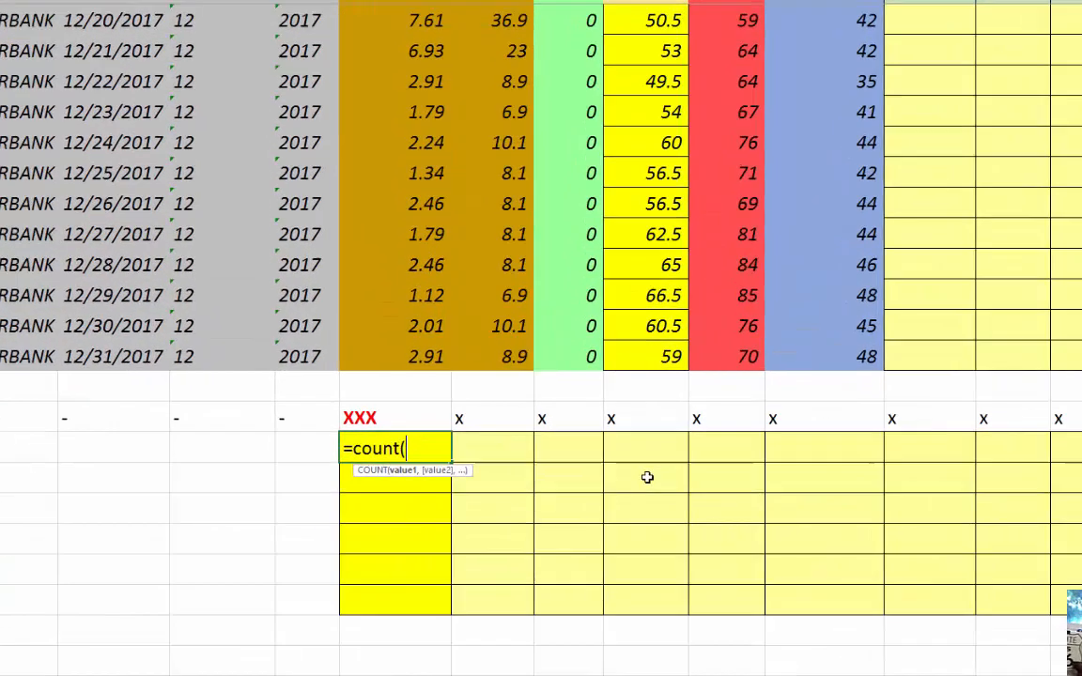
{"action": "type", "text": "f2"}
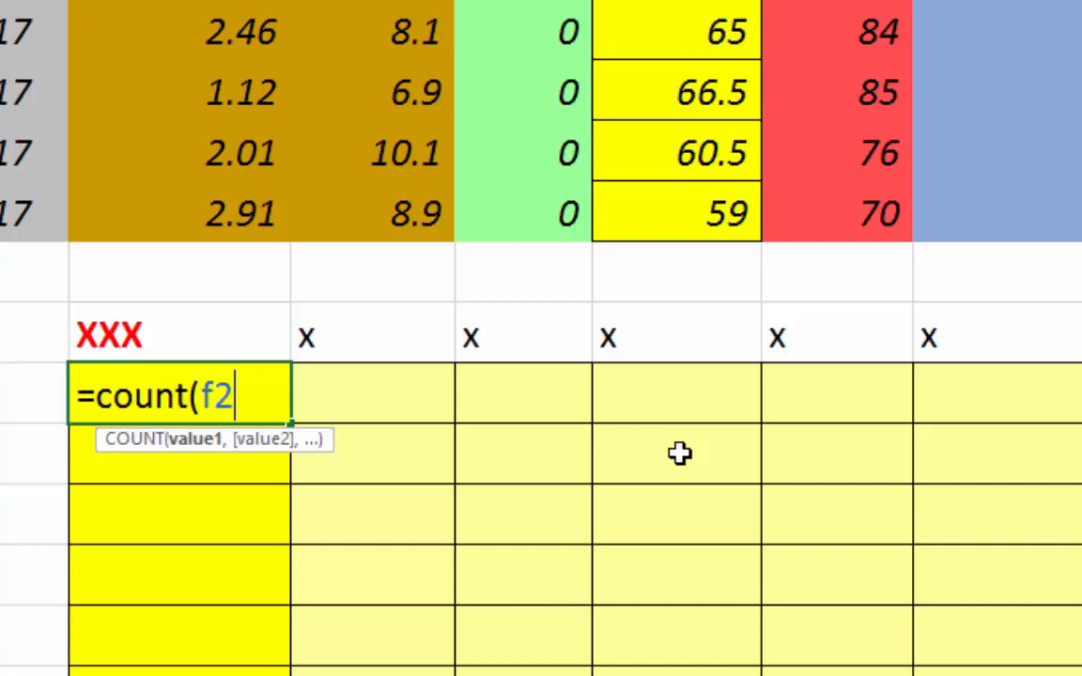
{"action": "type", "text": ":f"}
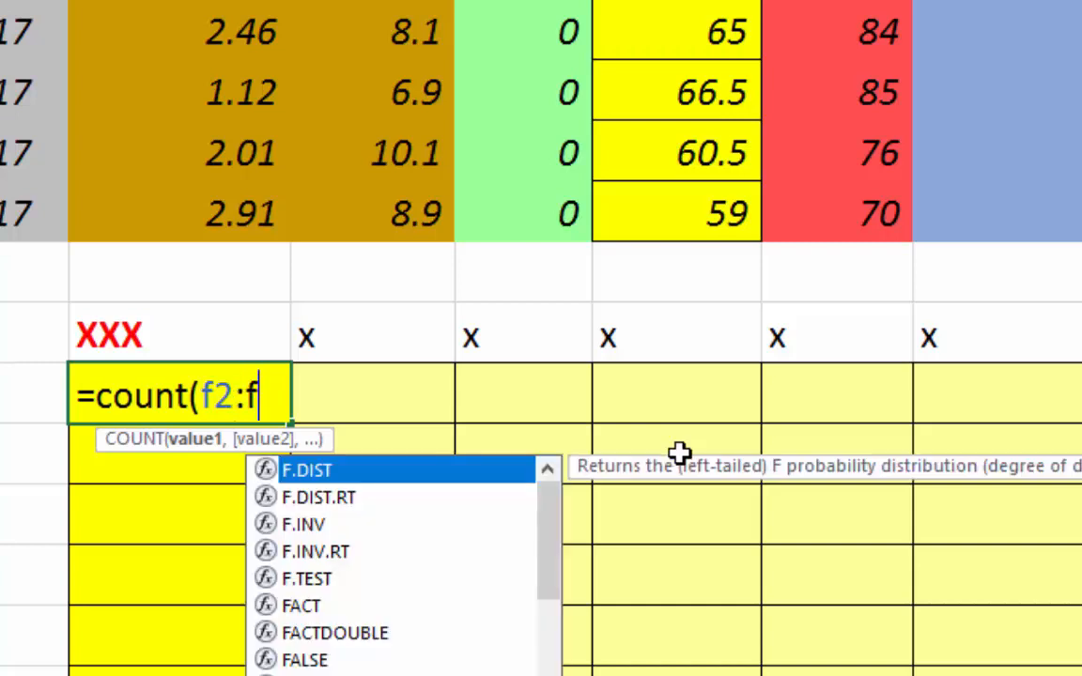
{"action": "type", "text": "10"}
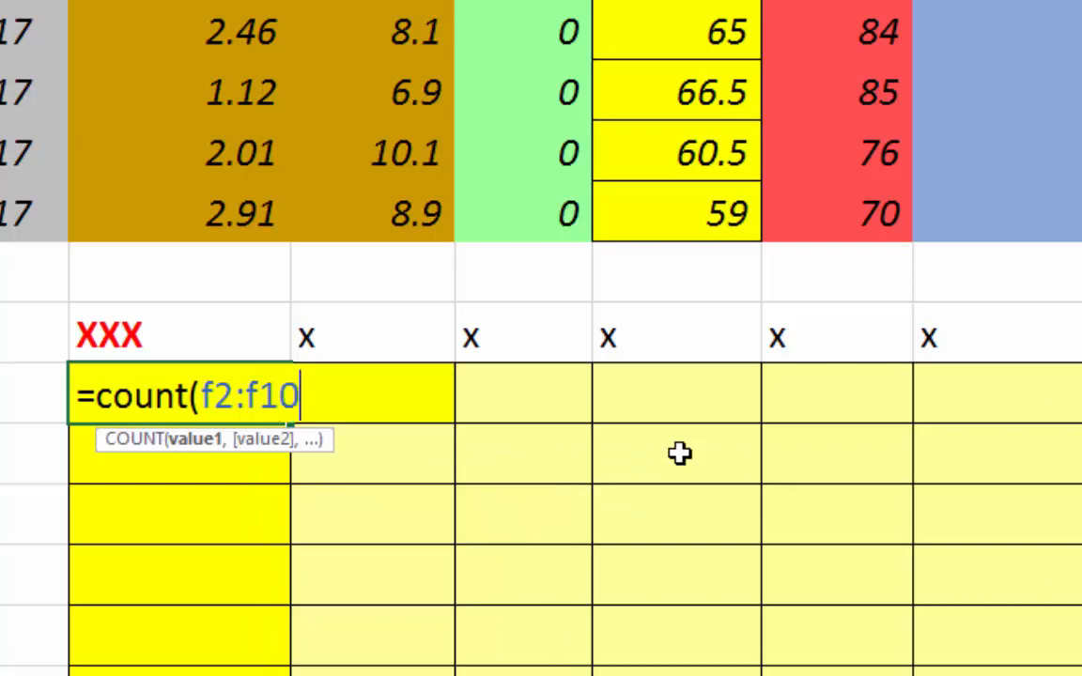
{"action": "type", "text": "7"}
{"action": "key", "text": "BackSpace"}
{"action": "type", "text": "8"}
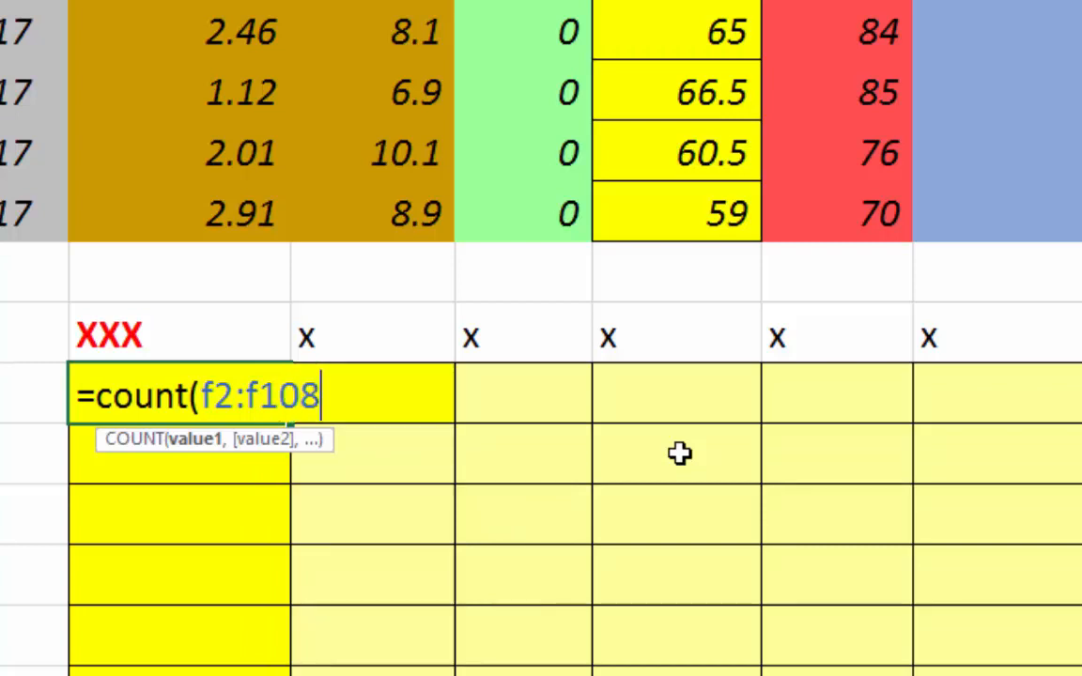
{"action": "key", "text": "BackSpace"}
{"action": "type", "text": "97"}
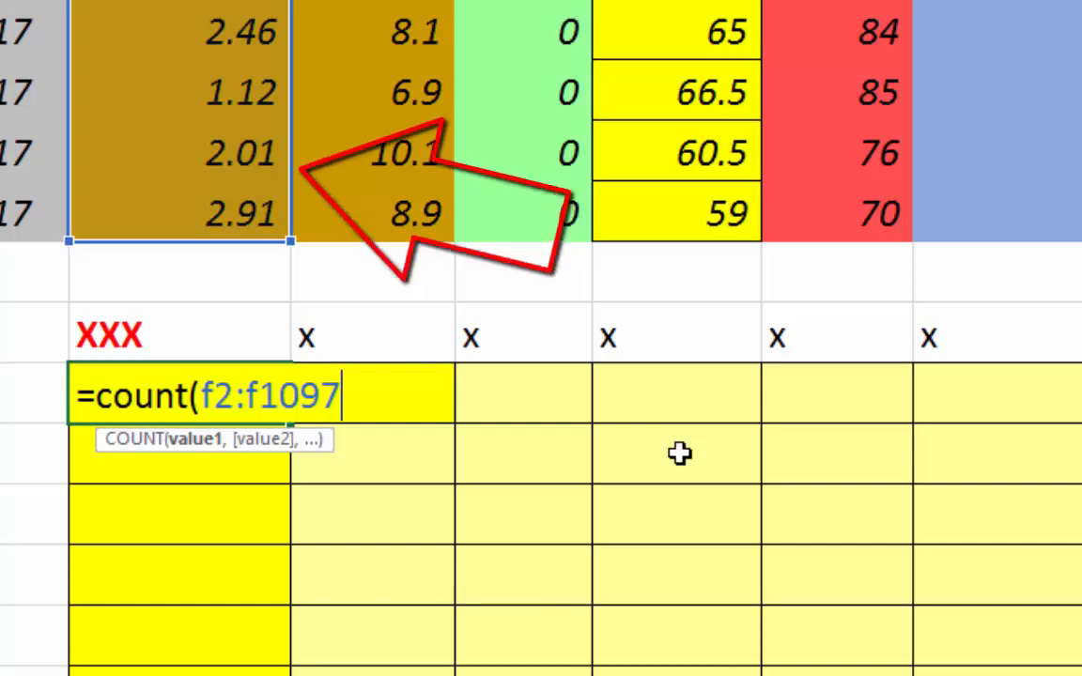
{"action": "type", "text": ")"}
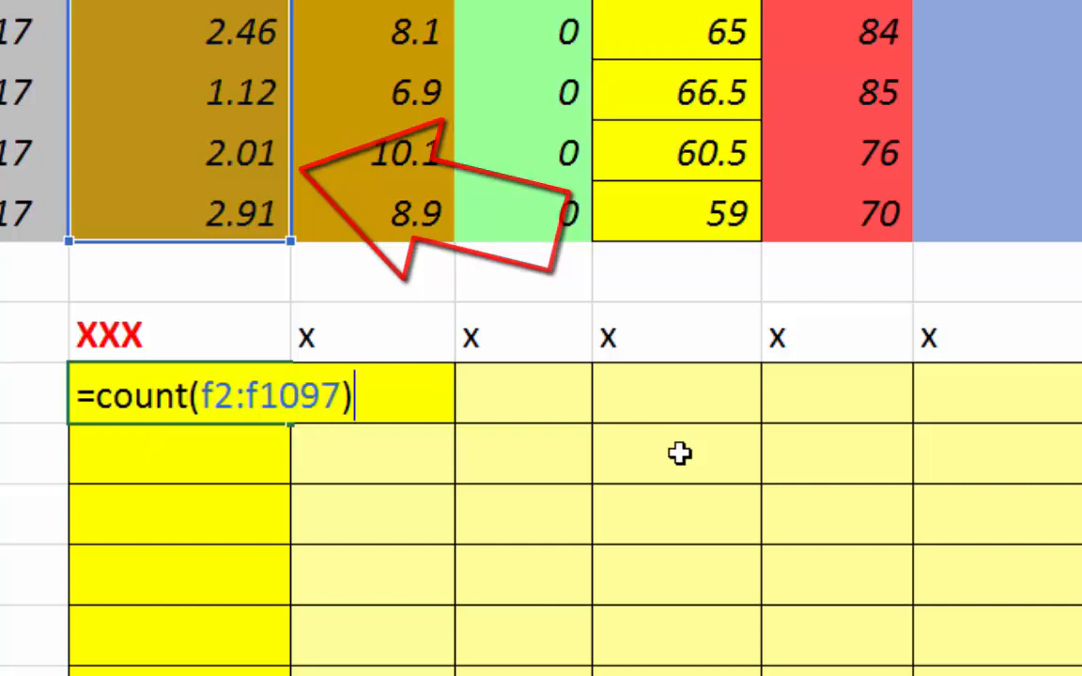
{"action": "key", "text": "Return"}
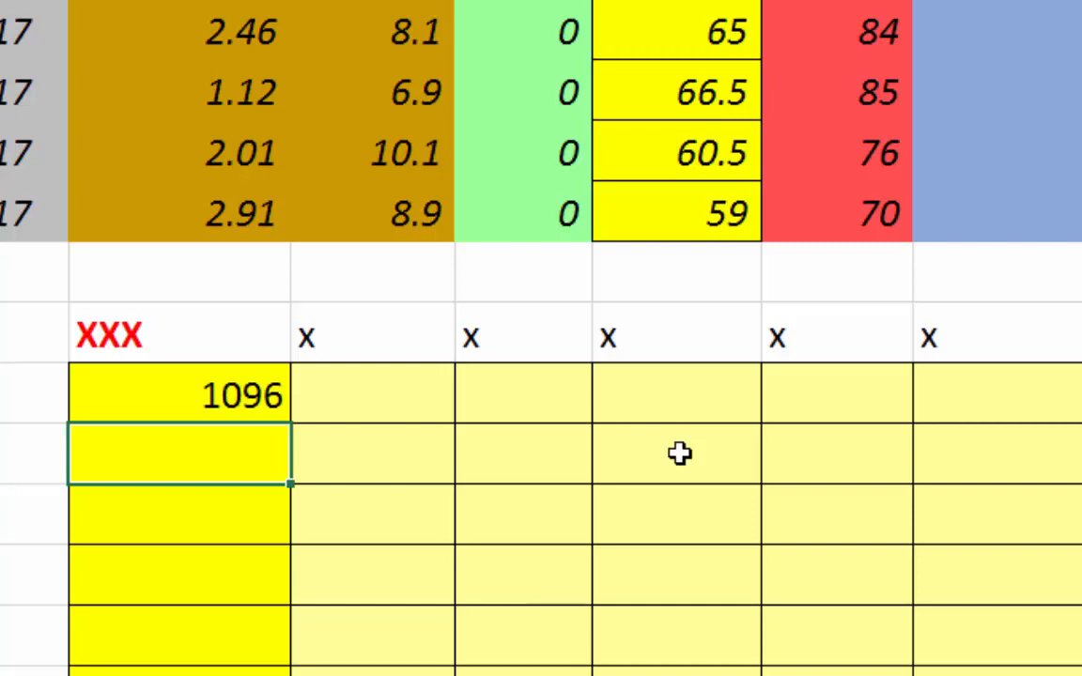
Enter =sum(F2:f1097) in F1101 to total the AWND values
{"action": "type", "text": "-"}
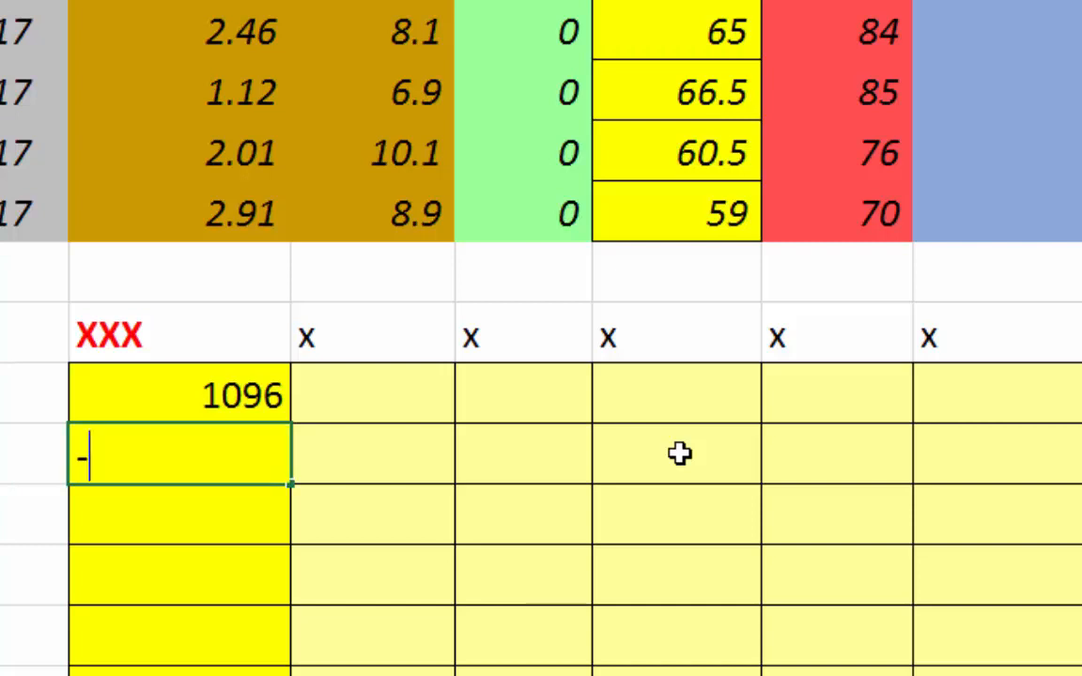
{"action": "key", "text": "BackSpace"}
{"action": "type", "text": "=sum("}
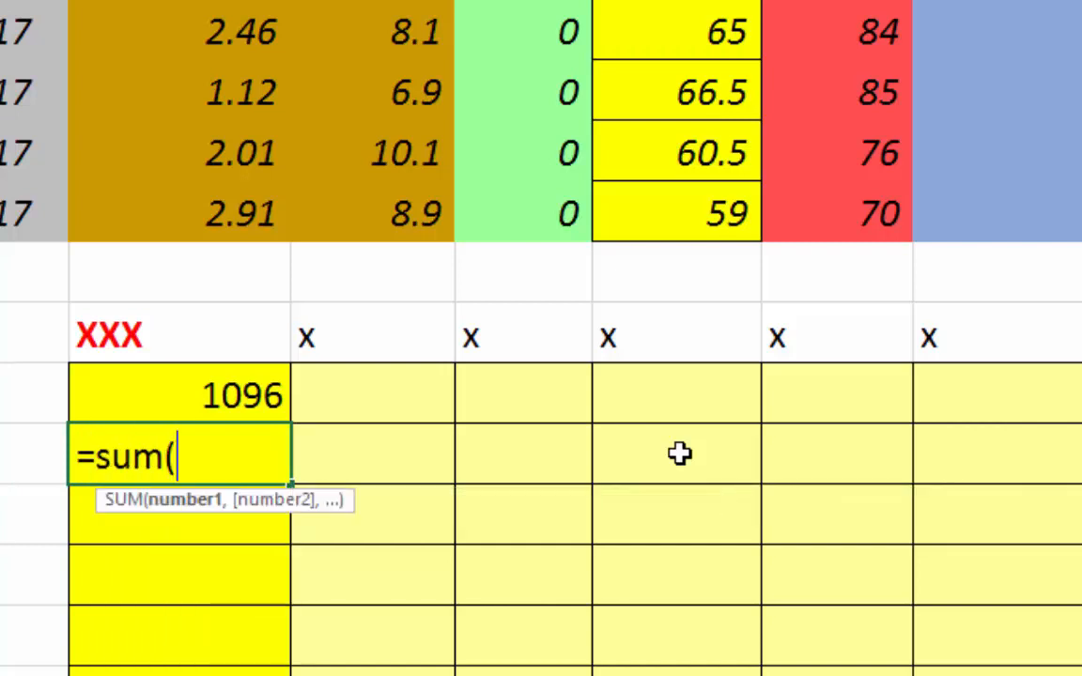
{"action": "key", "text": "Up"}
{"action": "key", "text": "Up"}
{"action": "key", "text": "Down"}
{"action": "key", "text": "Down"}
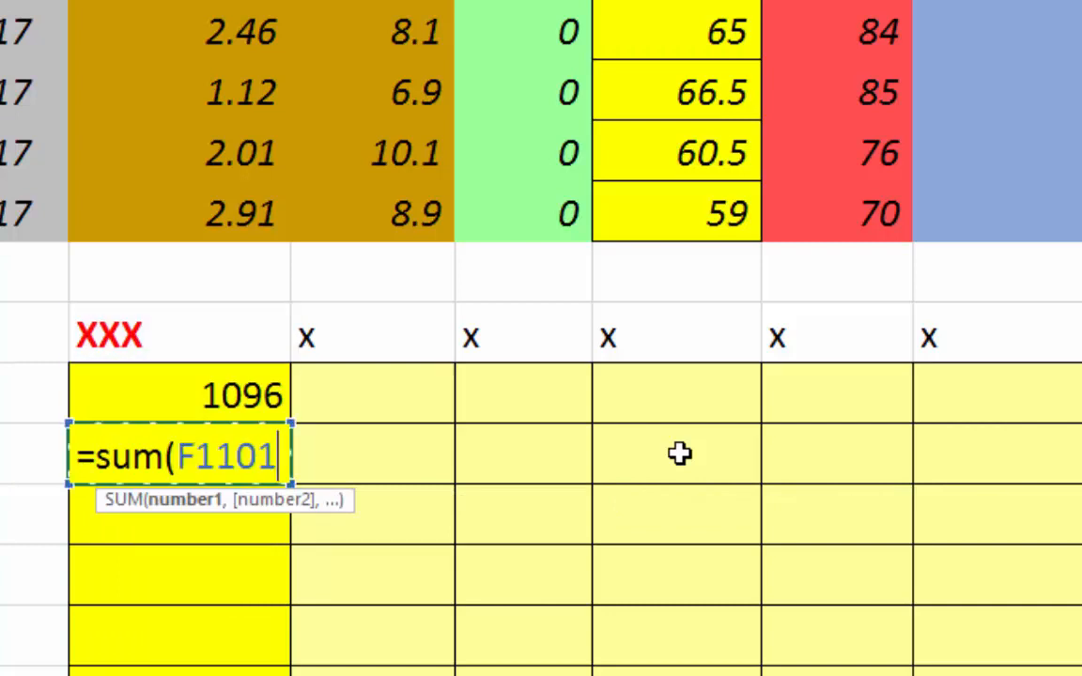
{"action": "key", "text": "BackSpace"}
{"action": "key", "text": "BackSpace"}
{"action": "key", "text": "BackSpace"}
{"action": "key", "text": "BackSpace"}
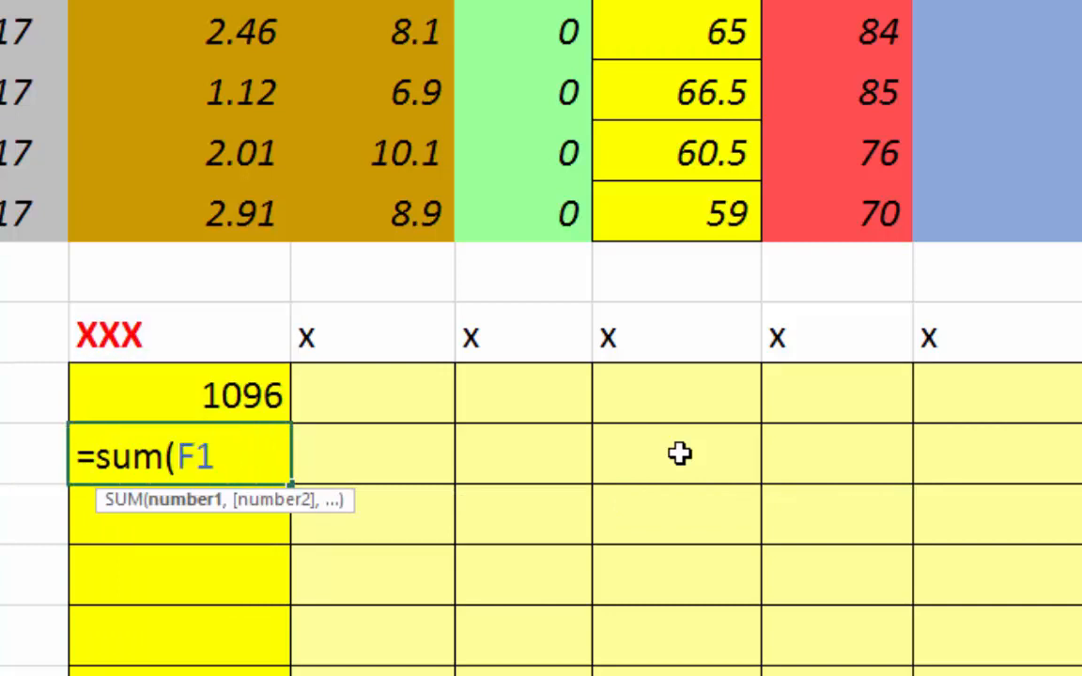
{"action": "type", "text": "2:f"}
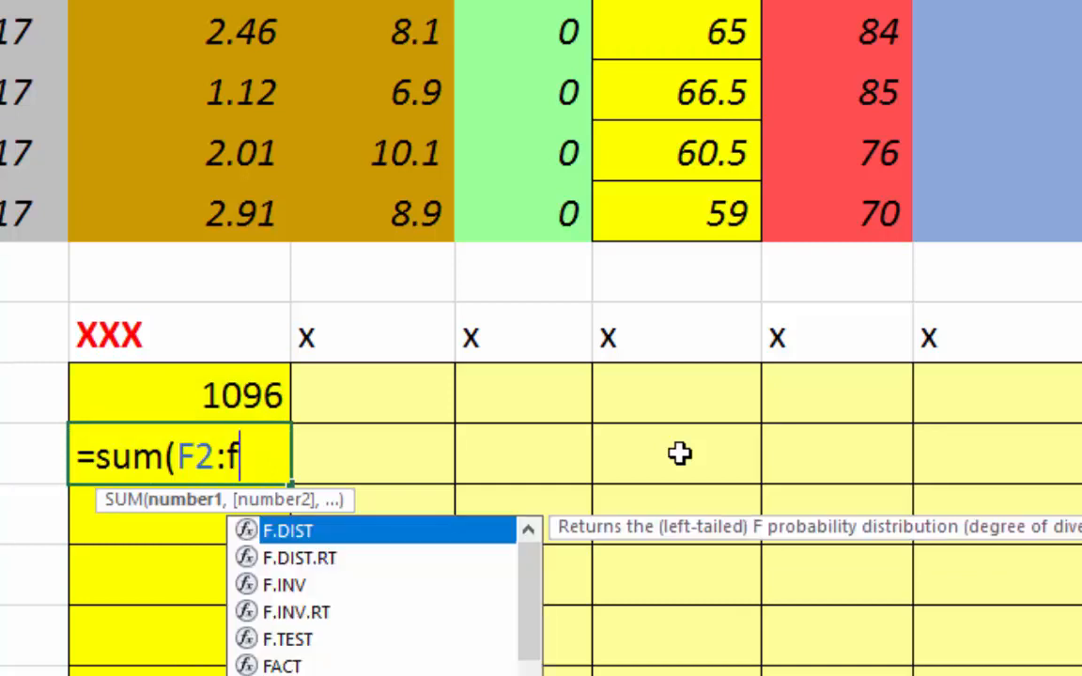
{"action": "type", "text": "10"}
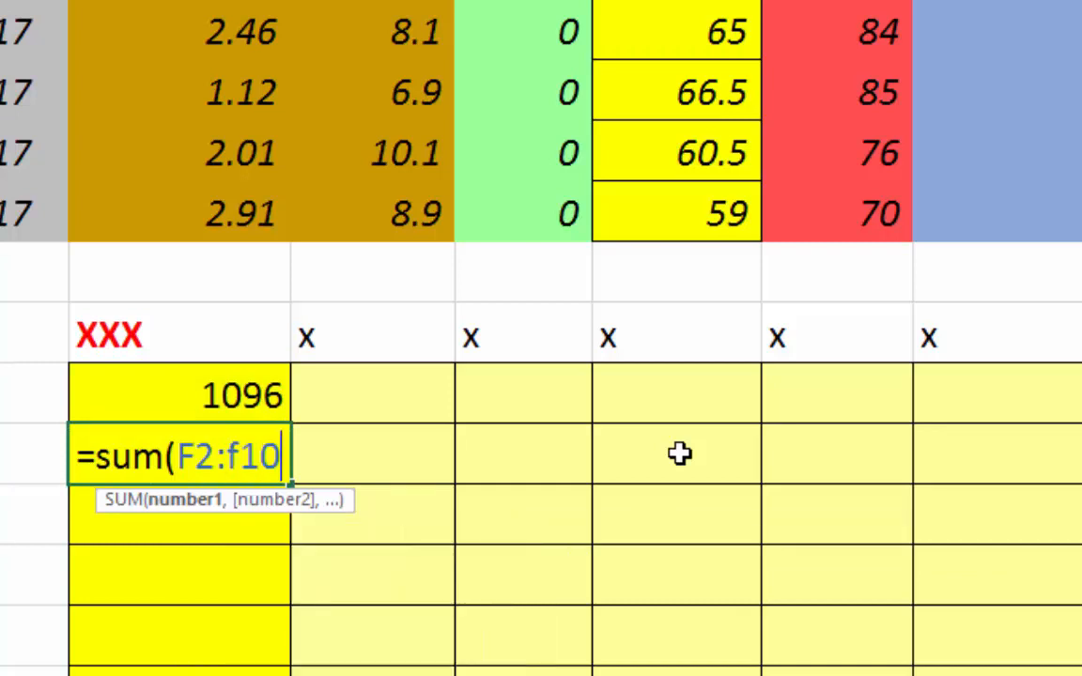
{"action": "type", "text": "97)"}
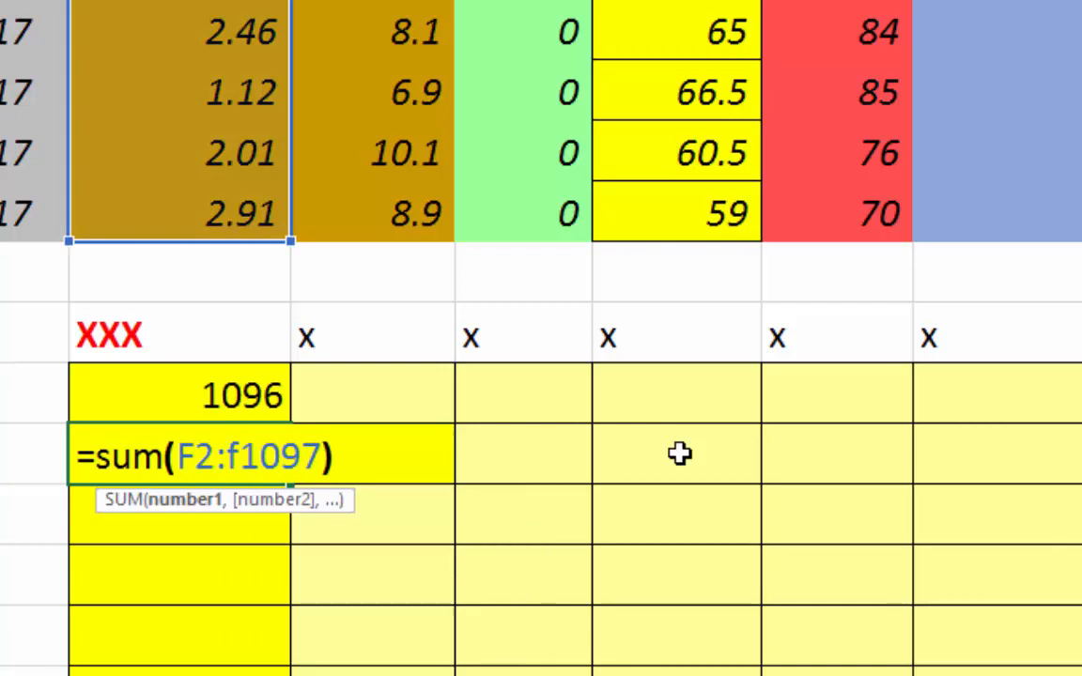
{"action": "key", "text": "Return"}
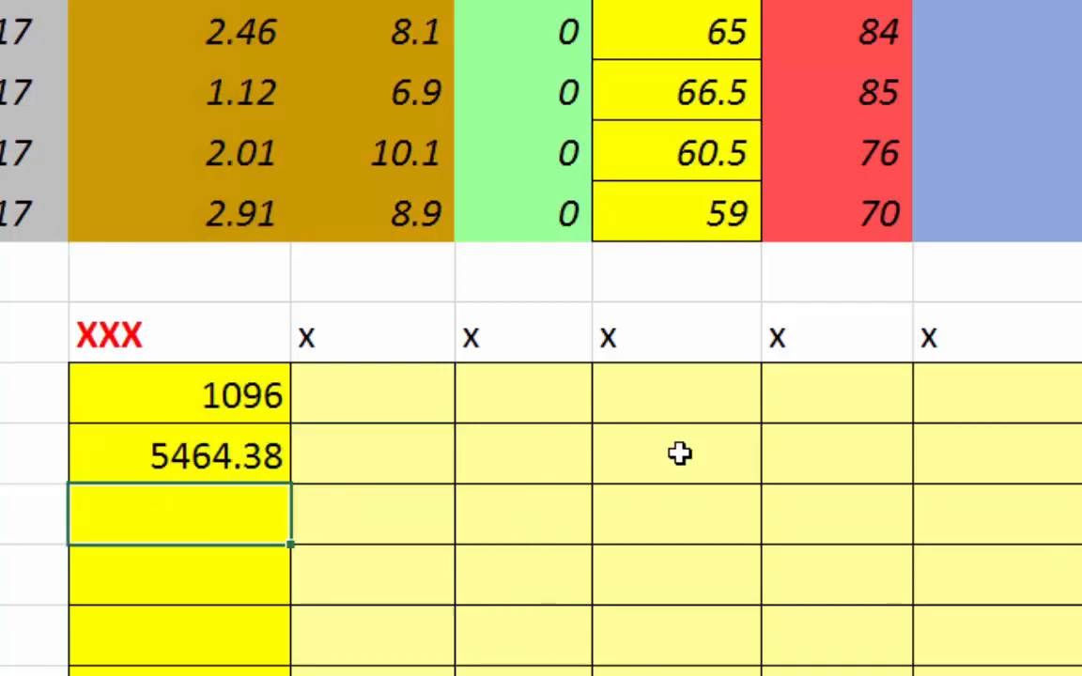
Enter =average(f2:f1097) in F1102 to calculate the AWND average
{"action": "type", "text": "="}
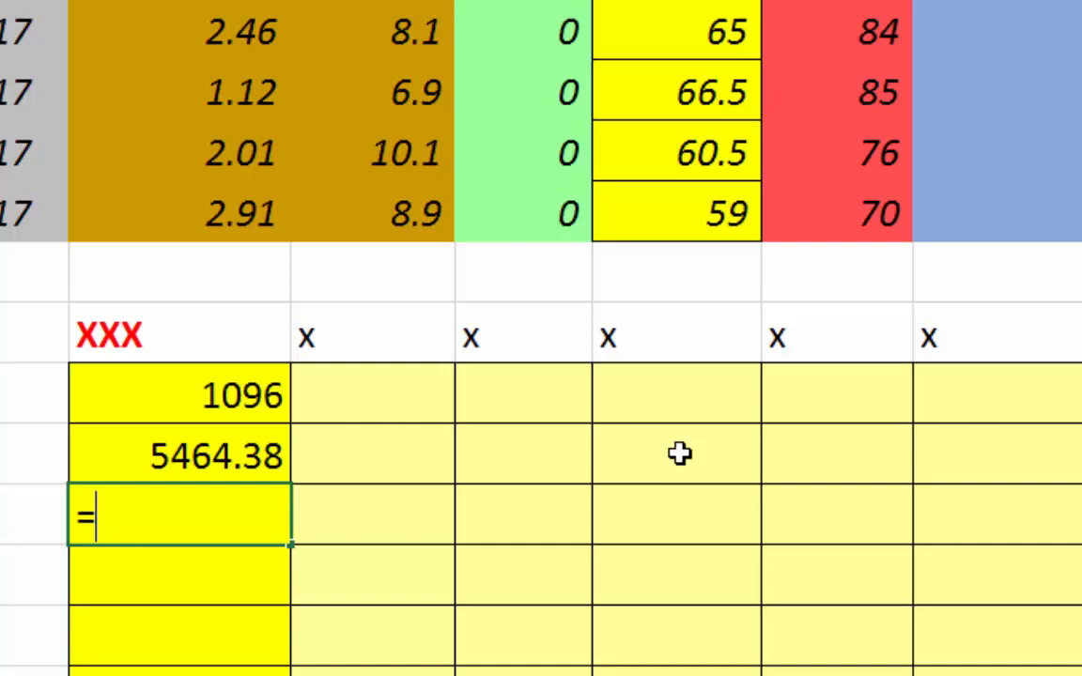
{"action": "type", "text": "average("}
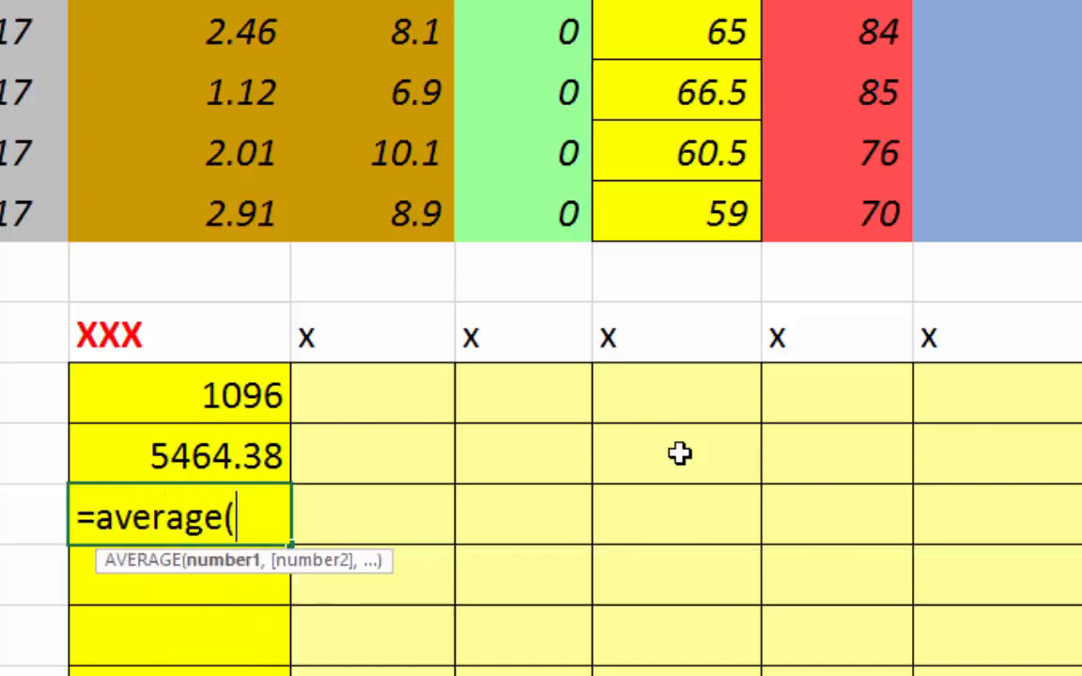
{"action": "type", "text": "f2:"}
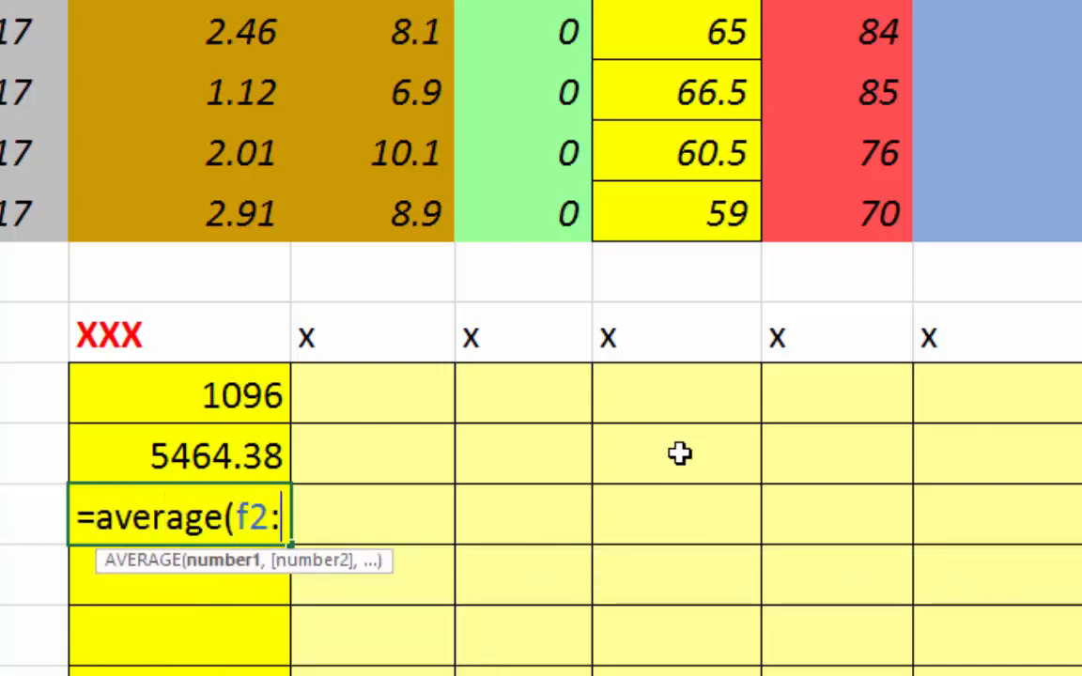
{"action": "type", "text": "f109"}
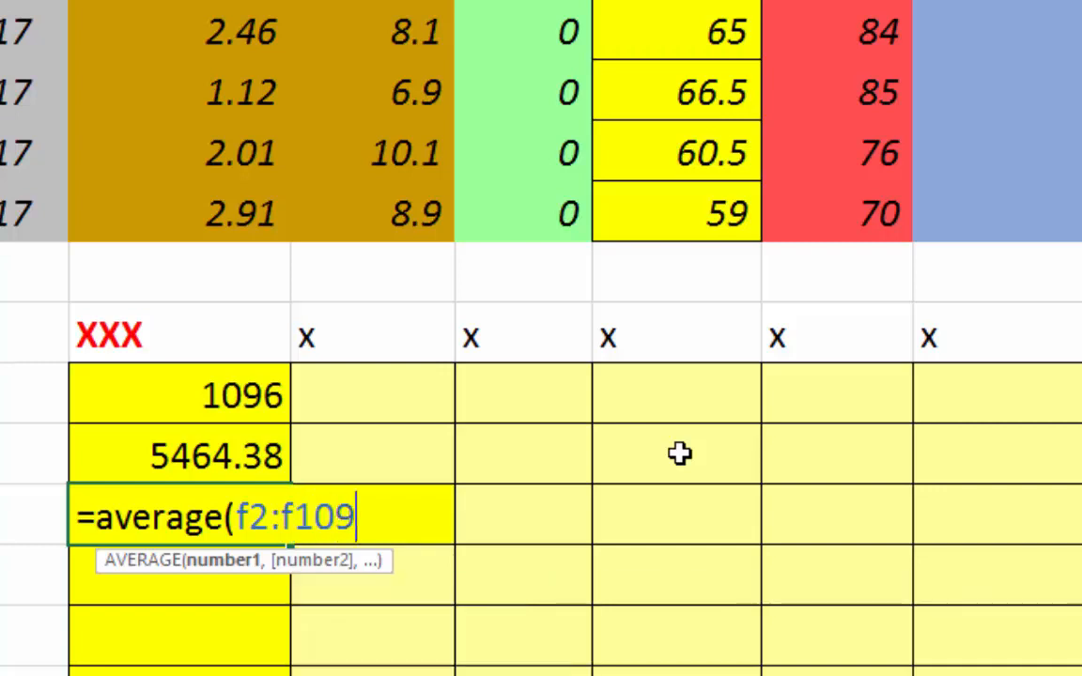
{"action": "type", "text": "7)"}
{"action": "key", "text": "Return"}
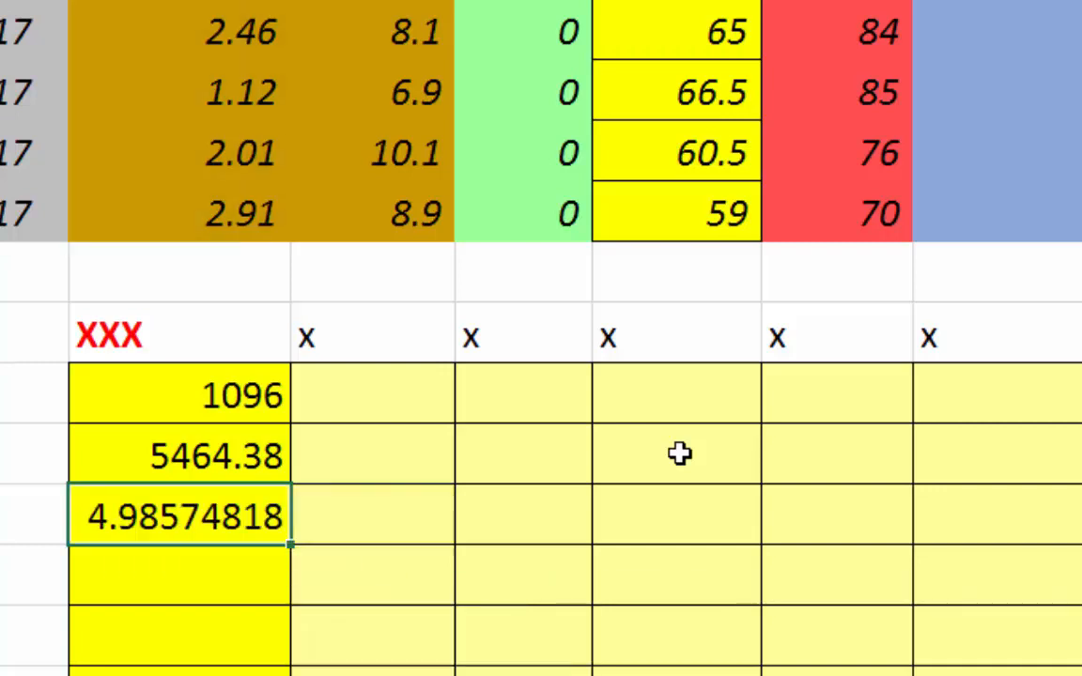
{"action": "key", "text": "Up"}
{"action": "key", "text": "Down"}
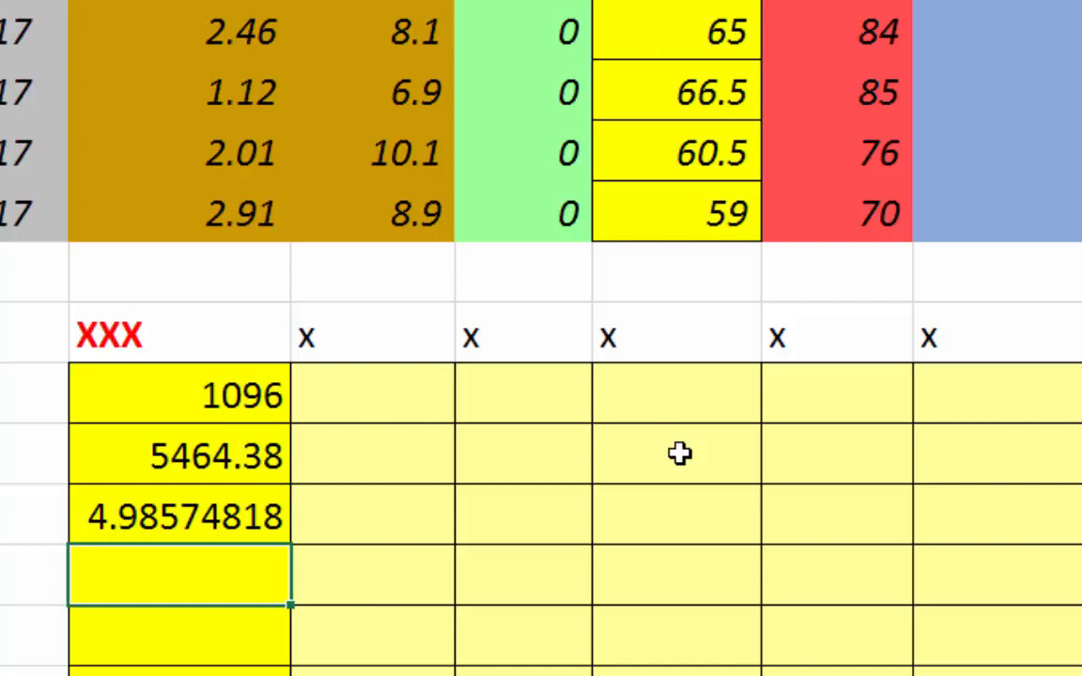
Calculate the population standard deviation of the AWND records in F1103 with STDEV.P, starting the range at F2
{"action": "type", "text": "="}
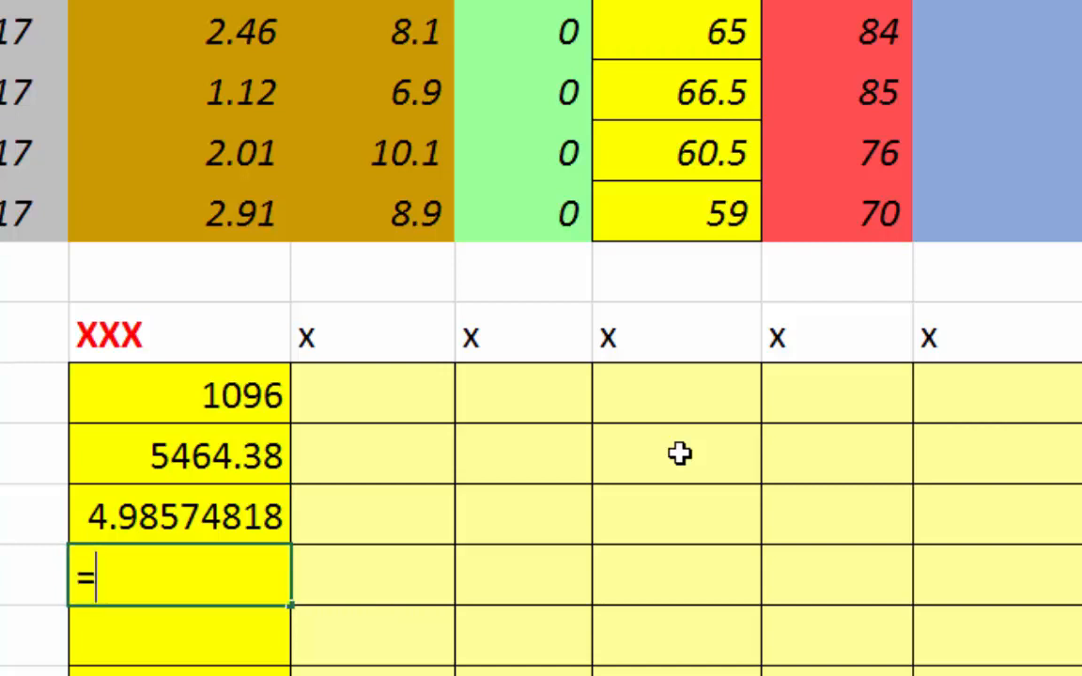
{"action": "type", "text": "s"}
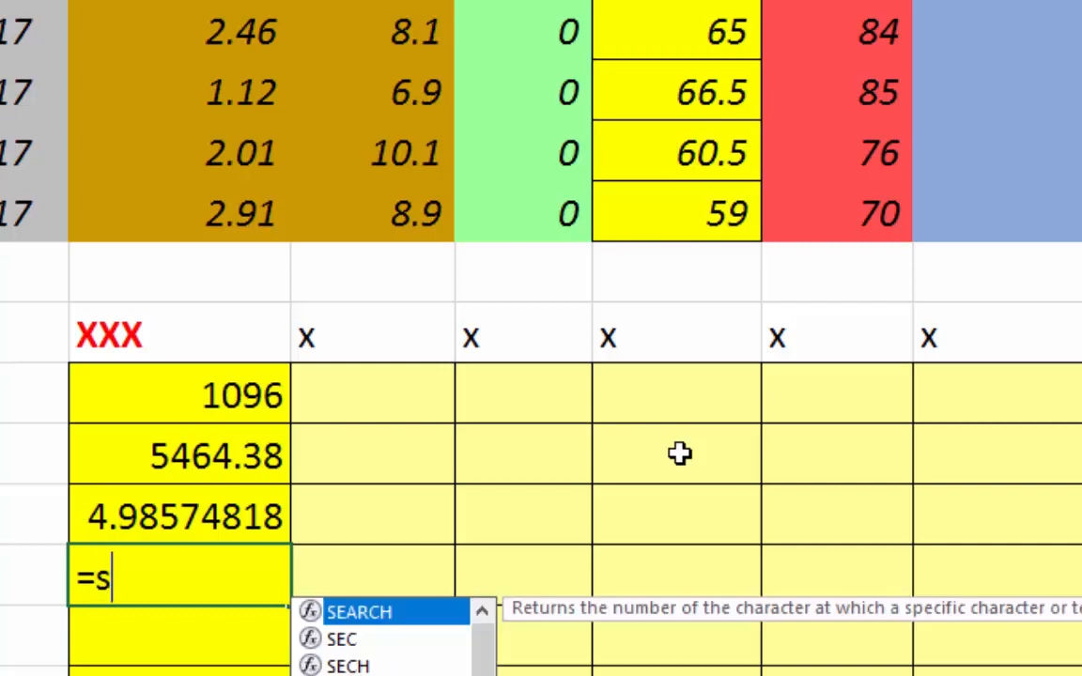
{"action": "type", "text": "td"}
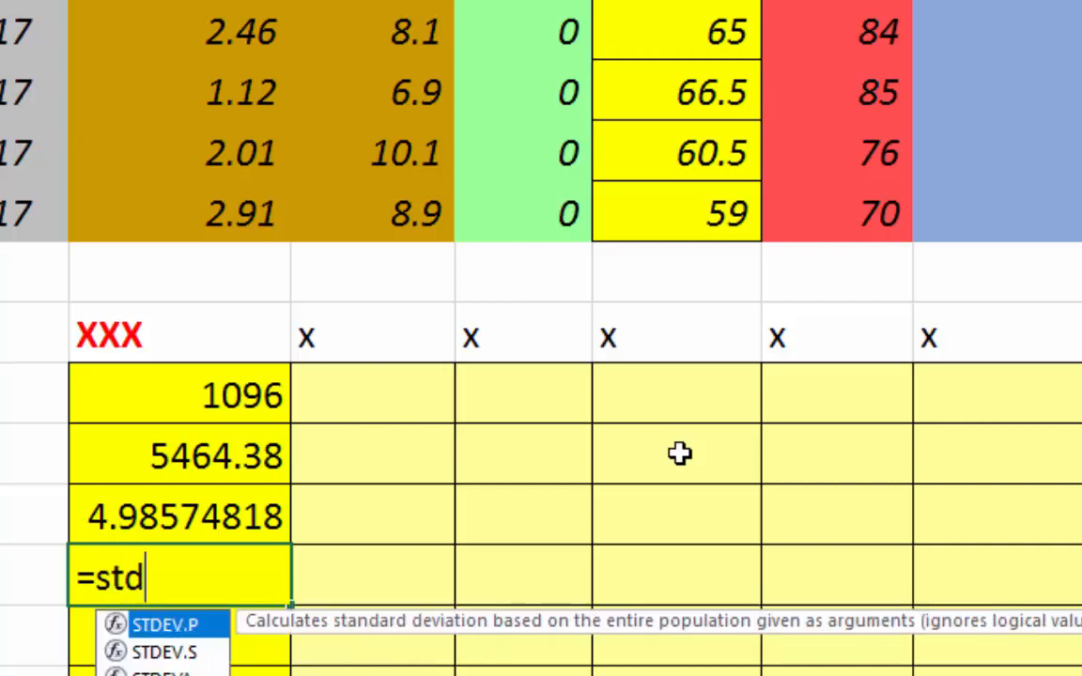
{"action": "type", "text": "ev.p"}
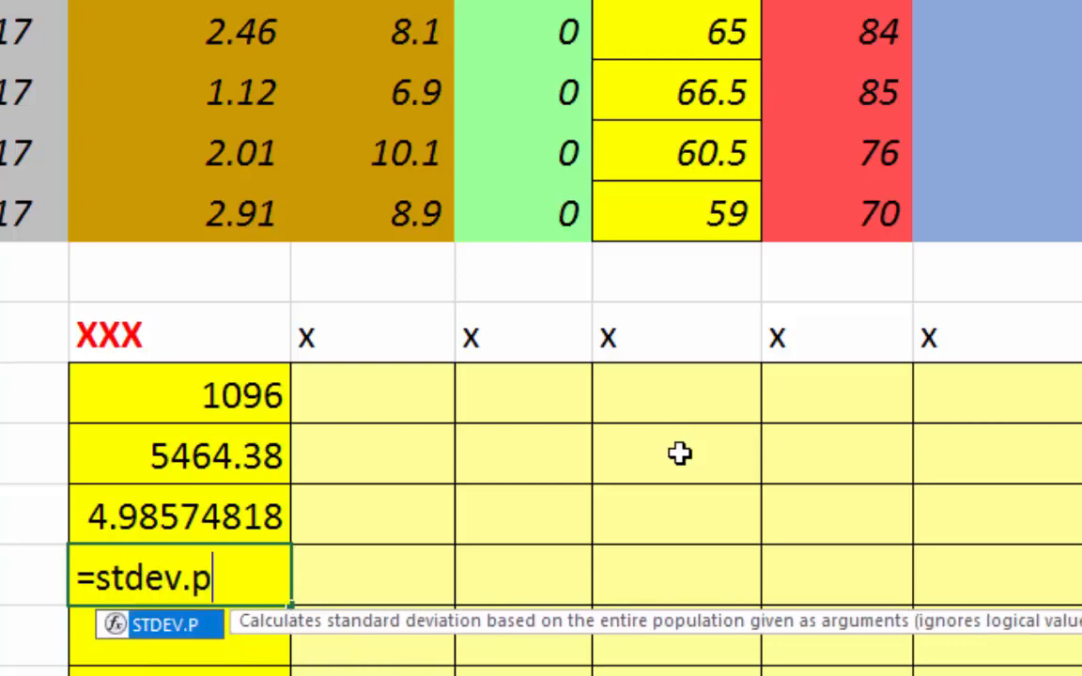
{"action": "type", "text": "(f"}
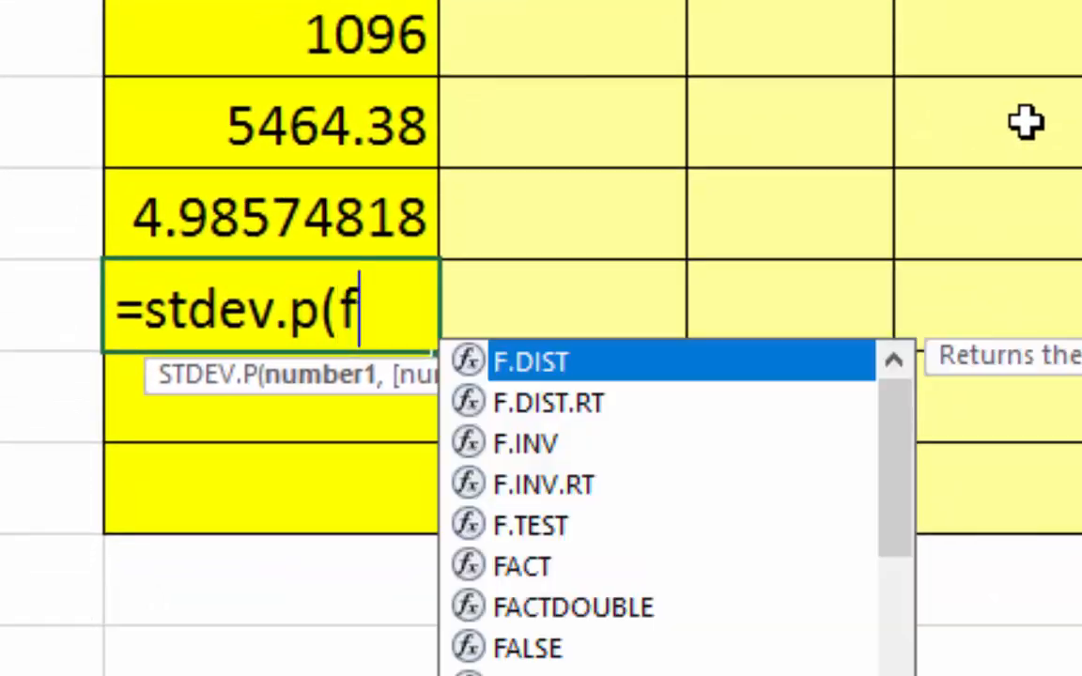
{"action": "type", "text": "2:f"}
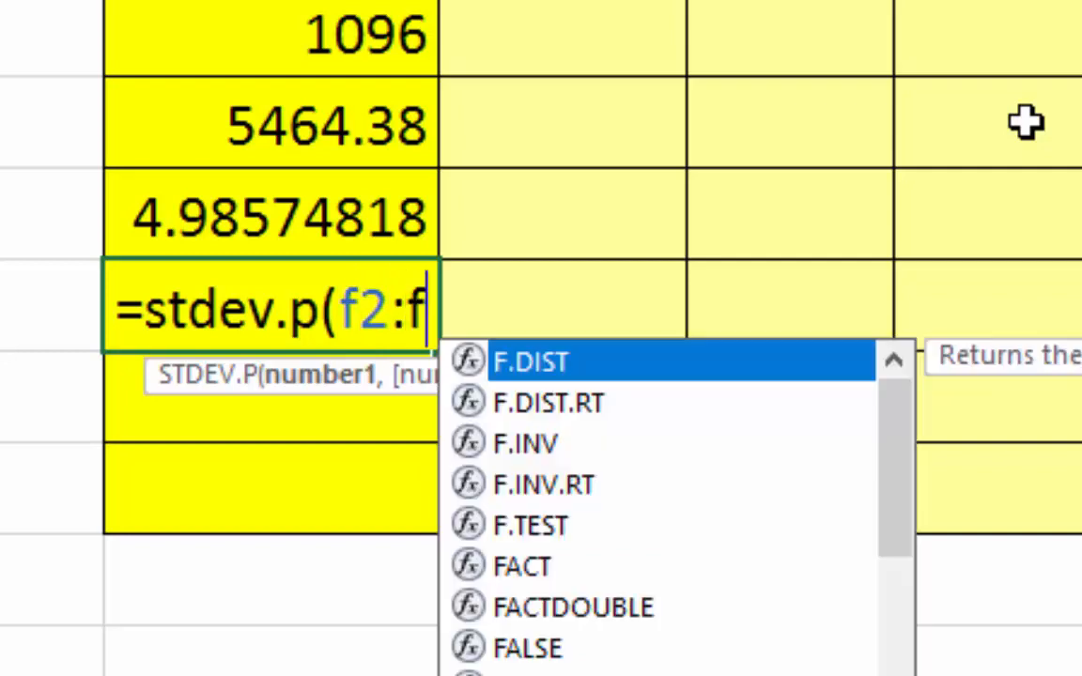
{"action": "type", "text": "108"}
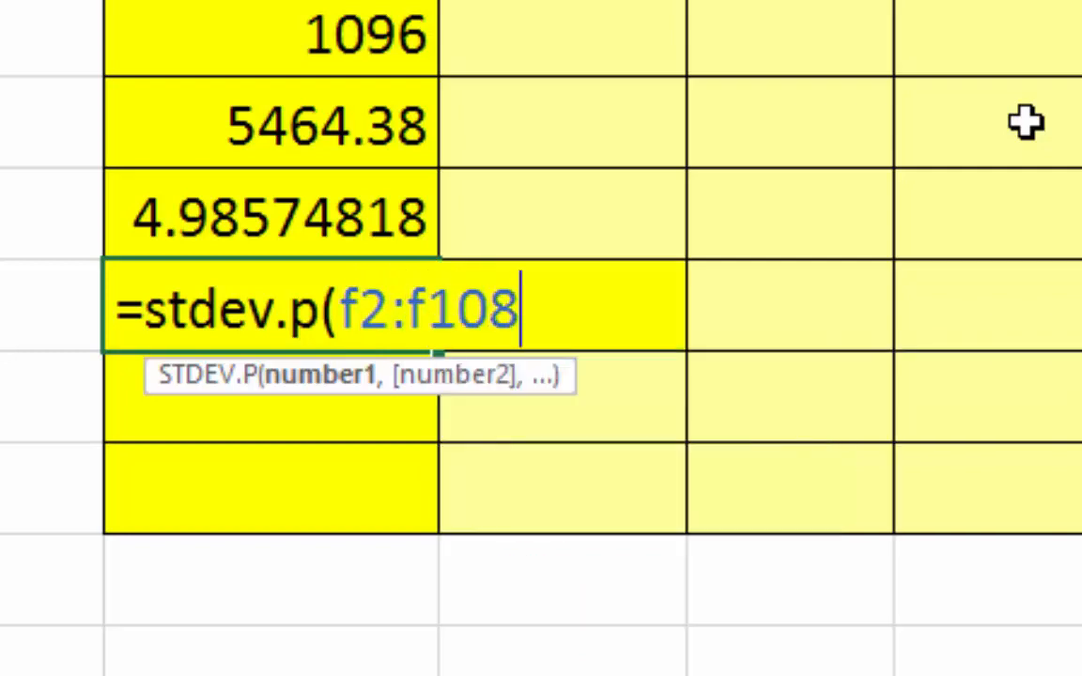
{"action": "key", "text": "BackSpace"}
{"action": "key", "text": "Return"}
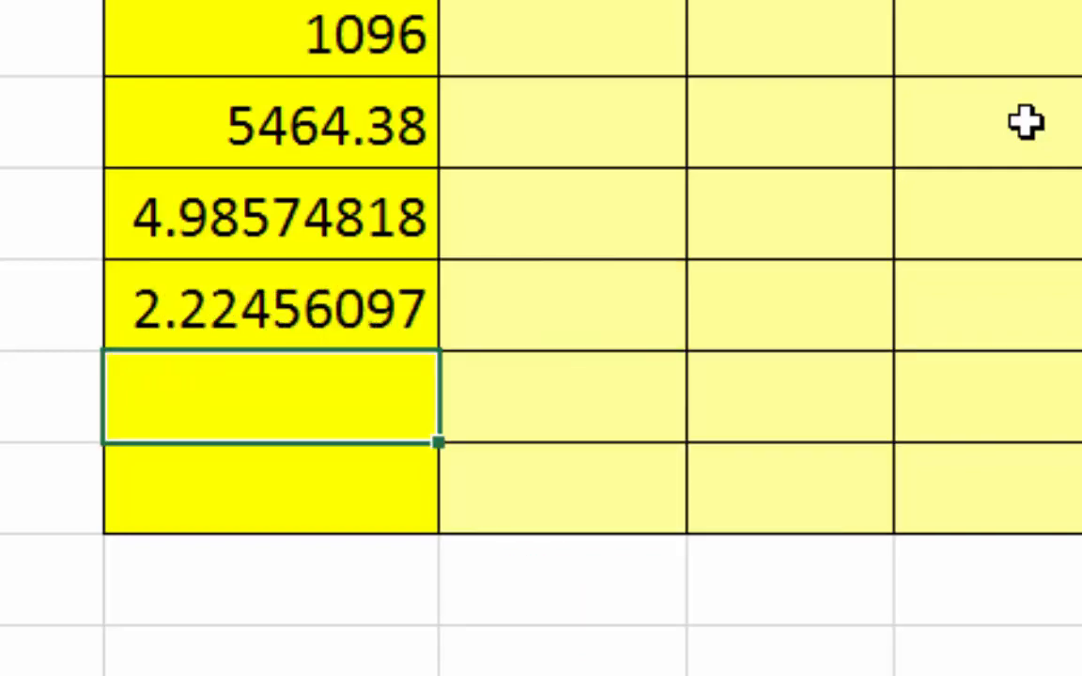
Calculate the minimum of the AWND records in F1104 with MIN over F2:F1097
{"action": "type", "text": "="}
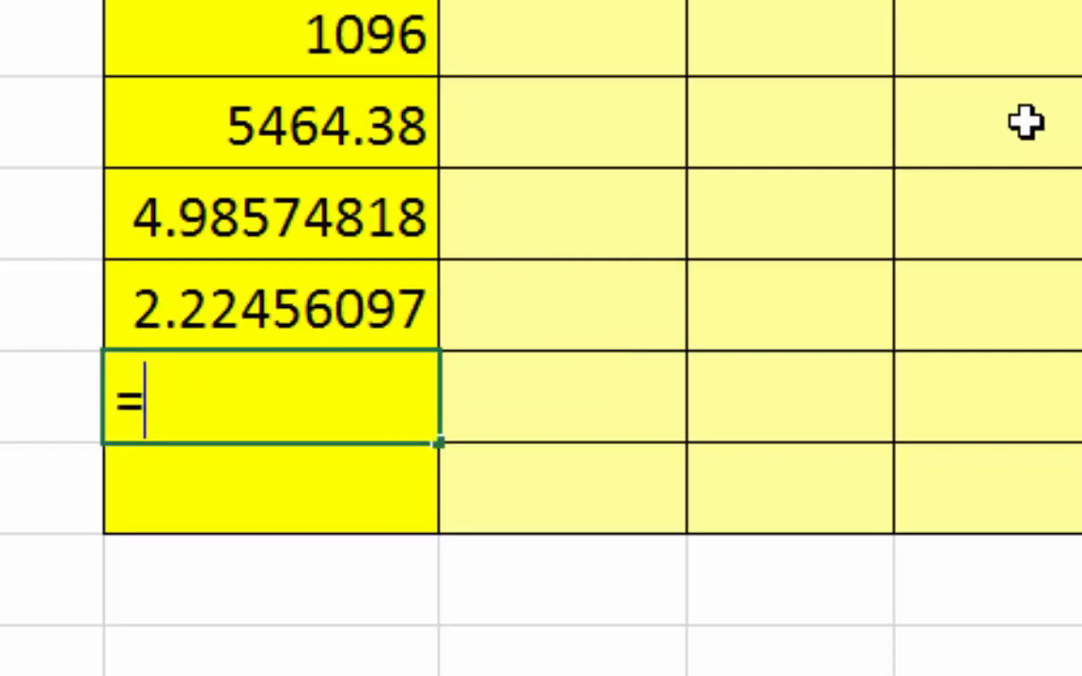
{"action": "type", "text": "m"}
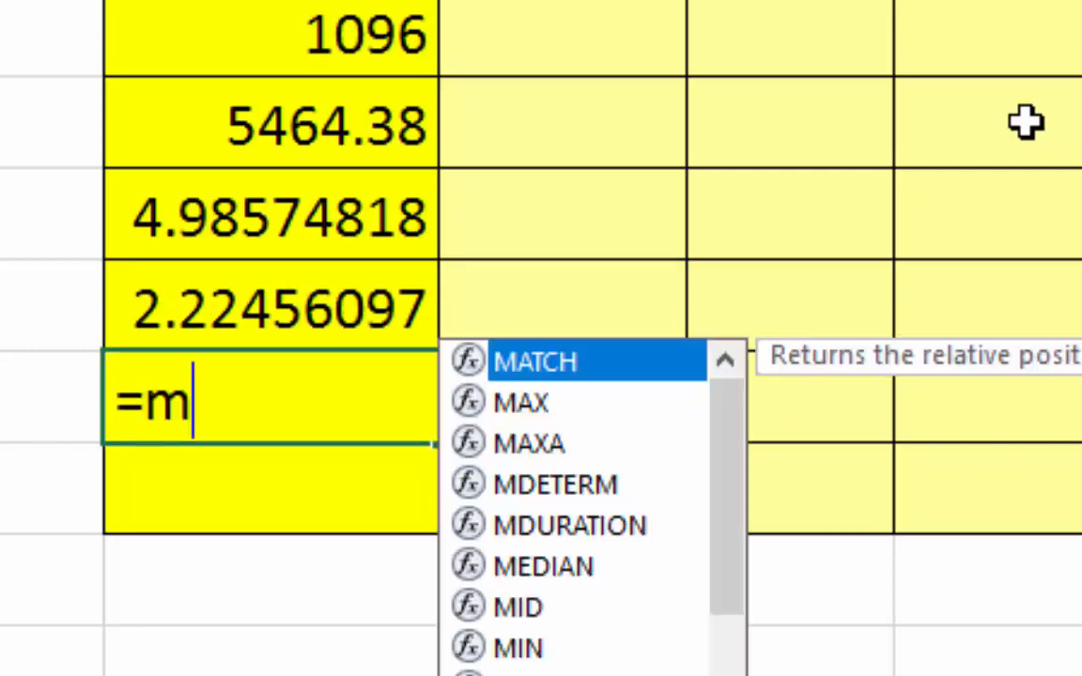
{"action": "type", "text": "inm("}
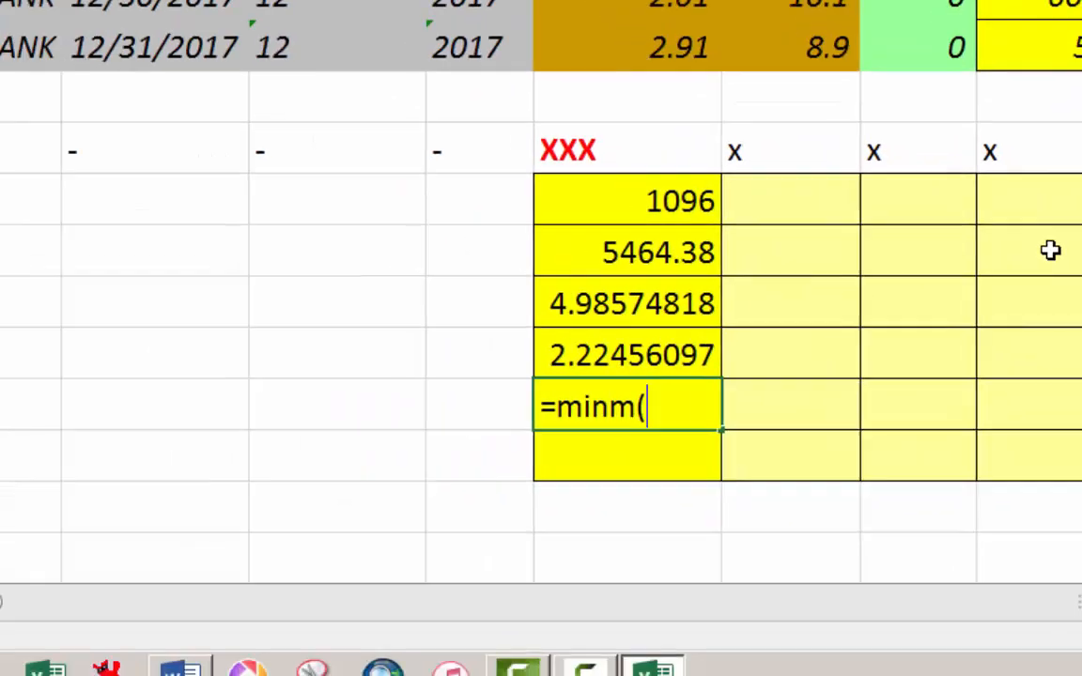
{"action": "key", "text": "BackSpace"}
{"action": "key", "text": "BackSpace"}
{"action": "type", "text": "(f"}
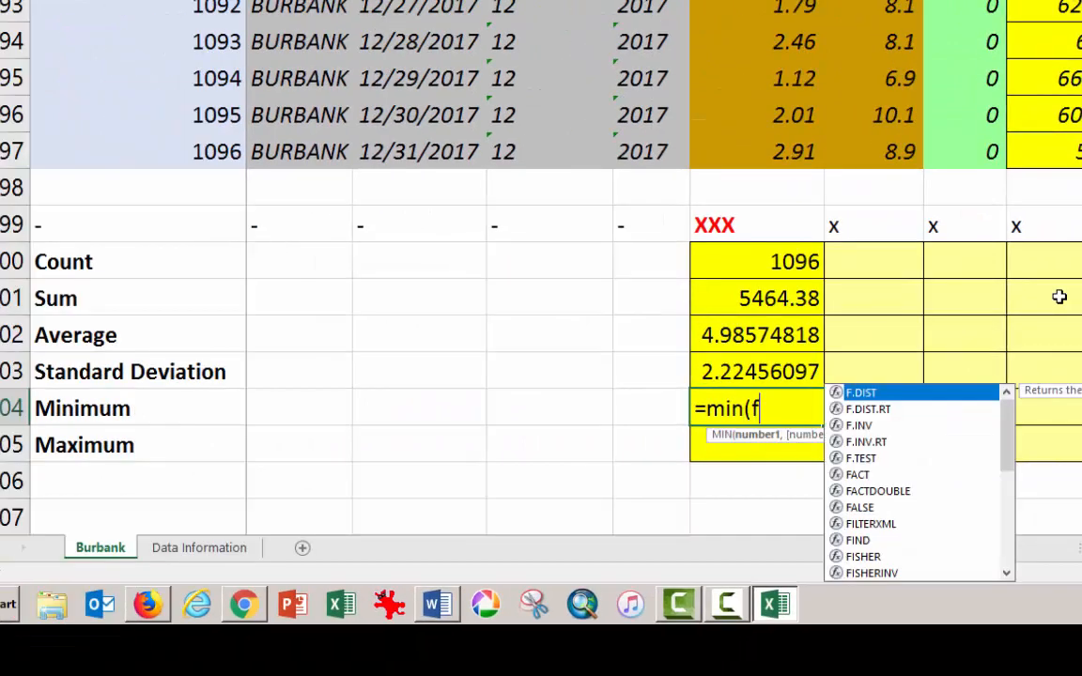
{"action": "type", "text": "2:1097)"}
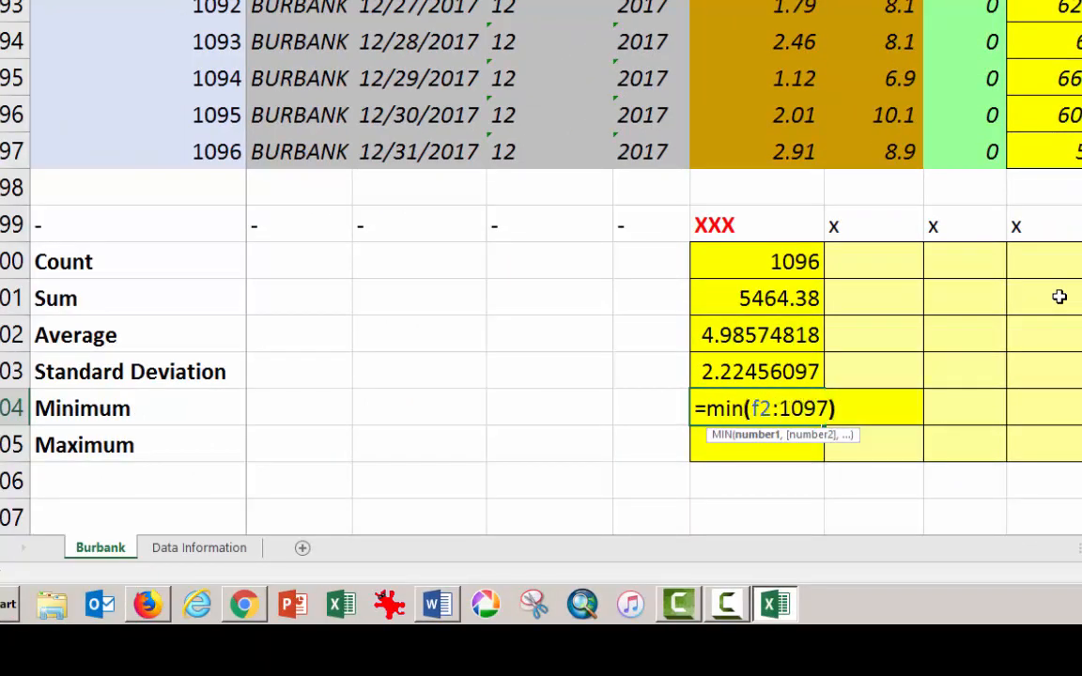
{"action": "key", "text": "Return"}
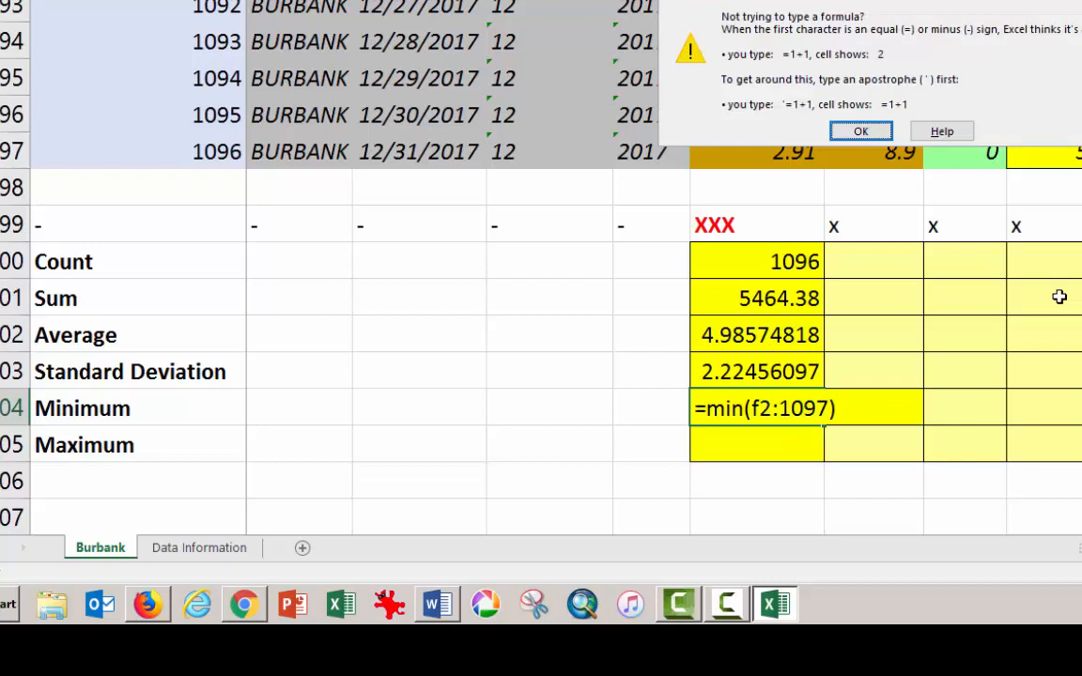
{"action": "key", "text": "Return"}
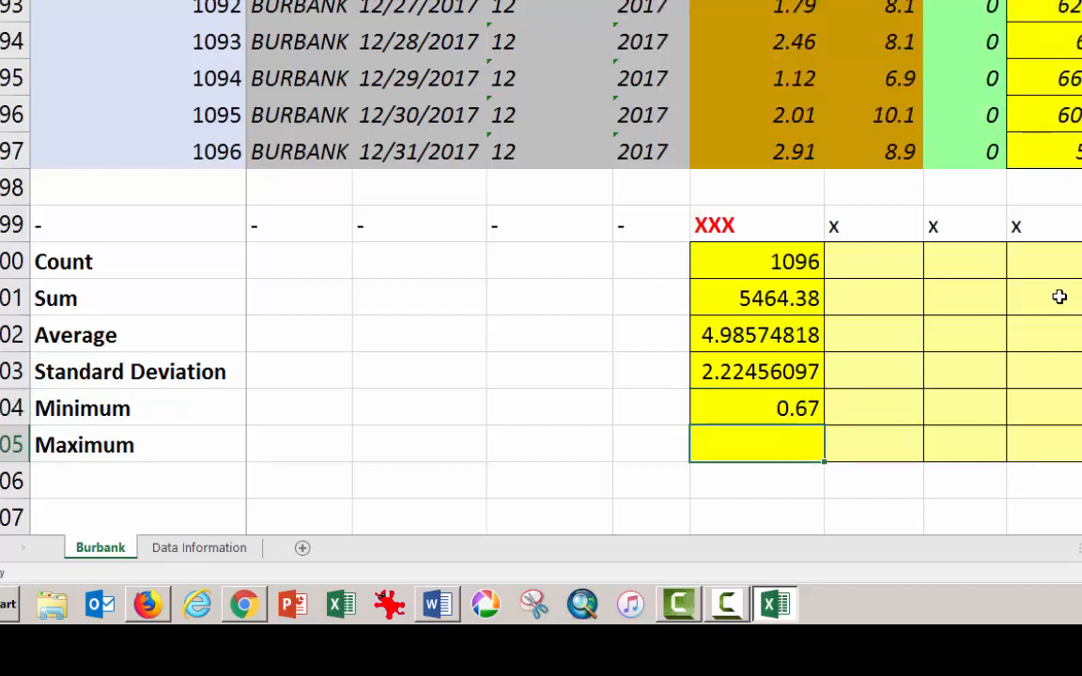
Enter =max(f2:f1097) in F1105 to find the maximum AWND value
{"action": "type", "text": "=max("}
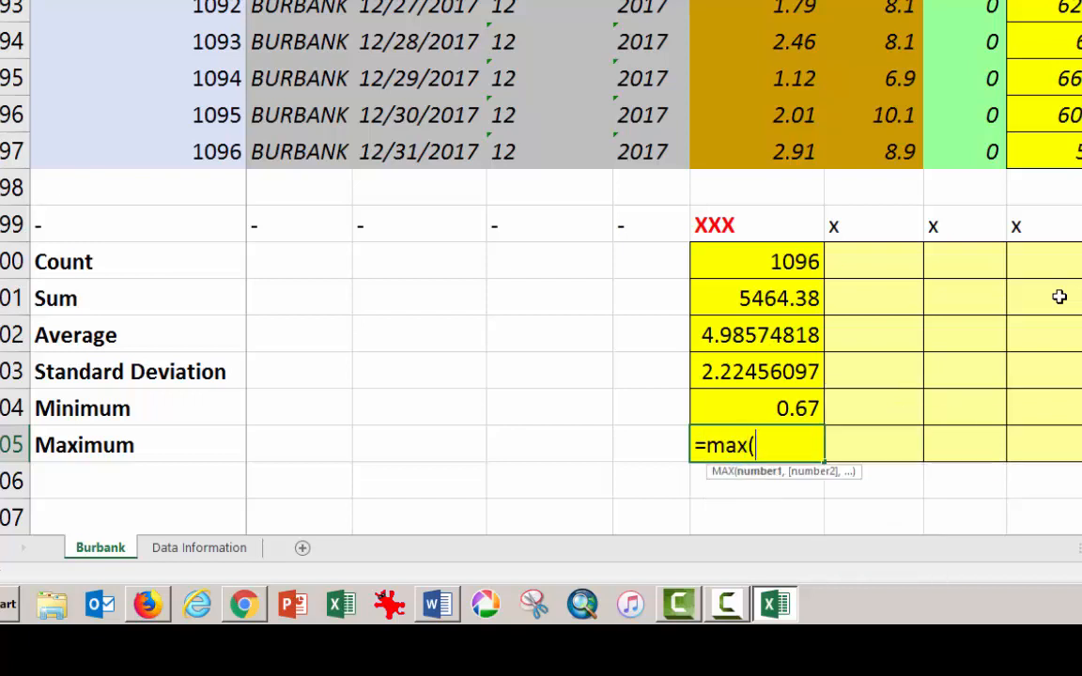
{"action": "type", "text": "f2:f10"}
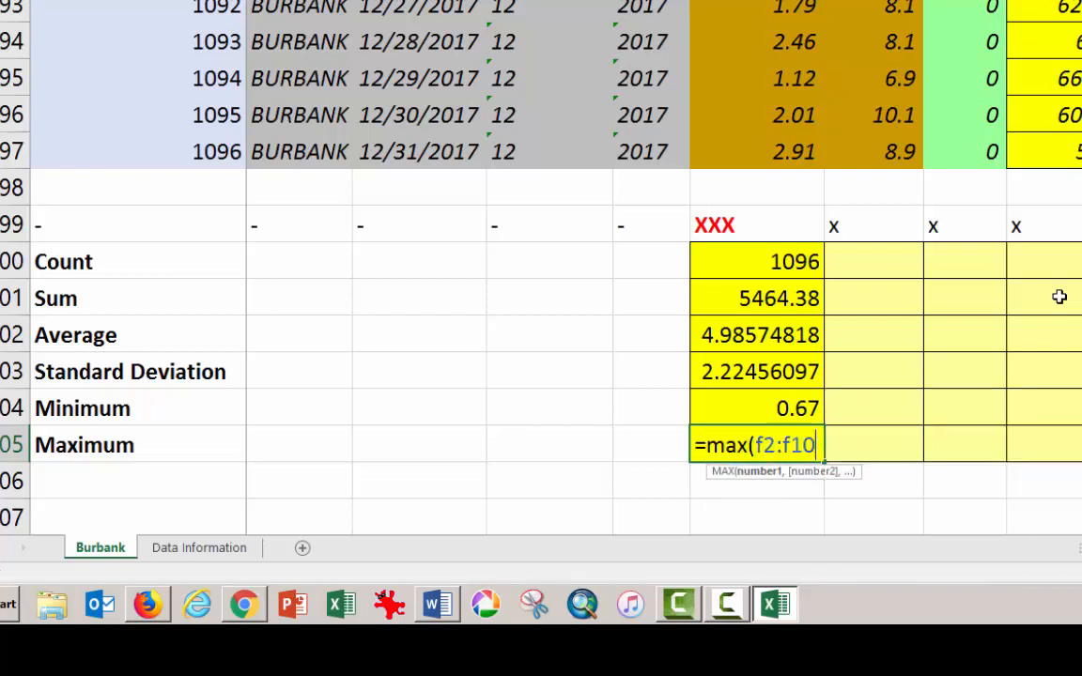
{"action": "type", "text": "97)"}
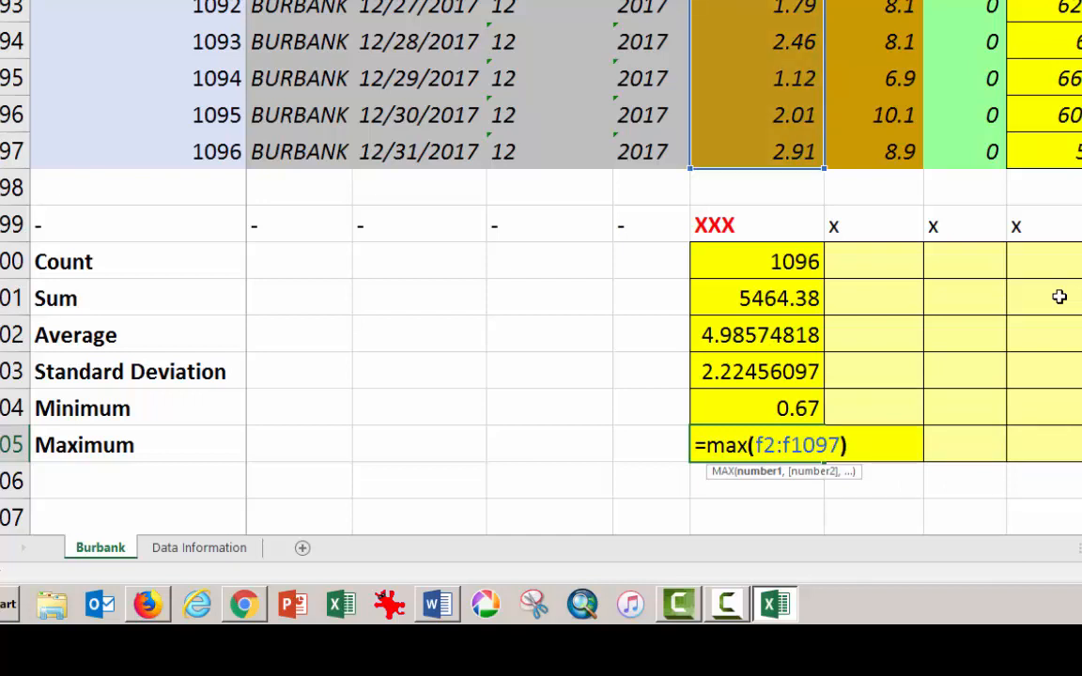
{"action": "key", "text": "Return"}
{"action": "key", "text": "Up"}
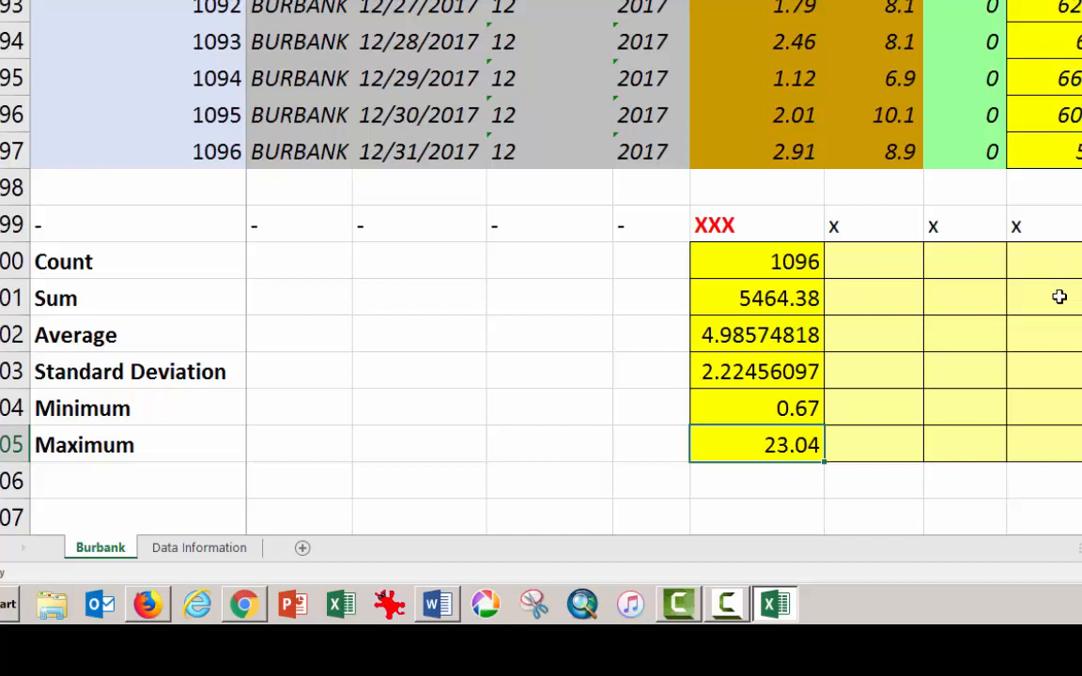
Copy the six AWND summary formulas in F1100:F1105 across to G1100:AA1105
{"action": "left_click", "coordinate": [754, 262]}
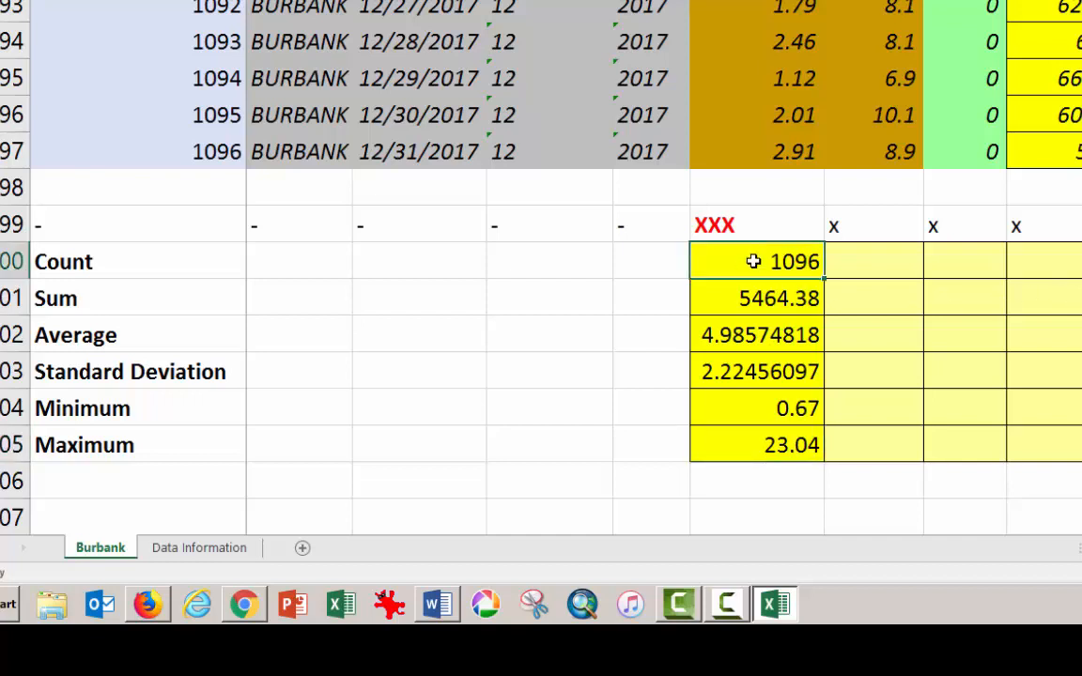
{"action": "left_click_drag", "start_coordinate": [753, 262], "coordinate": [761, 446]}
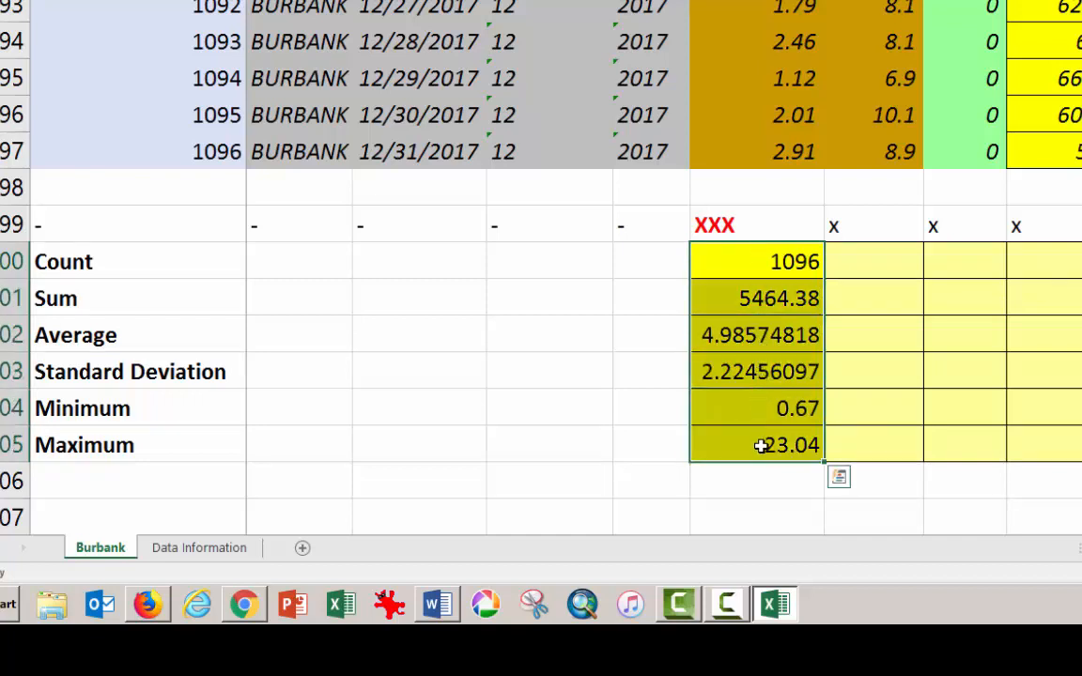
{"action": "key", "text": "ctrl+c"}
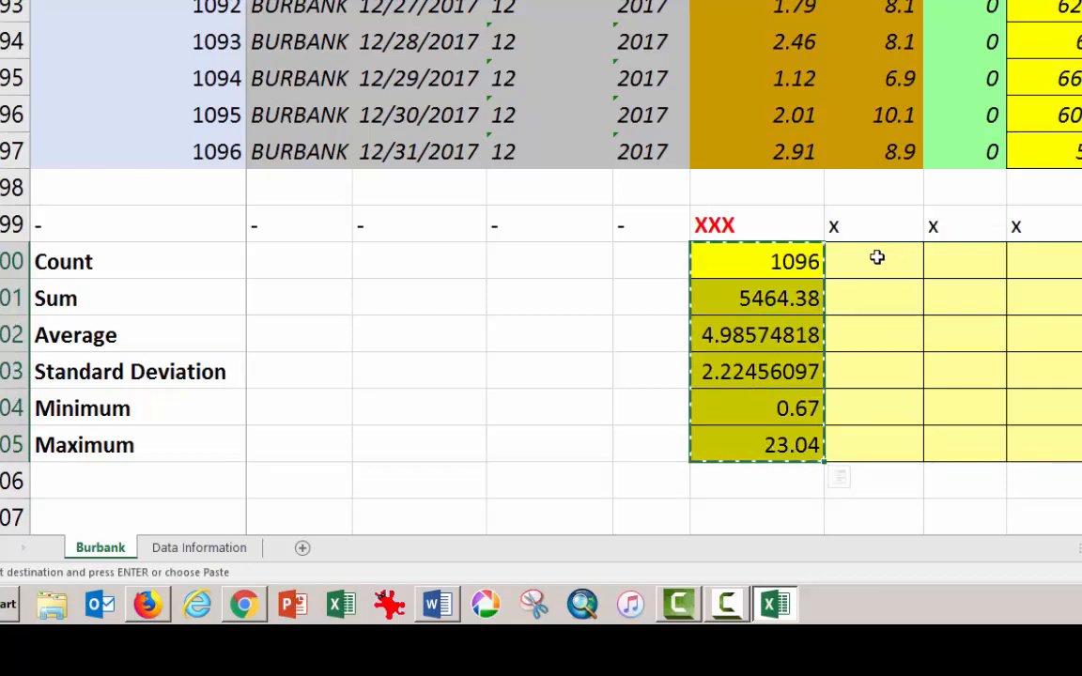
{"action": "left_click_drag", "start_coordinate": [876, 263], "coordinate": [942, 327]}
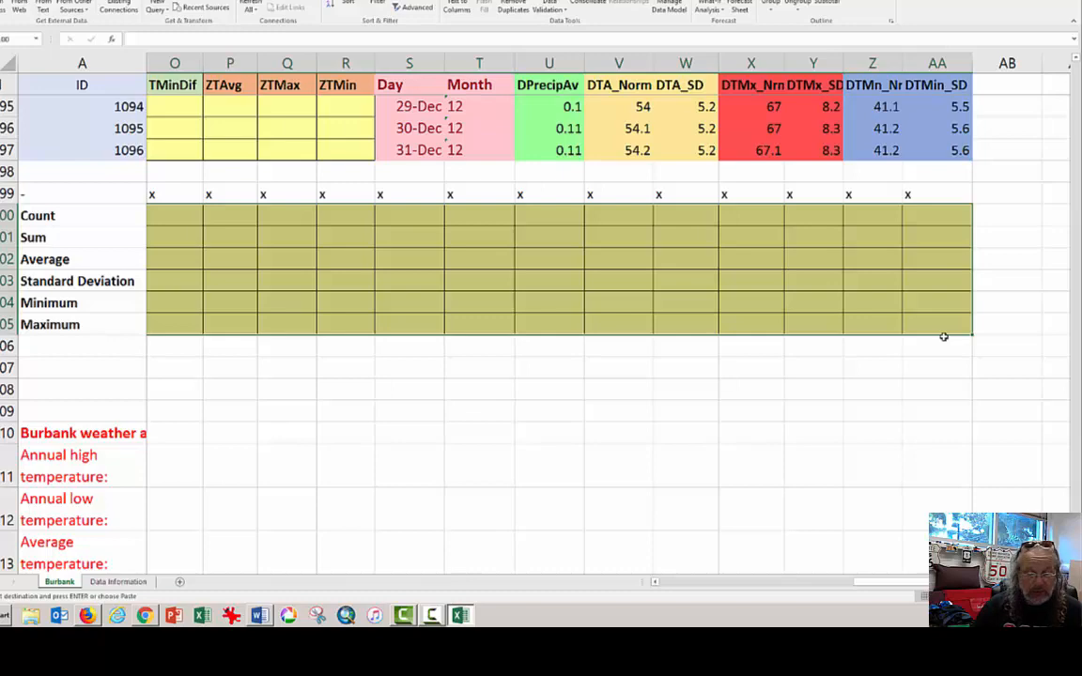
{"action": "key", "text": "Return"}
Examine the copied summary formulas from AWND through ZTAvg, including the average and standard deviation cells under the difference columns
{"action": "key", "text": "Left"}
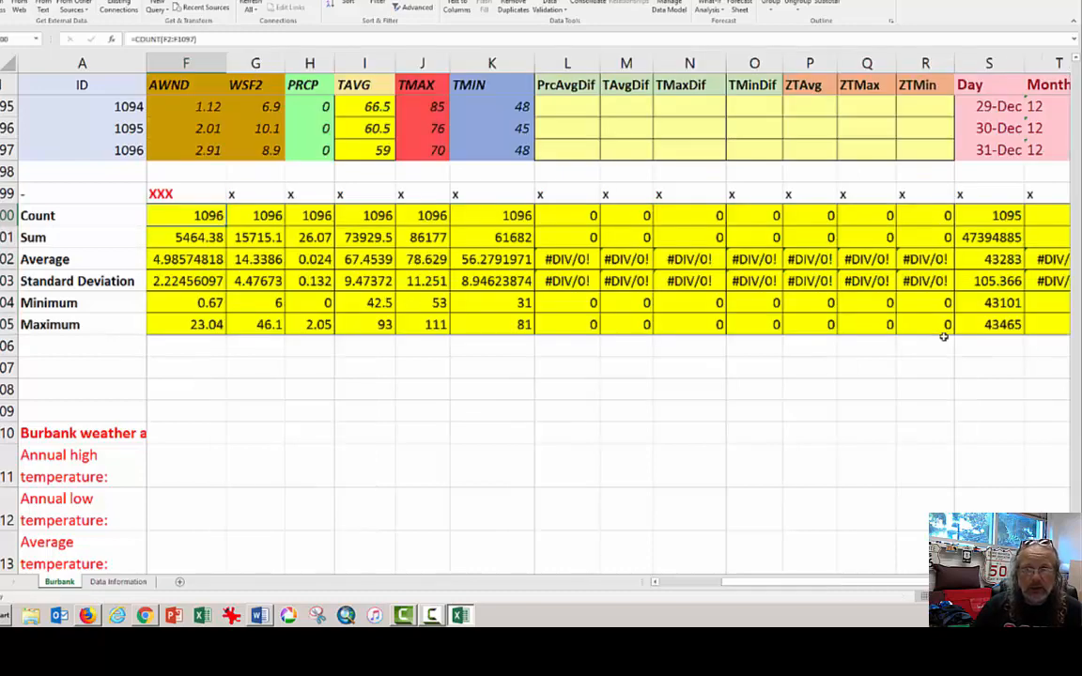
{"action": "key", "text": "Right"}
{"action": "key", "text": "Right"}
{"action": "key", "text": "Right"}
{"action": "key", "text": "Right"}
{"action": "key", "text": "Right"}
{"action": "key", "text": "Right"}
{"action": "key", "text": "Right"}
{"action": "key", "text": "Right"}
{"action": "key", "text": "Right"}
{"action": "key", "text": "Right"}
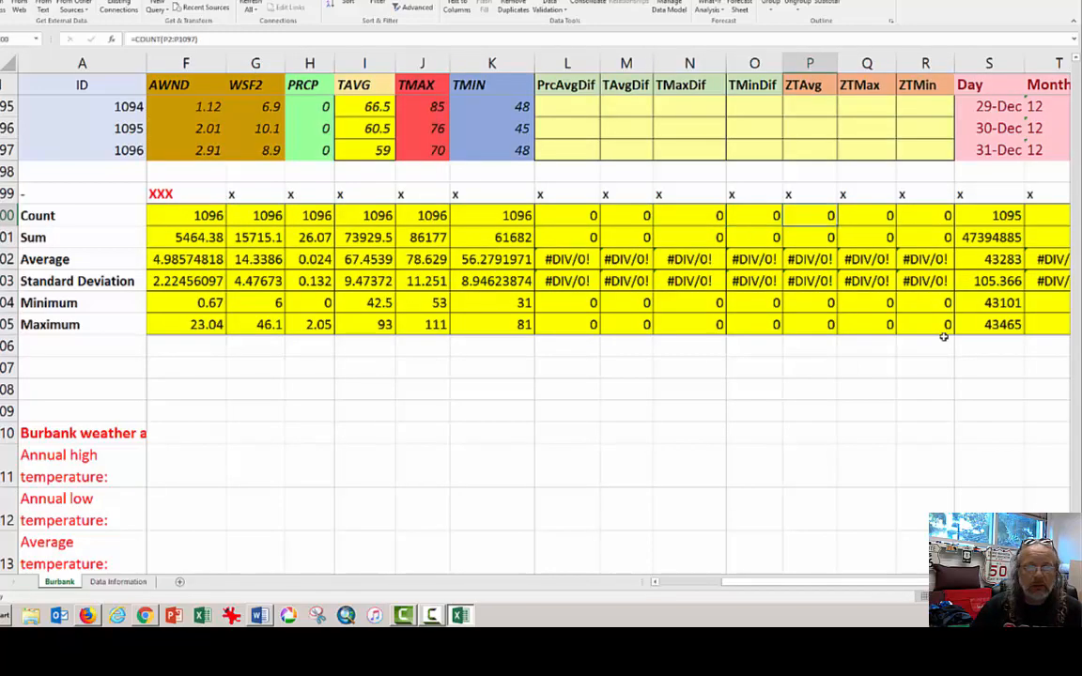
{"action": "key", "text": "Down"}
{"action": "key", "text": "Down"}
{"action": "key", "text": "Left"}
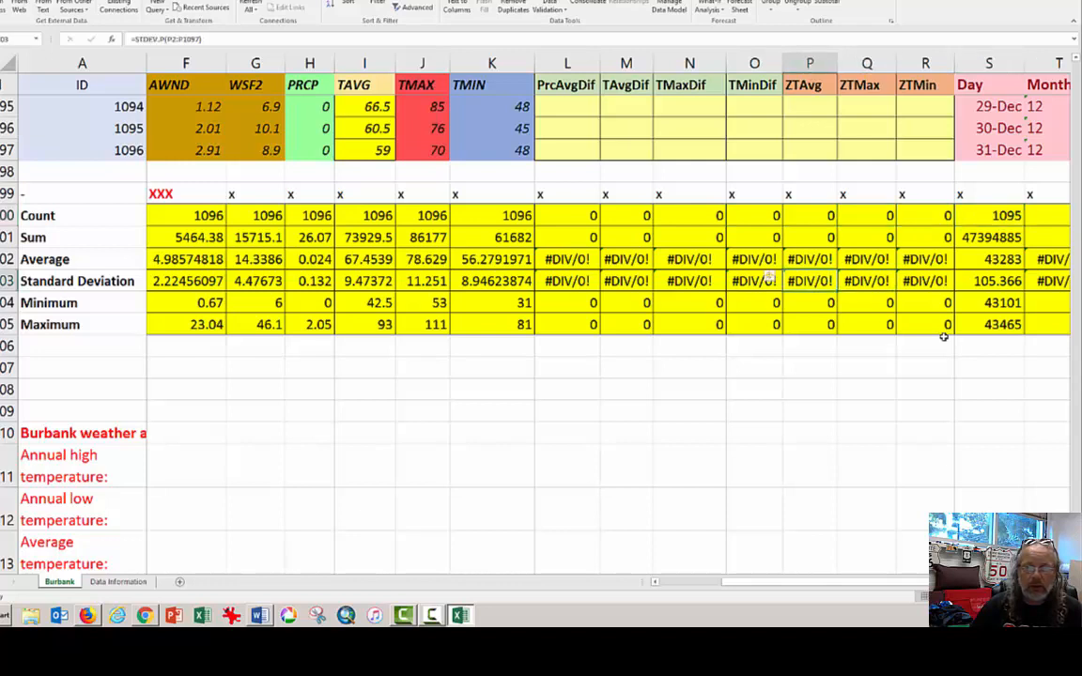
{"action": "key", "text": "Left"}
{"action": "key", "text": "Left"}
{"action": "key", "text": "Down"}
{"action": "key", "text": "Left"}
{"action": "key", "text": "Up"}
{"action": "key", "text": "Up"}
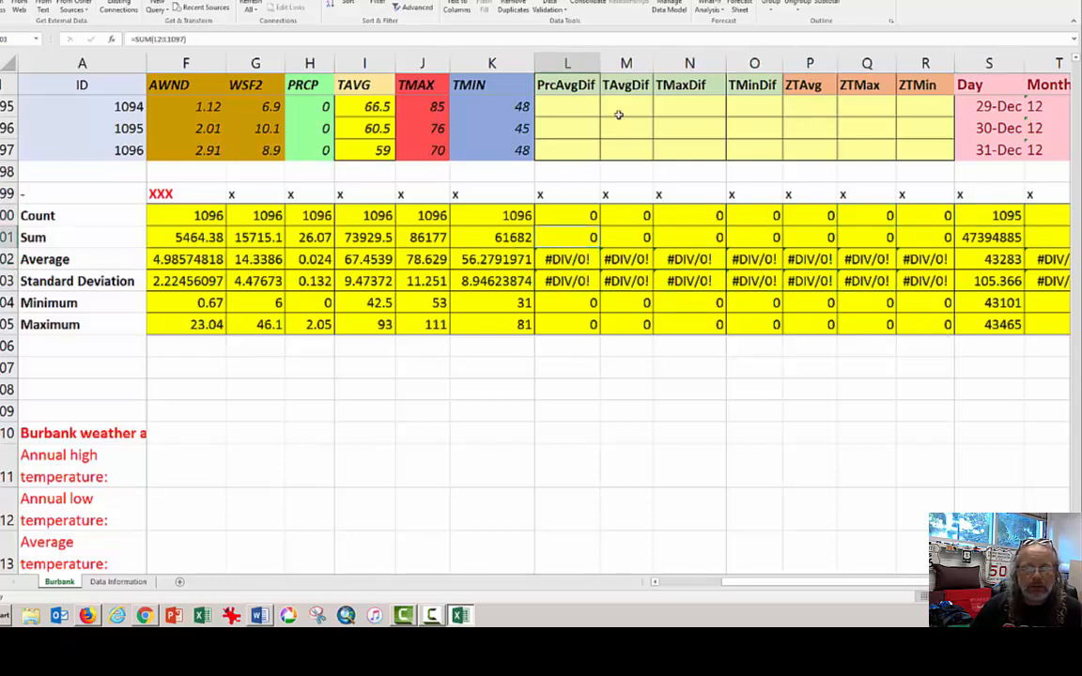
Check the unfilled TAvgDif to TMinDif records, and review the standard deviation row through DTMin_SD in column AA
{"action": "left_click_drag", "start_coordinate": [621, 111], "coordinate": [761, 131]}
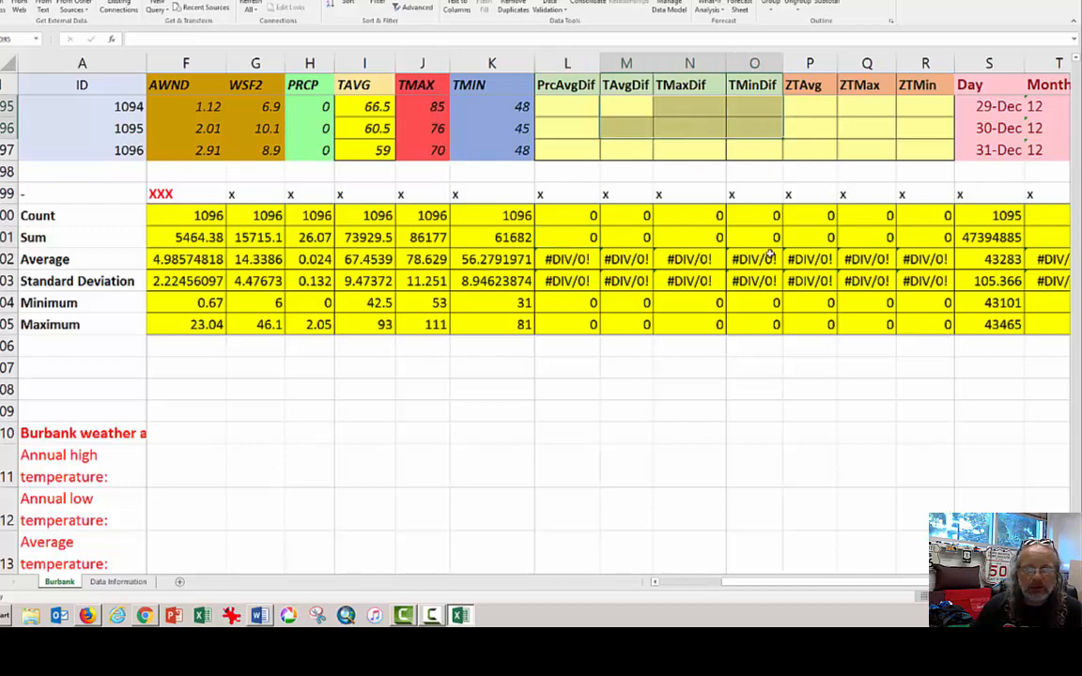
{"action": "left_click", "coordinate": [789, 275]}
{"action": "key", "text": "Right"}
{"action": "key", "text": "Right"}
{"action": "key", "text": "Right"}
{"action": "key", "text": "Right"}
{"action": "key", "text": "Right"}
{"action": "key", "text": "Right"}
{"action": "key", "text": "Right"}
{"action": "key", "text": "Right"}
{"action": "key", "text": "Right"}
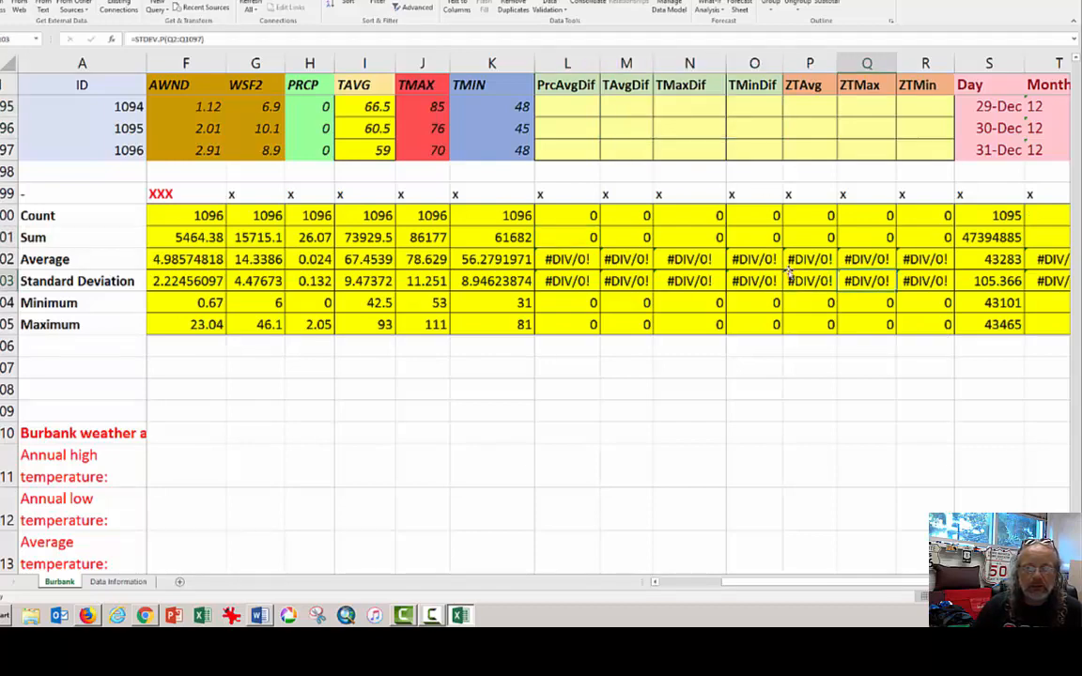
{"action": "key", "text": "Right"}
{"action": "key", "text": "Right"}
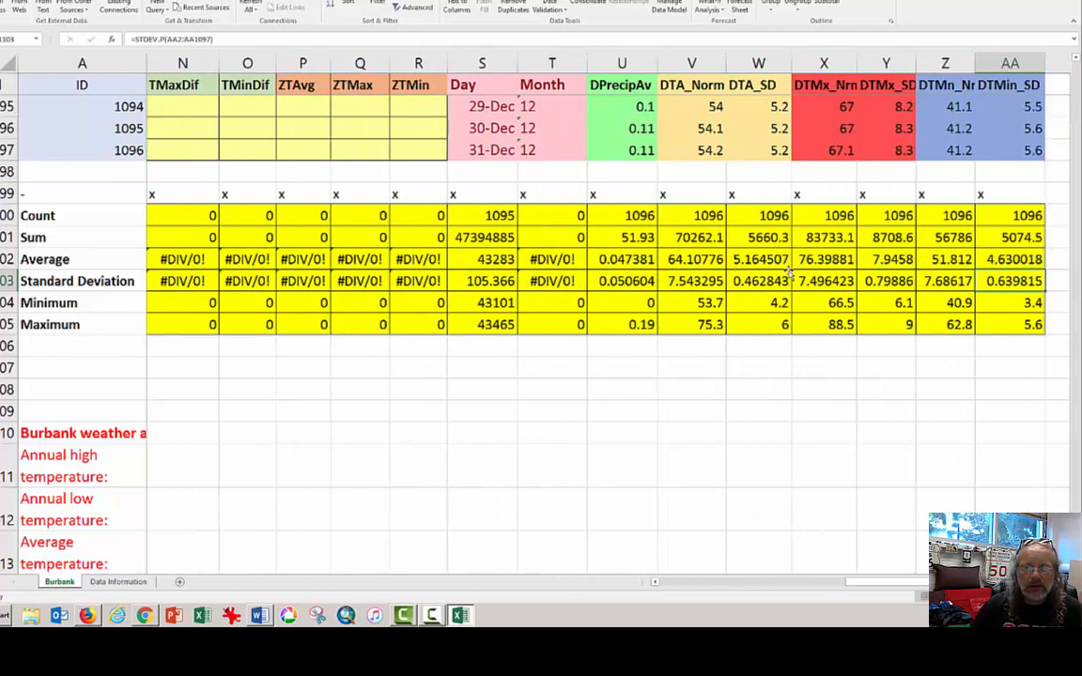